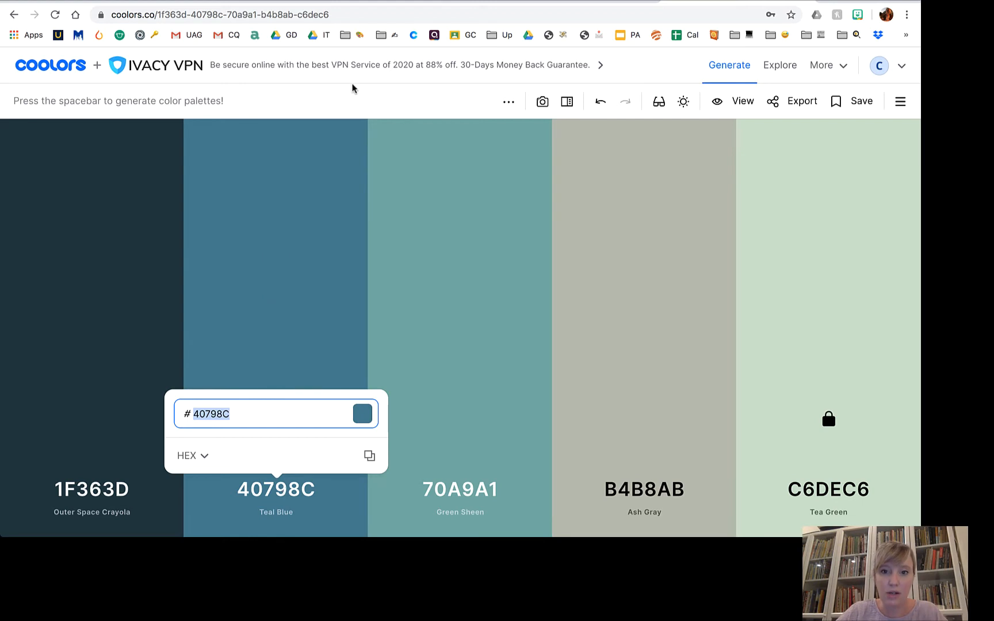
Give the inner ellipse a teal blue 40798C fill, then view the finished Dr. Quint example badge.
left_click(581, 2)
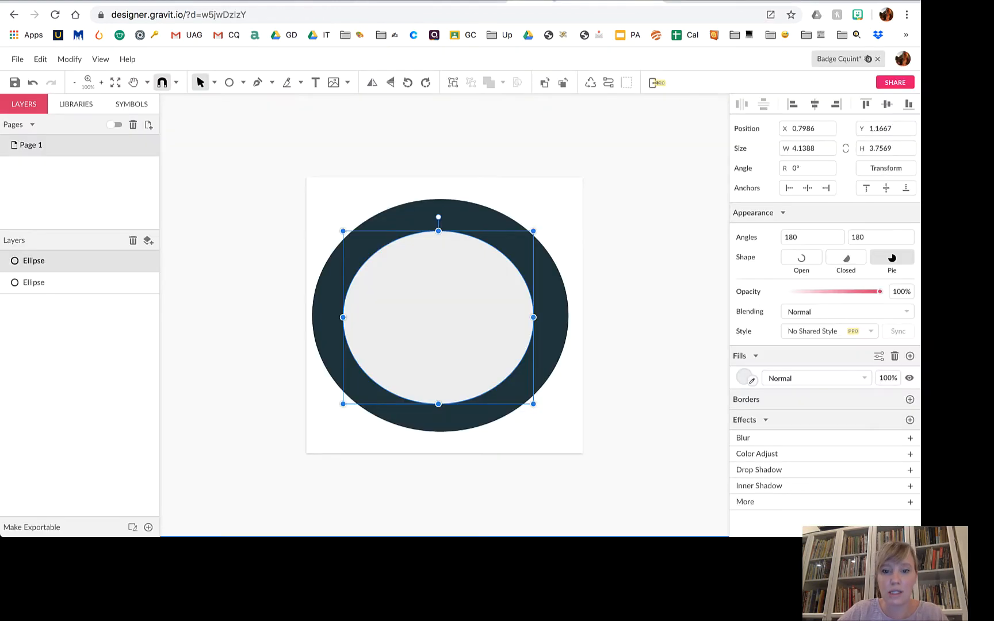
left_click(743, 379)
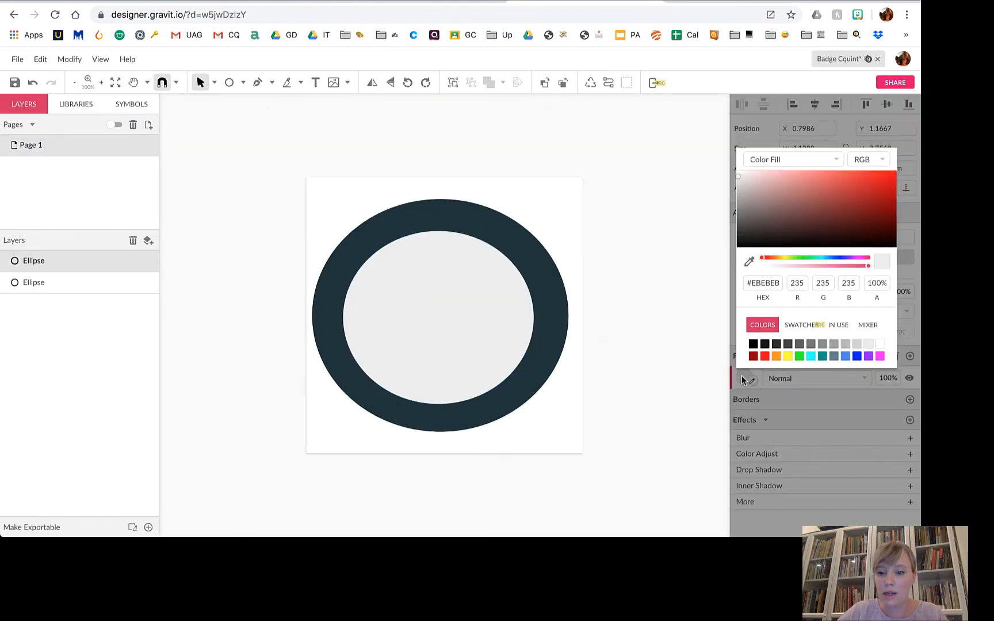
left_click(781, 282)
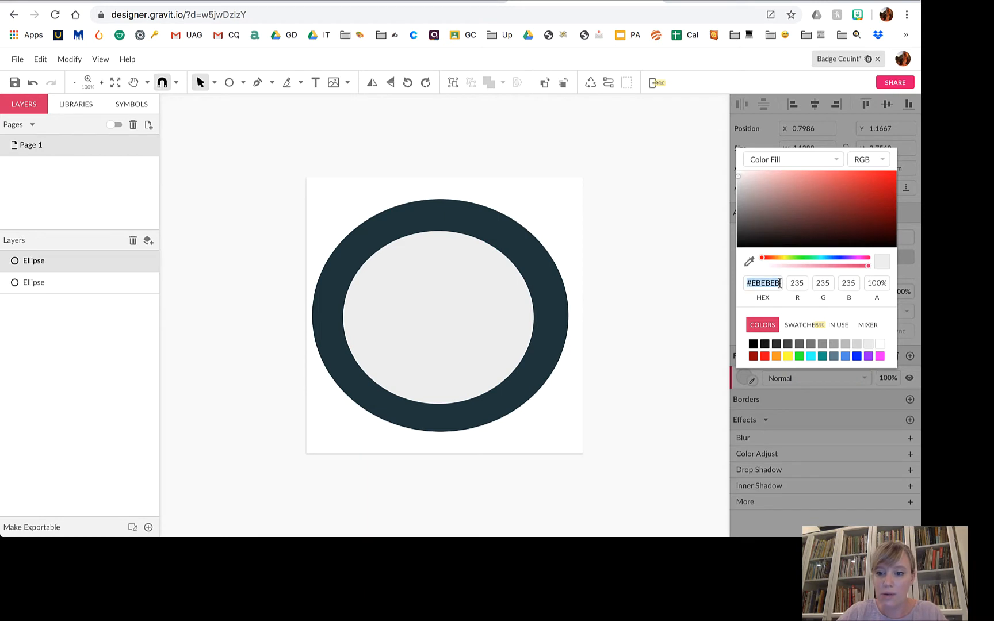
type("#40798C")
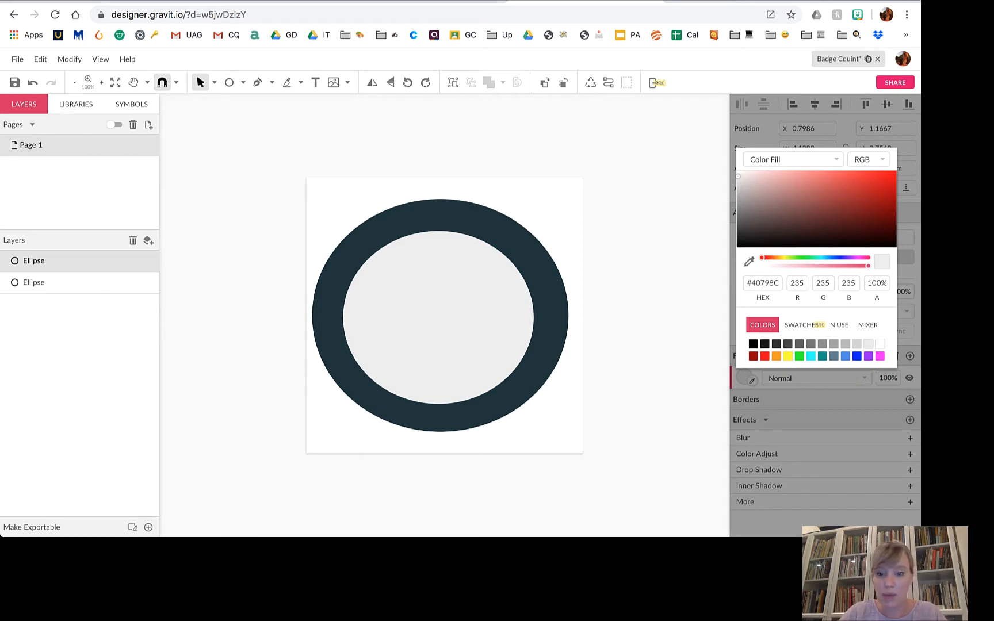
key("Return")
left_click(697, 326)
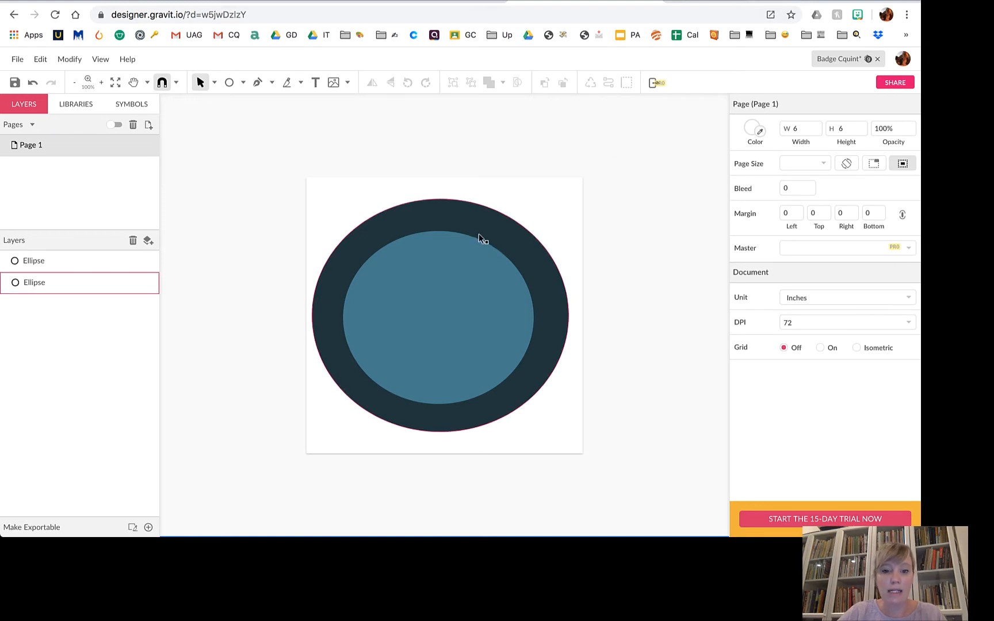
left_click(430, 2)
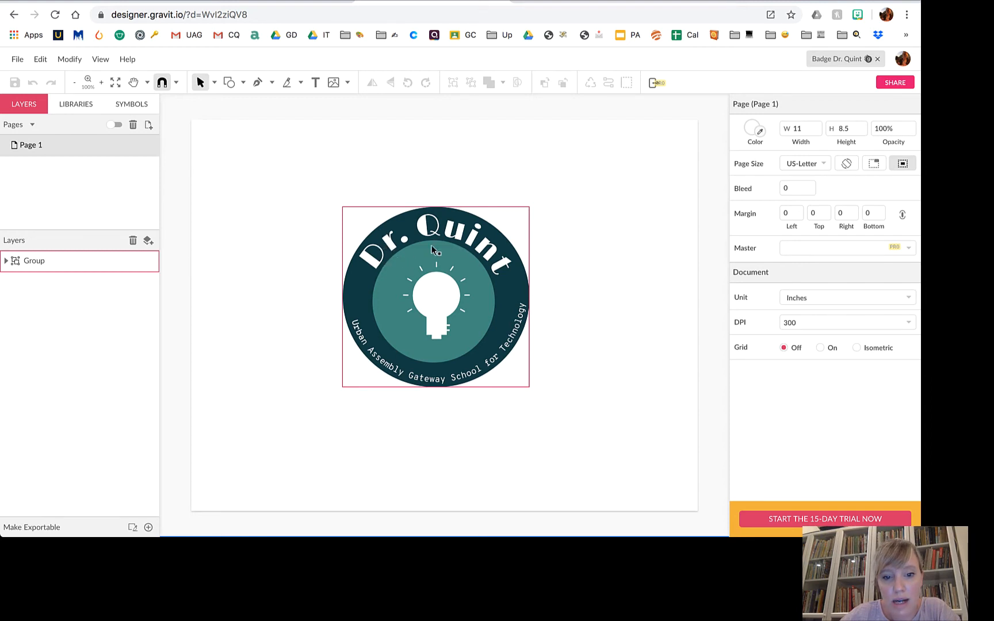
Return to the Badge Cquint document and select the Text tool.
left_click(610, 2)
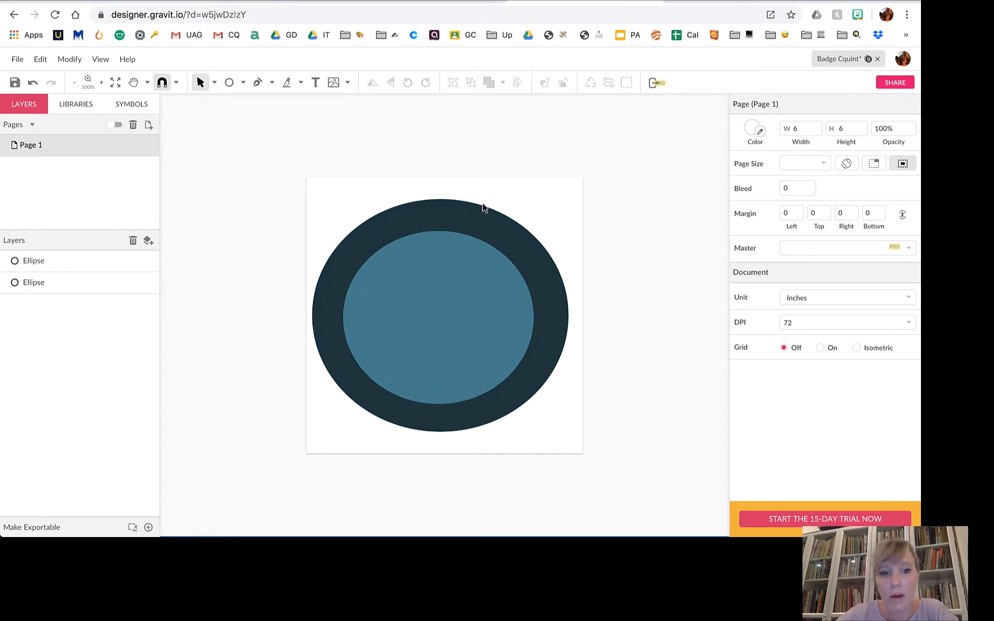
left_click(315, 83)
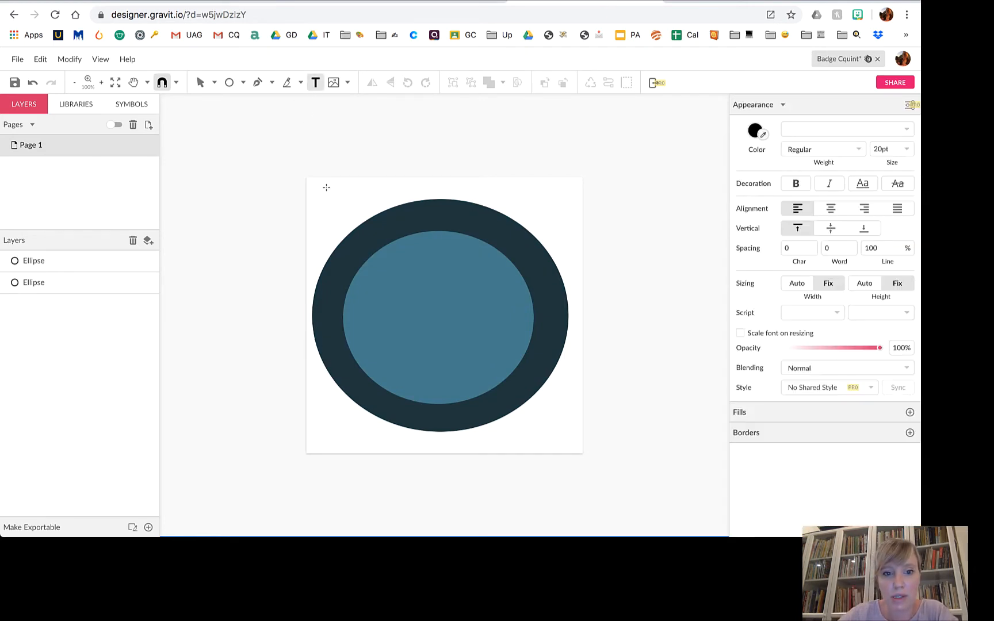
left_click(229, 83)
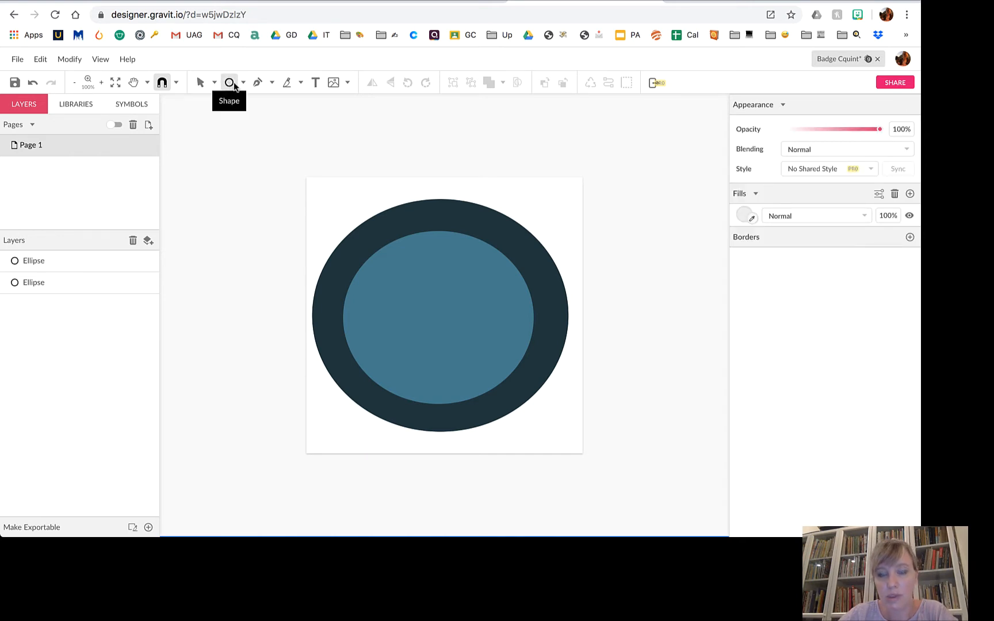
left_click(314, 83)
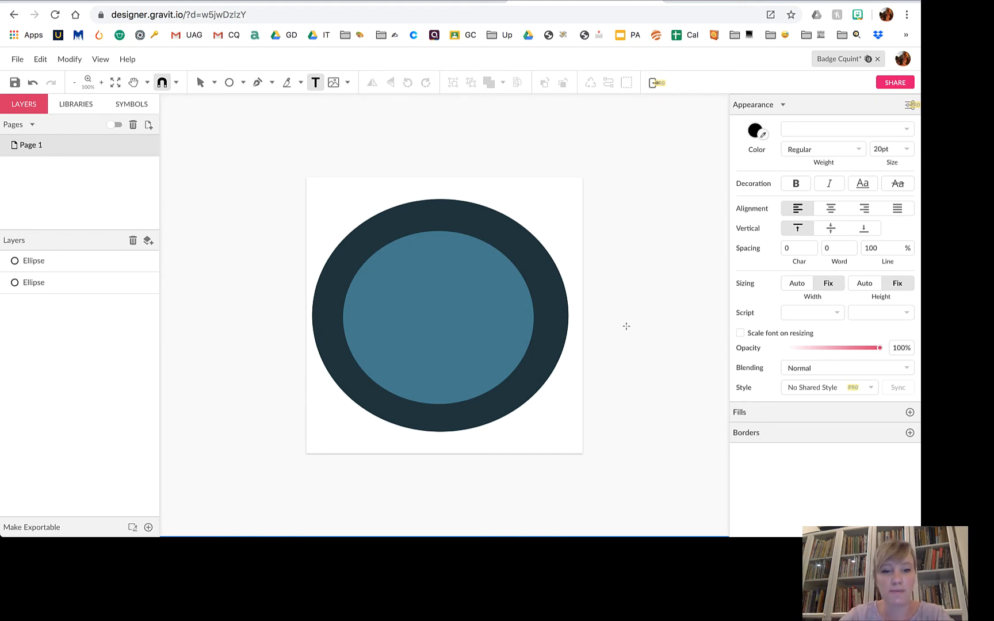
Create a trial text box, delete its placeholder text, discard it, and reselect the Text tool.
left_click(326, 190)
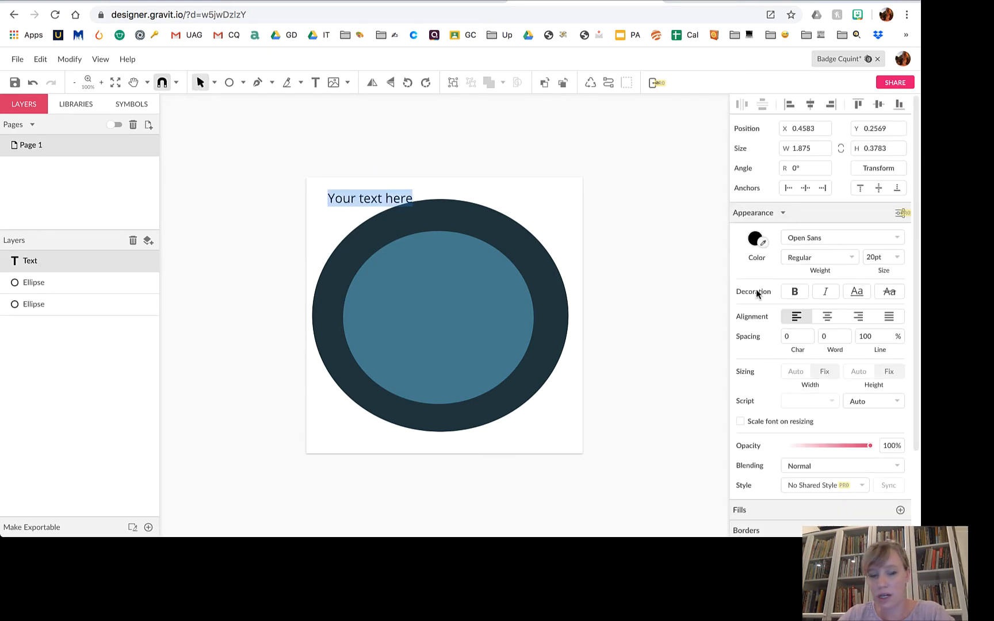
left_click(370, 201)
key("BackSpace")
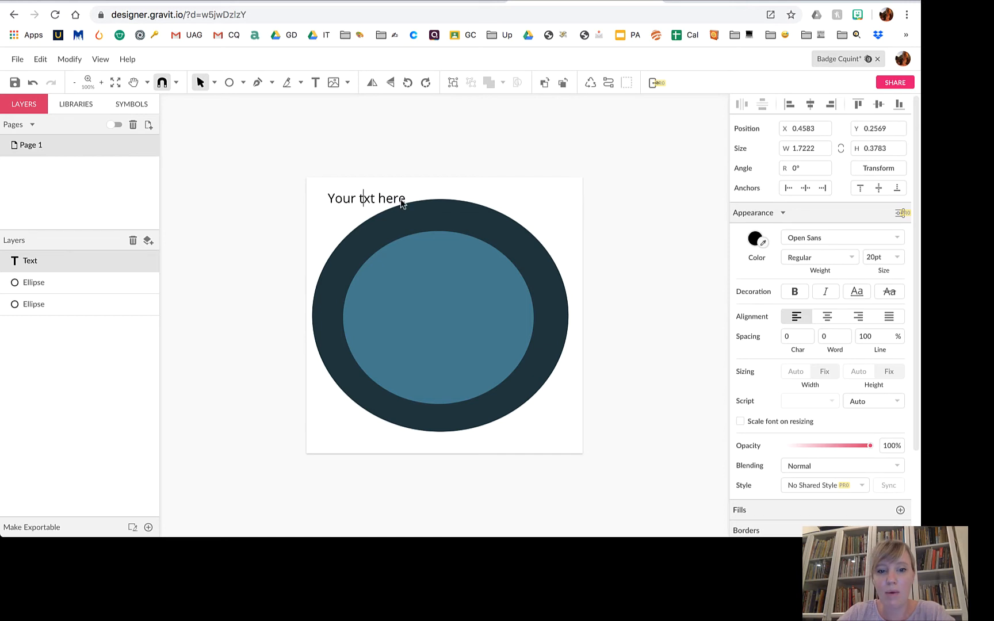
left_click(401, 200)
left_click_drag(403, 200, 325, 198)
key("BackSpace")
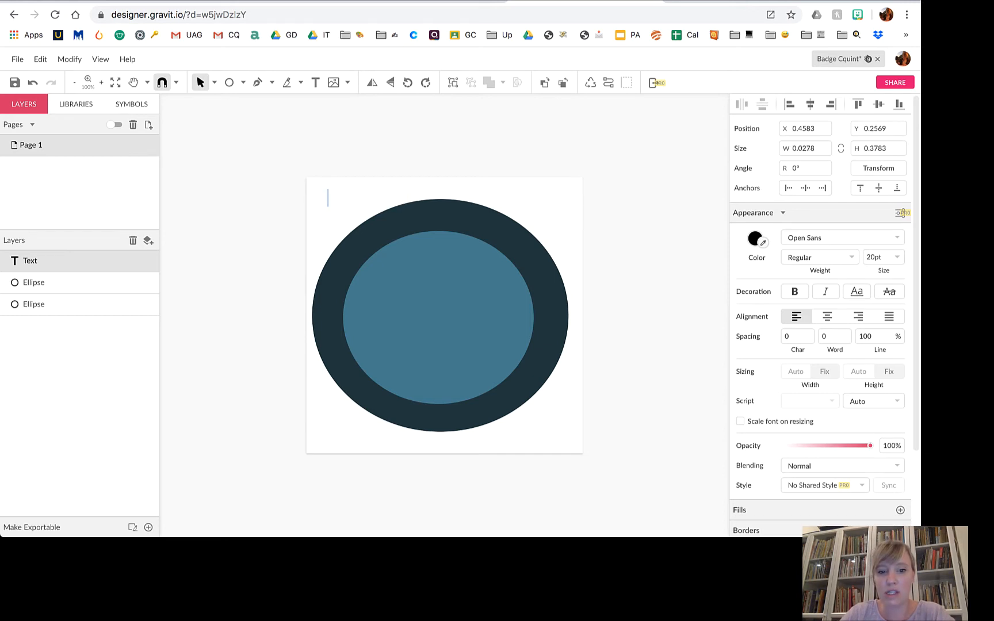
left_click(320, 211)
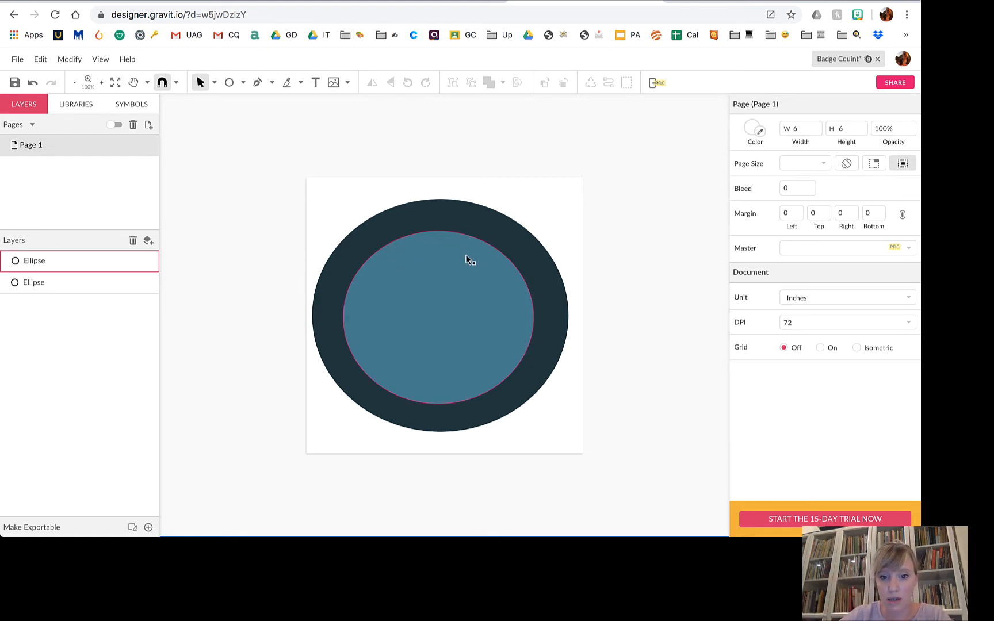
left_click(316, 84)
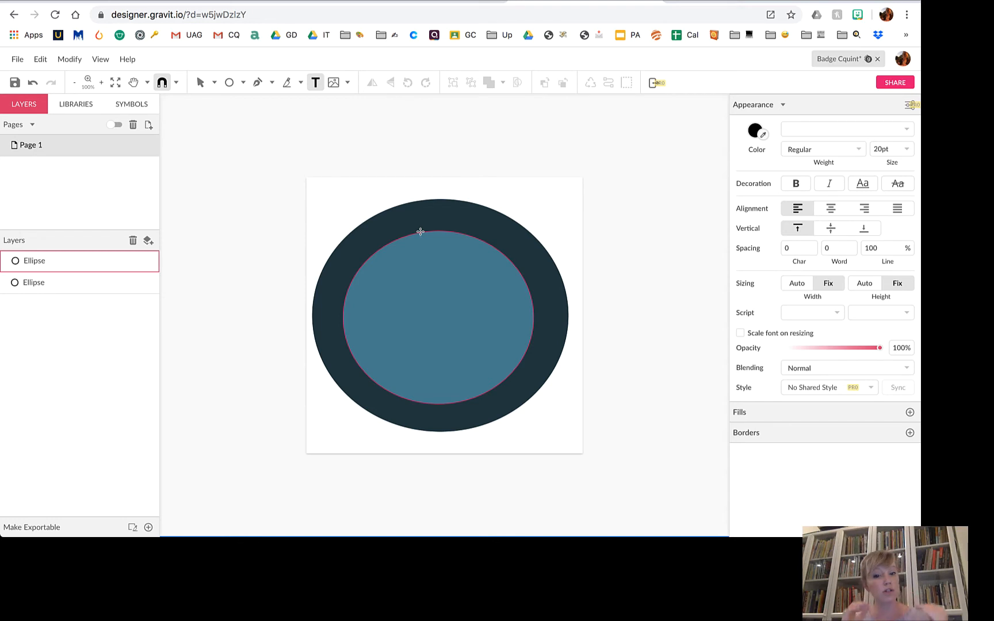
Add the text 'Dr. Quint' on the inner circle's outline.
left_click(420, 232)
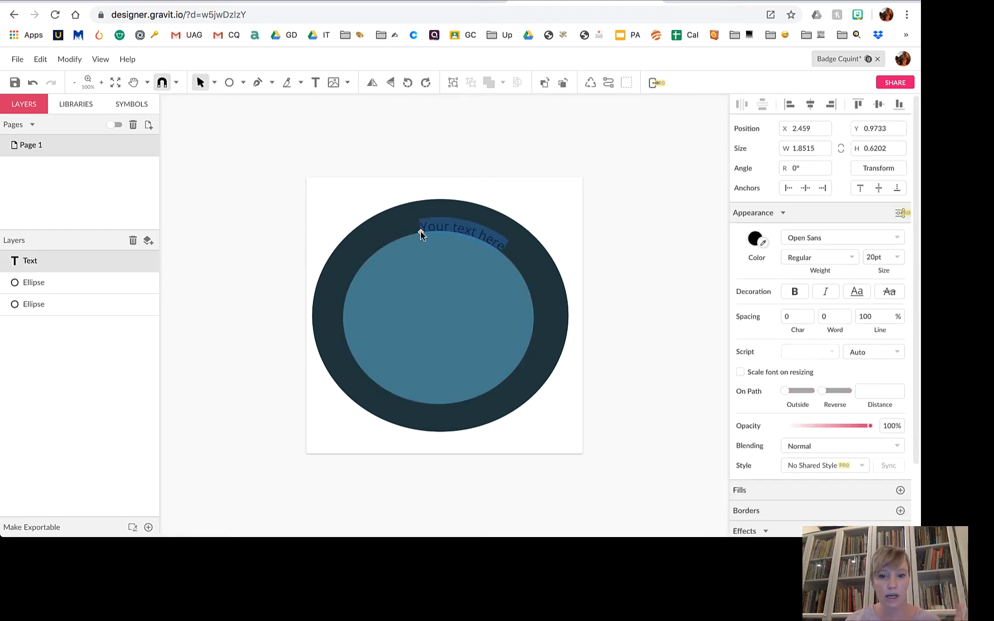
type("Dr. Quint")
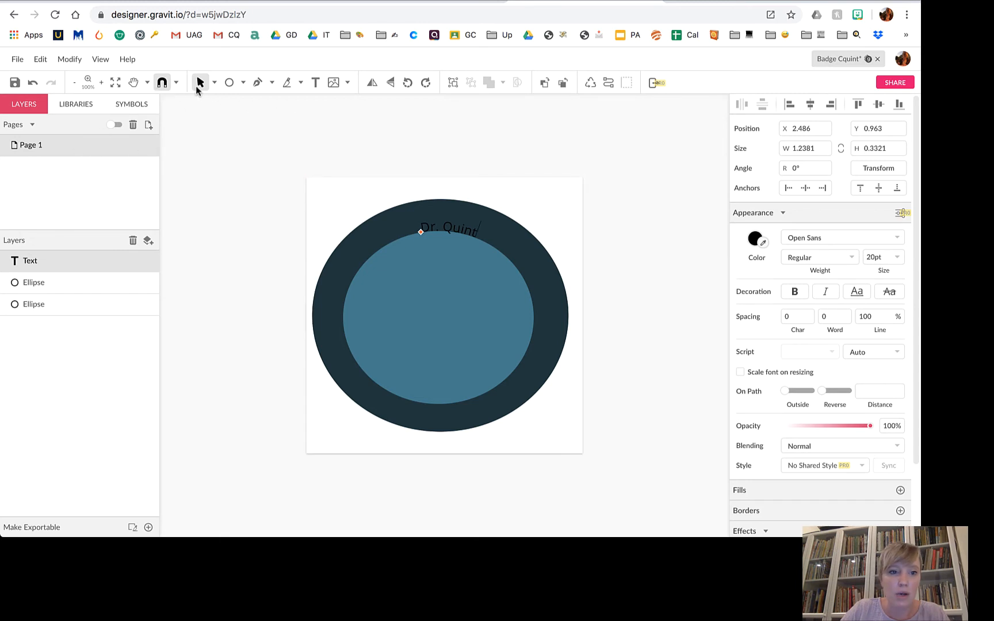
Set Dr. Quint on the outside of the inner circle, unreversed, positioned at the top.
left_click(420, 234)
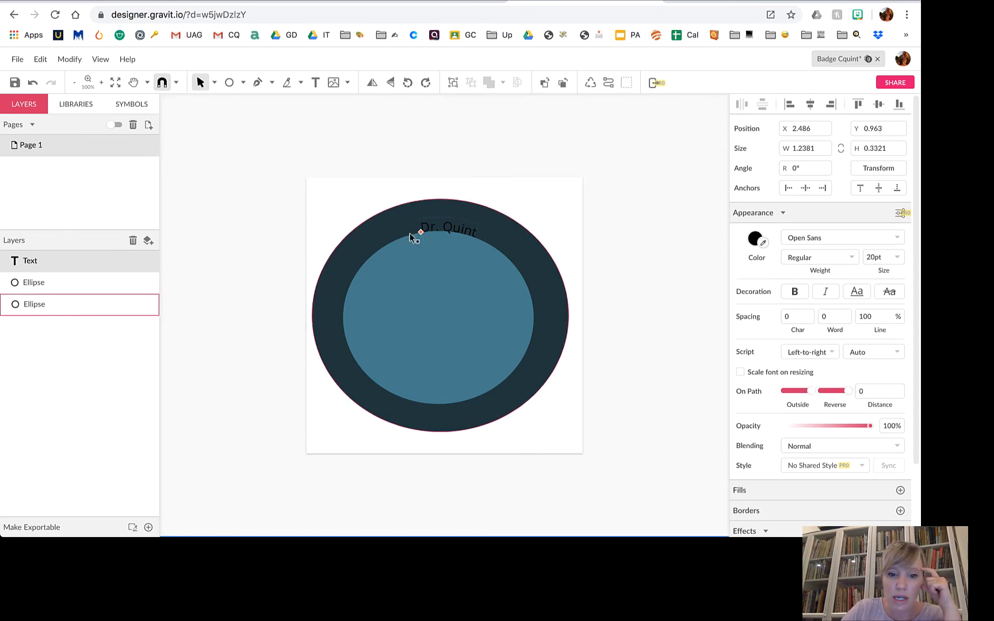
mouse_move(420, 234)
left_mouse_down()
mouse_move(396, 242)
mouse_move(454, 247)
mouse_move(375, 265)
mouse_move(366, 344)
mouse_move(362, 277)
mouse_move(424, 241)
left_mouse_up()
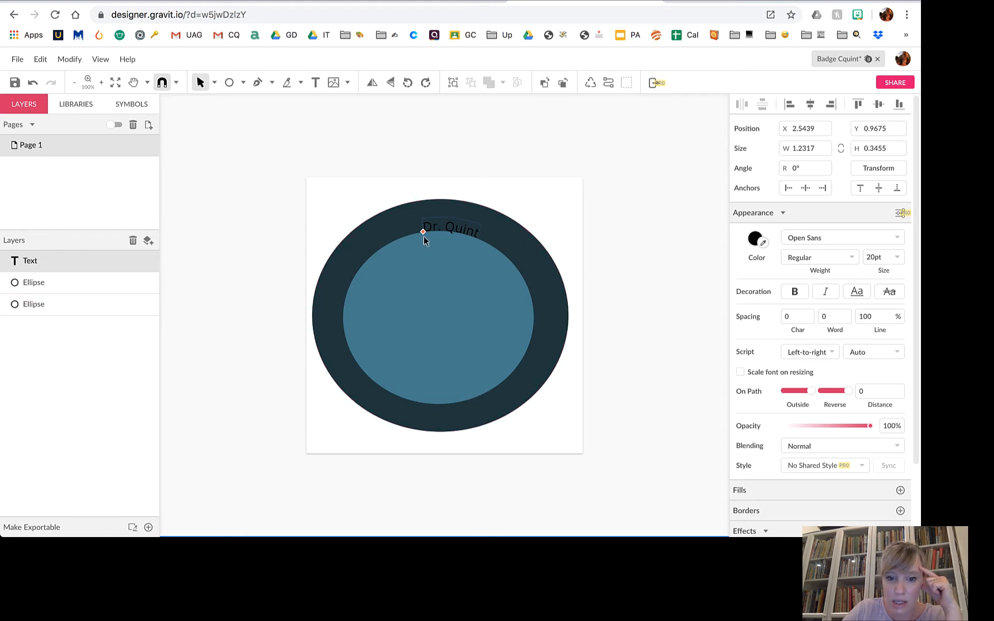
left_click_drag(810, 400, 784, 395)
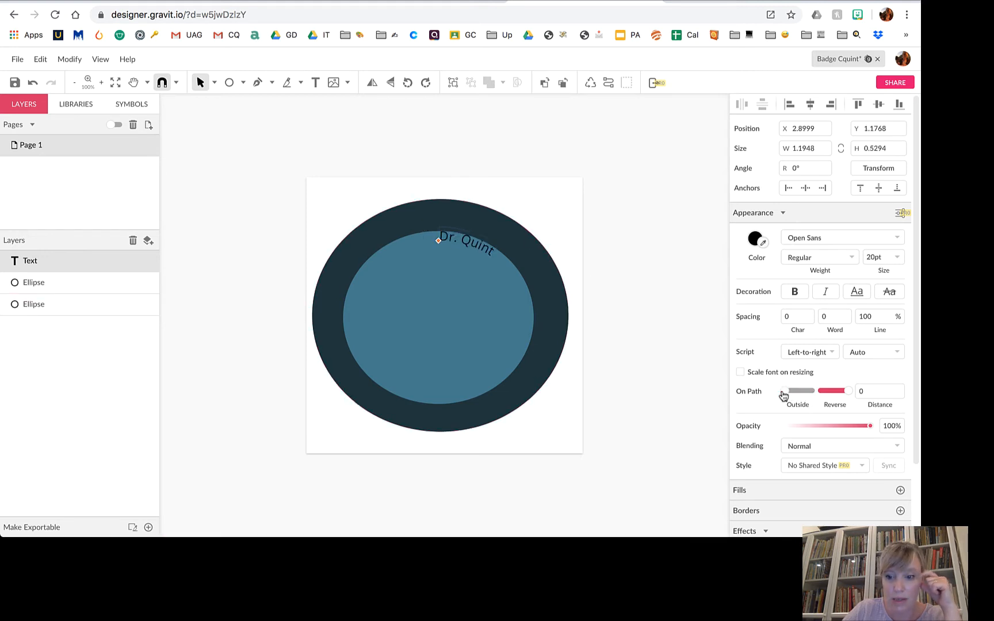
left_click(813, 398)
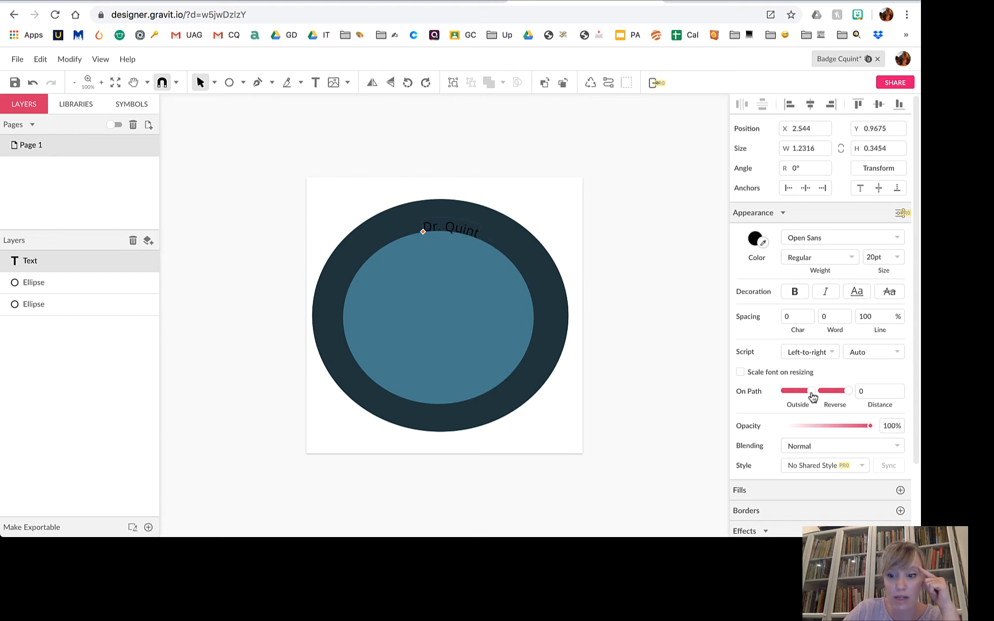
left_click(846, 391)
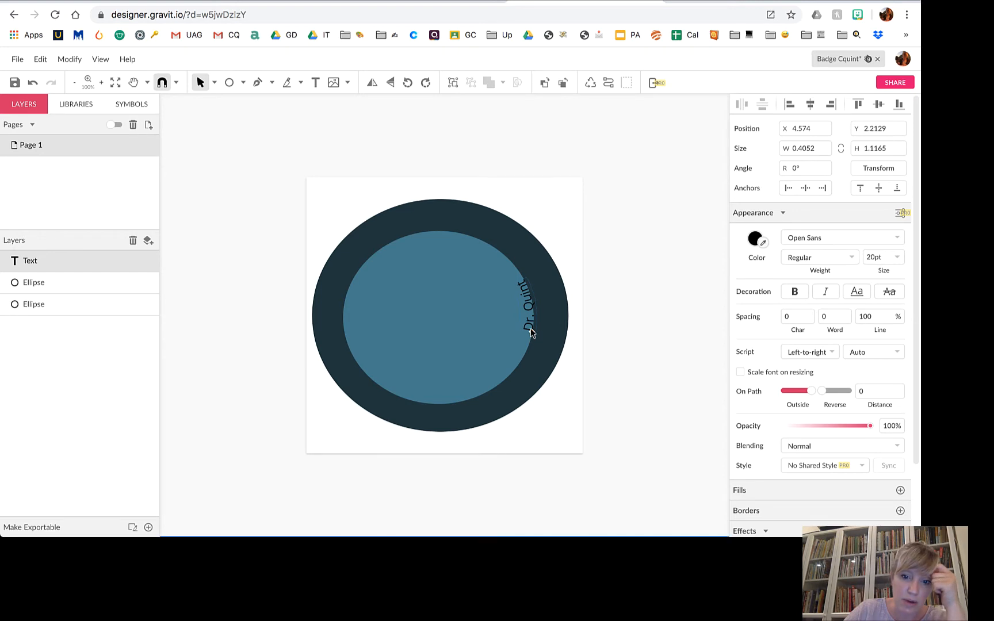
left_click_drag(530, 332, 471, 412)
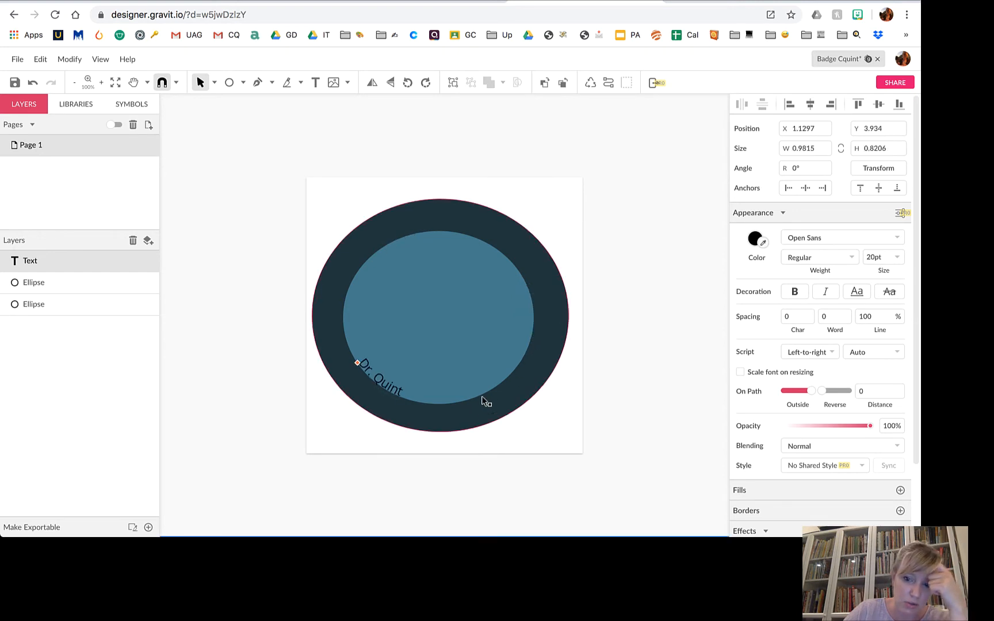
left_click(846, 391)
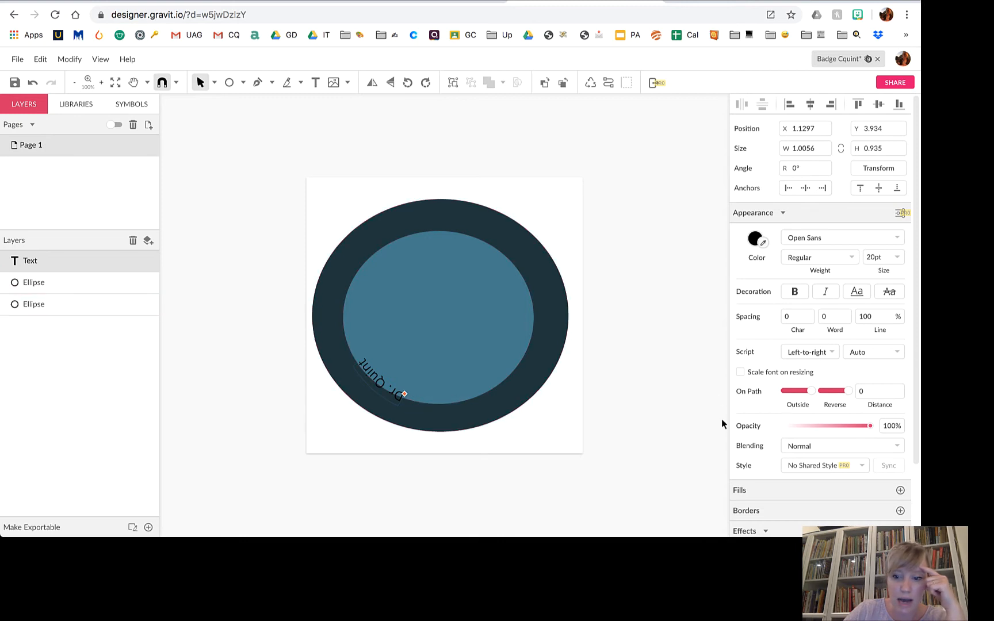
left_click(809, 392)
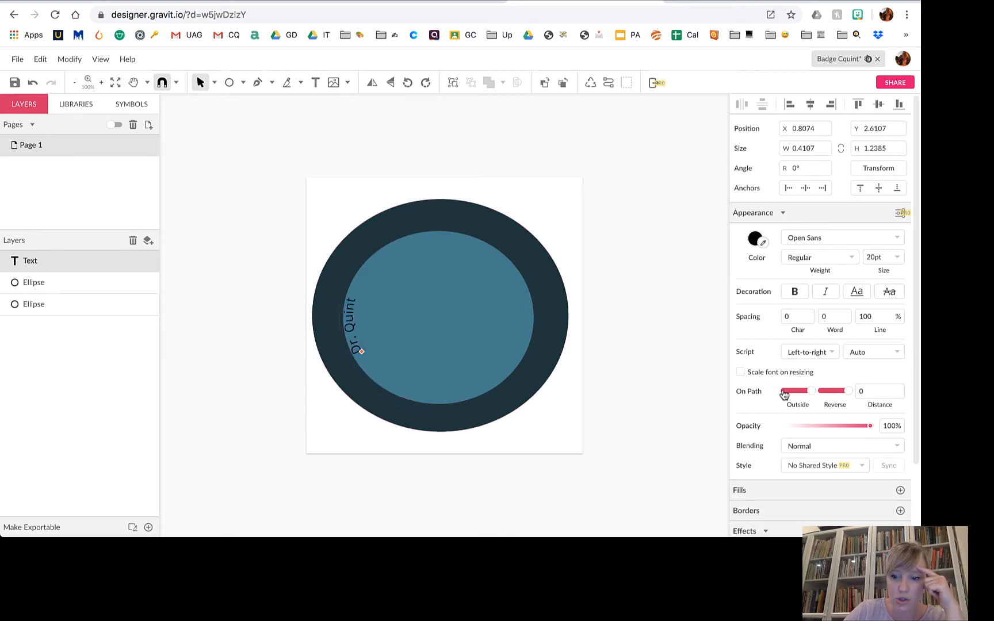
left_click(810, 392)
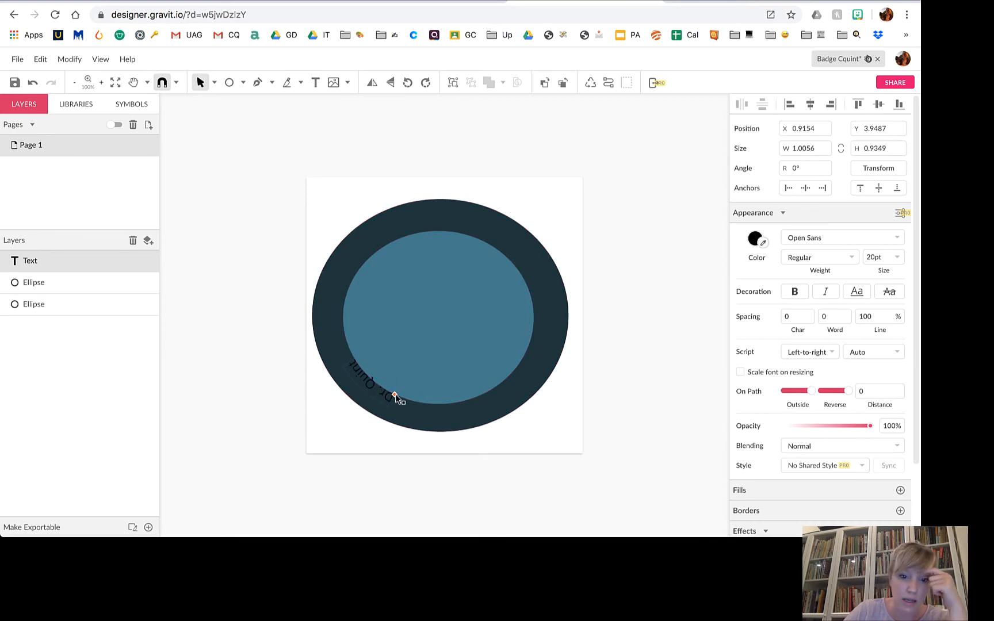
left_click_drag(396, 398, 408, 268)
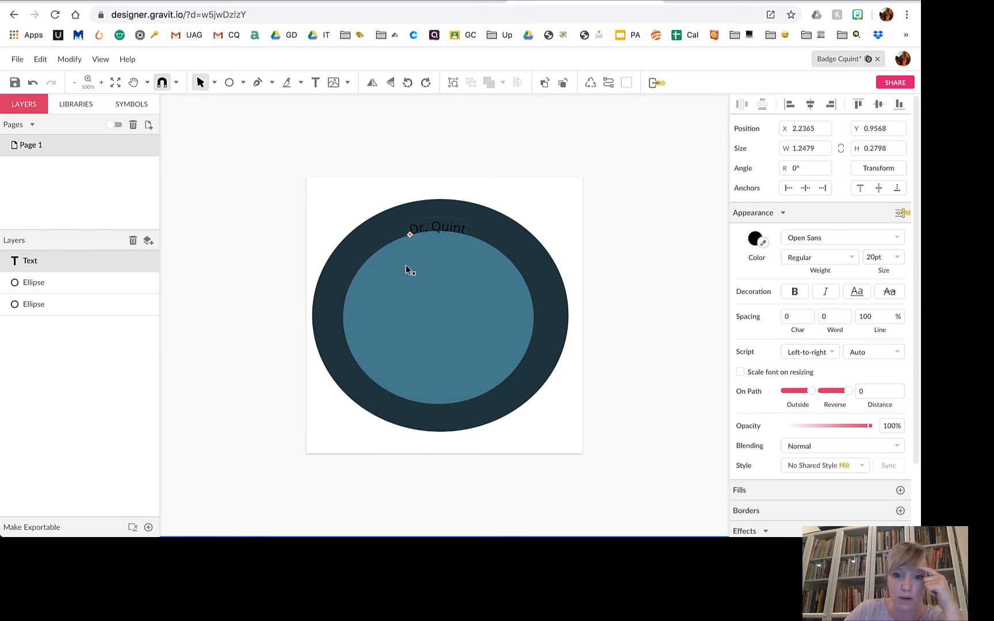
left_click(739, 2)
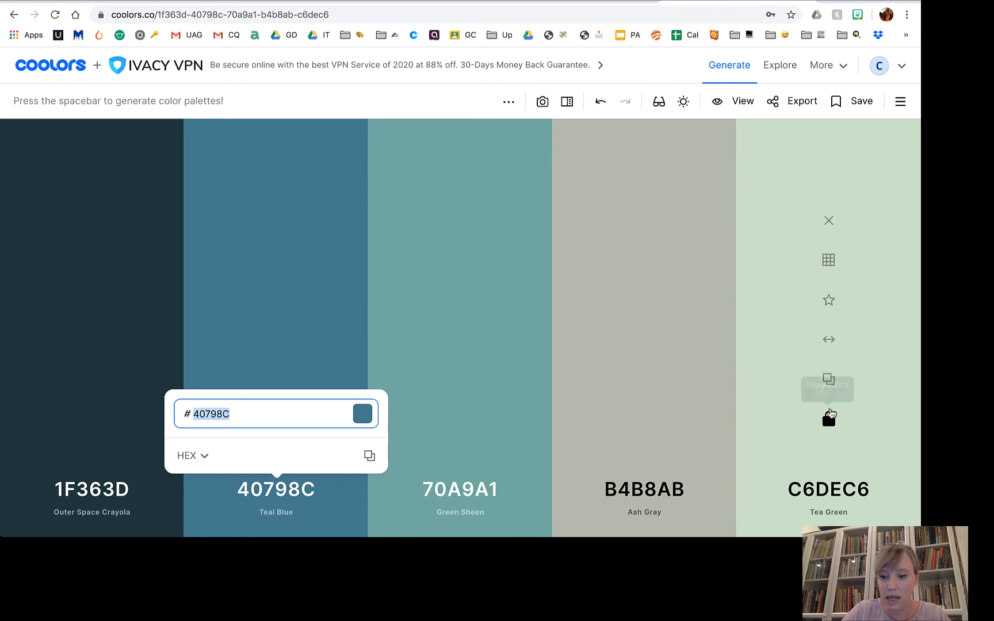
Copy Tea Green C6DEC6 from Coolors and apply it as the Dr. Quint text colour.
left_click(829, 491)
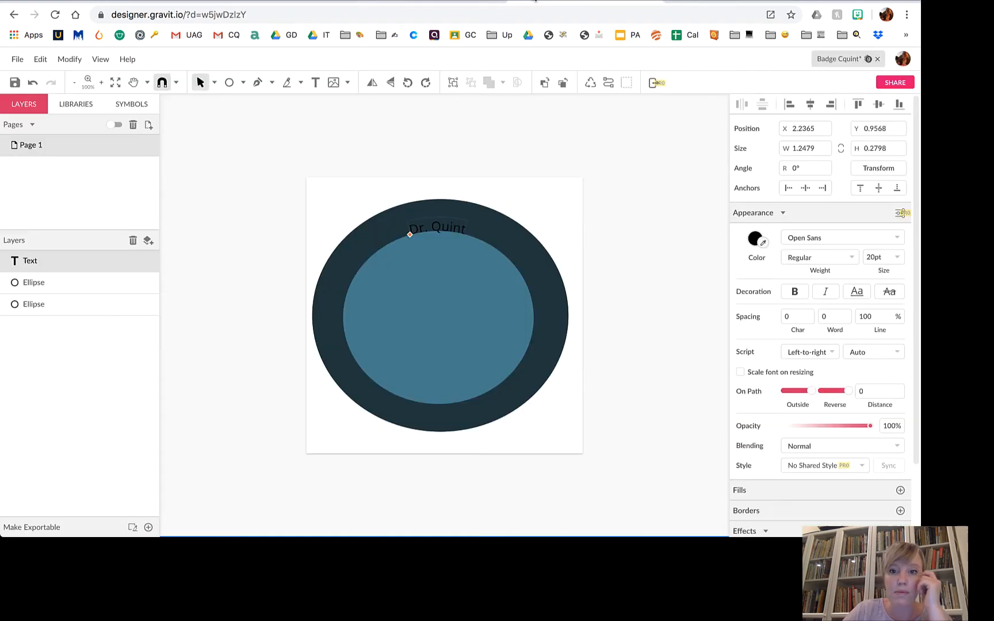
left_click(535, 2)
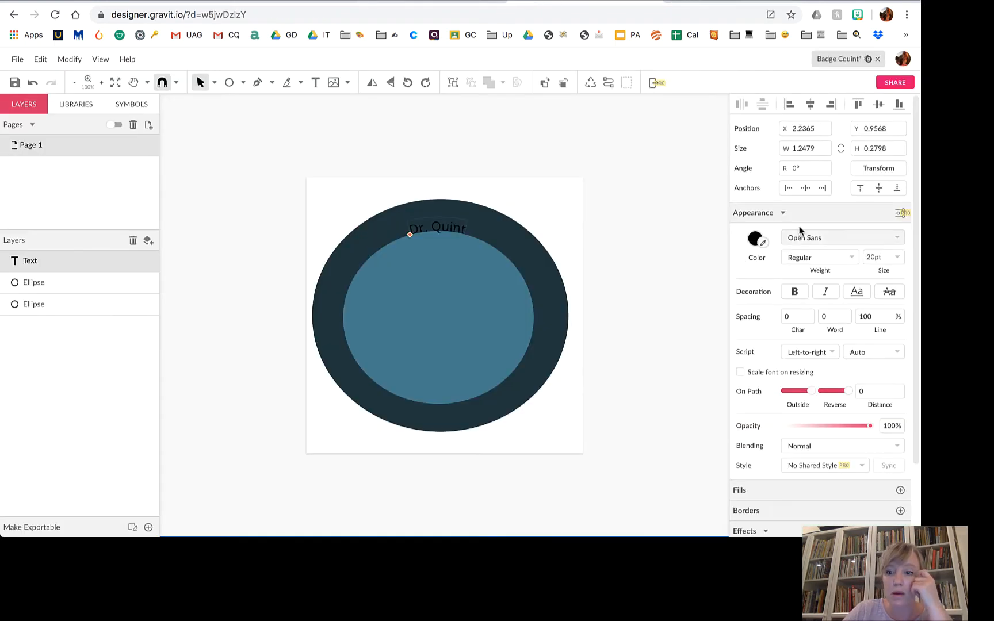
left_click(756, 238)
left_click(756, 238)
left_click(756, 238)
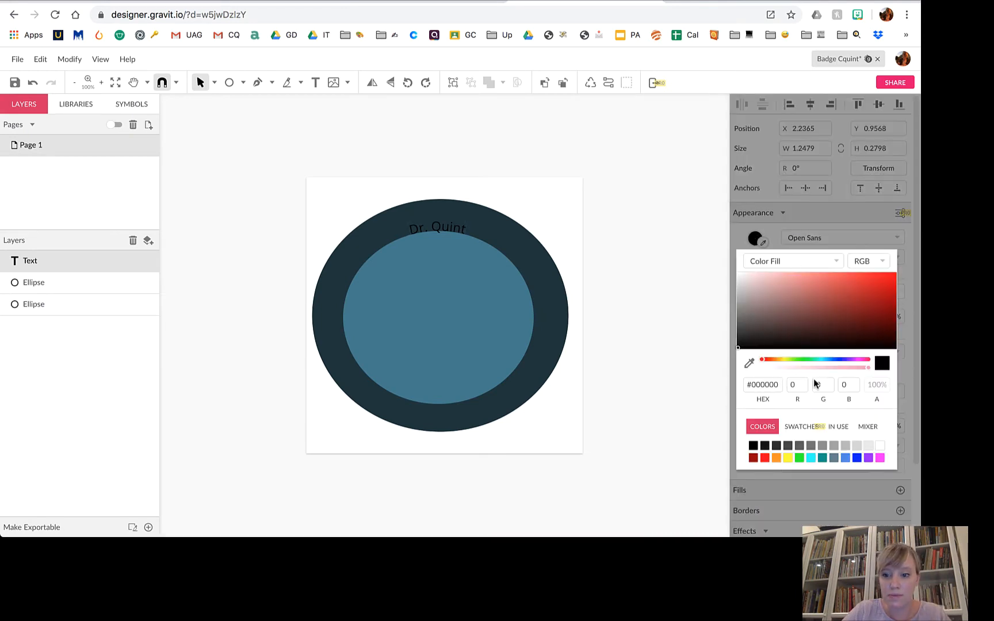
left_click(775, 384)
type("c6dec6")
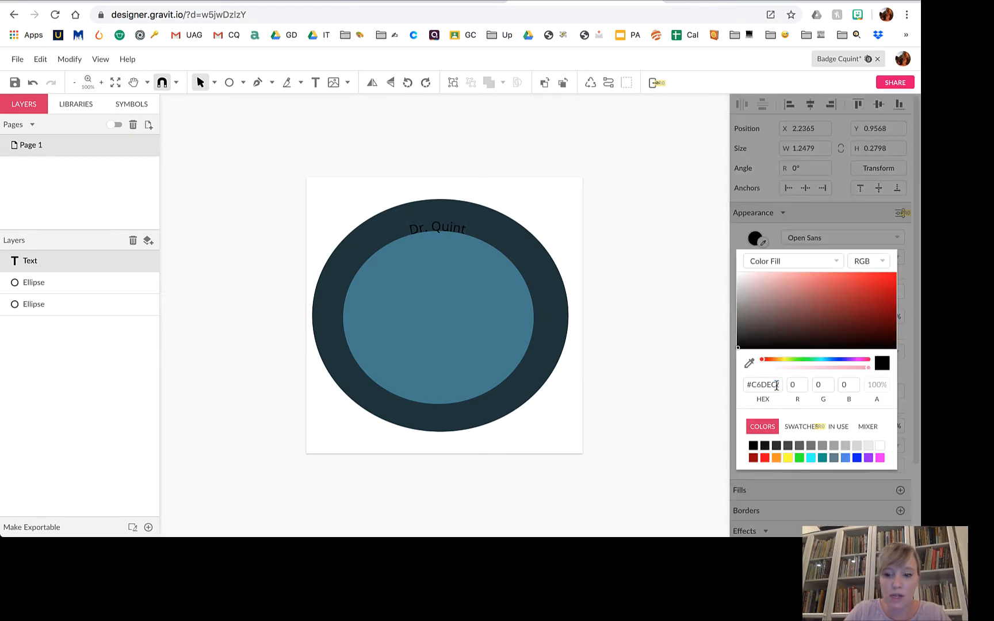
key("Return")
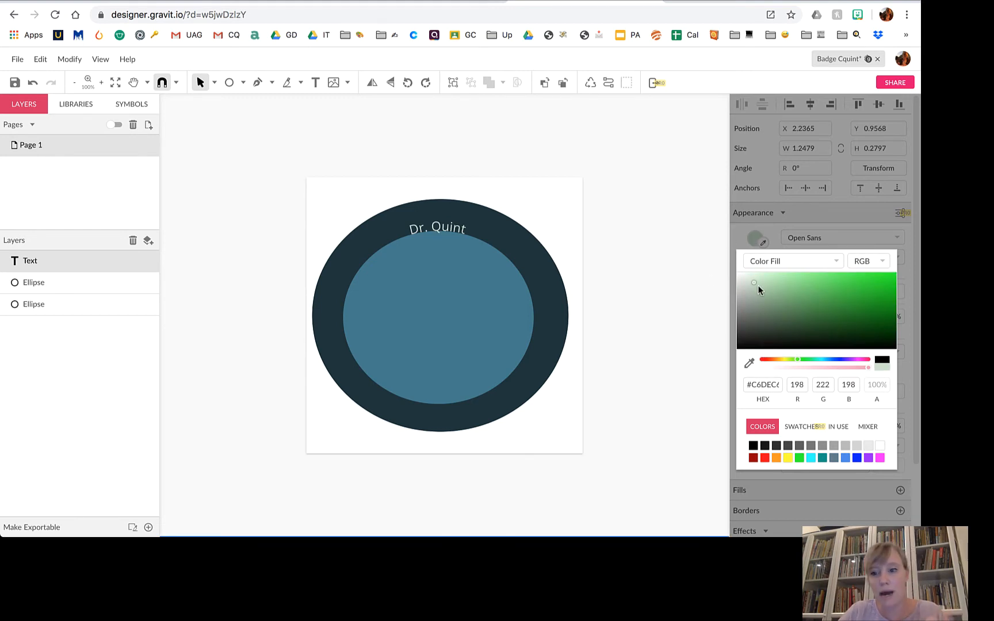
left_click(689, 252)
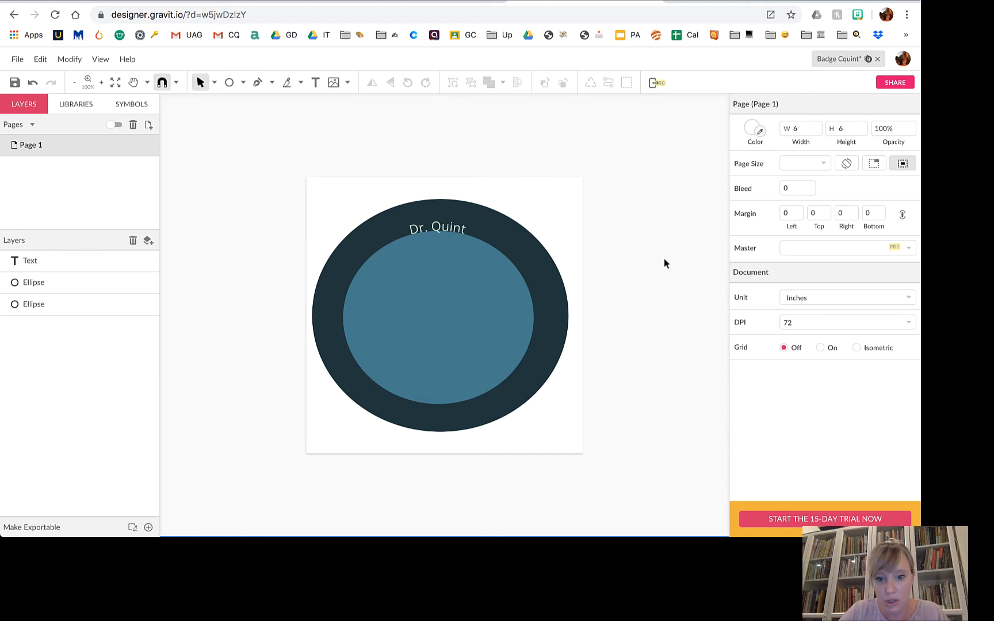
Change the Dr. Quint font to Paytone One, keeping the Regular weight.
left_click(459, 229)
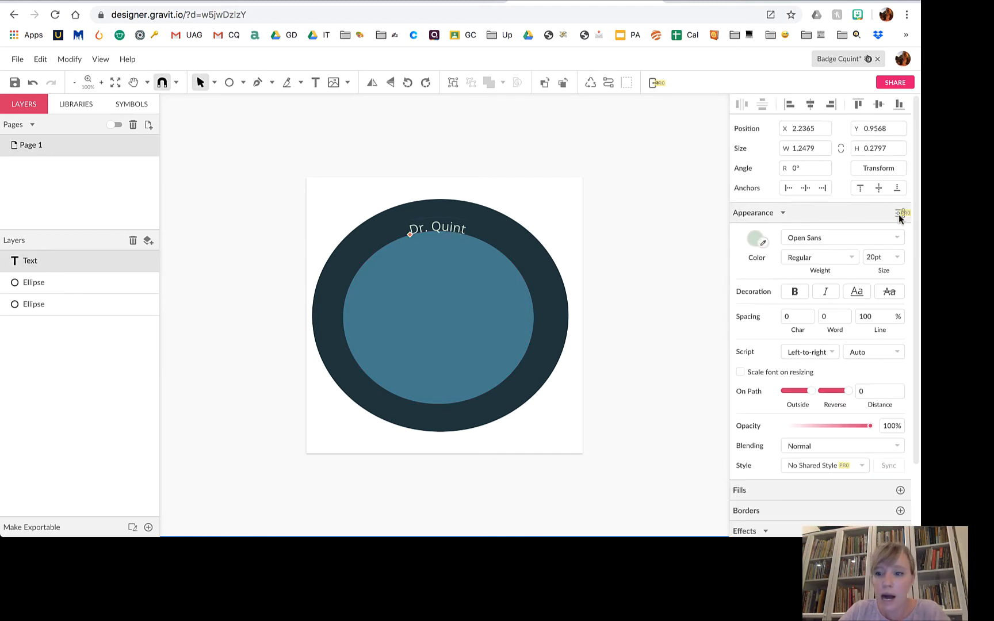
left_click(805, 238)
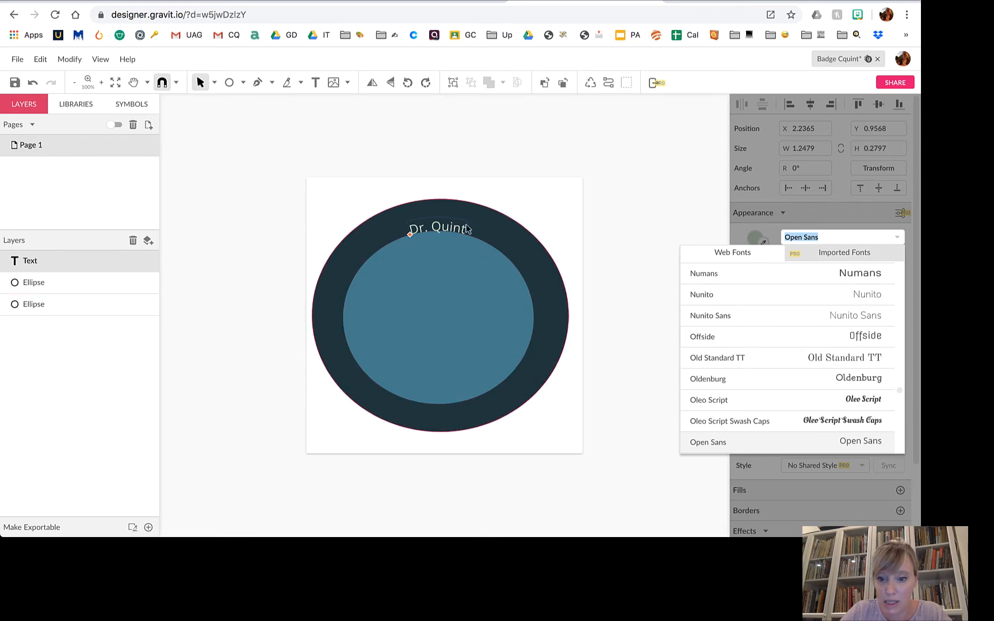
scroll(728, 342, "down", 8)
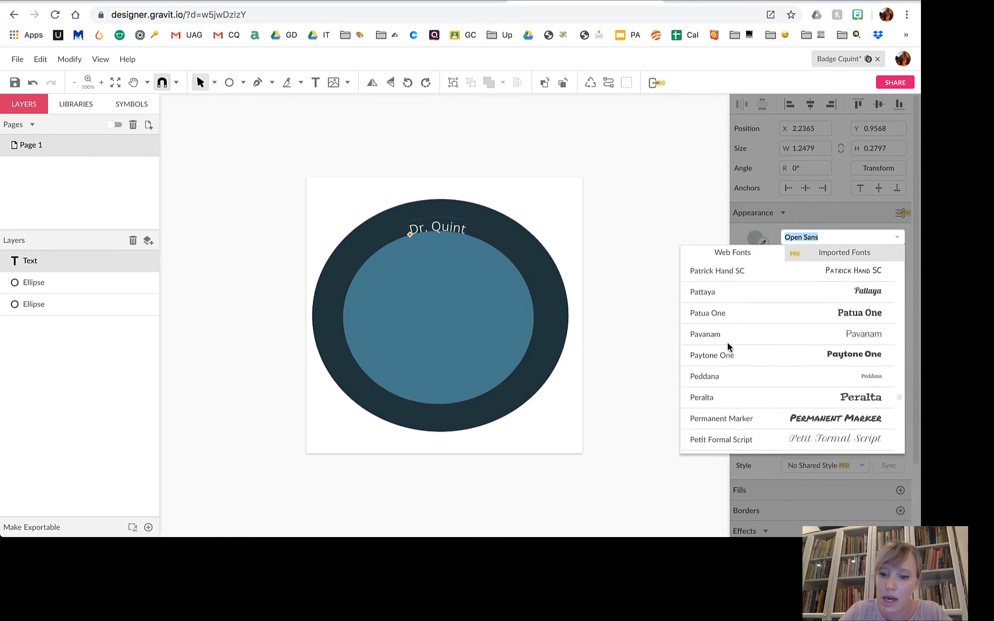
scroll(728, 342, "down", 3)
scroll(727, 343, "up", 1)
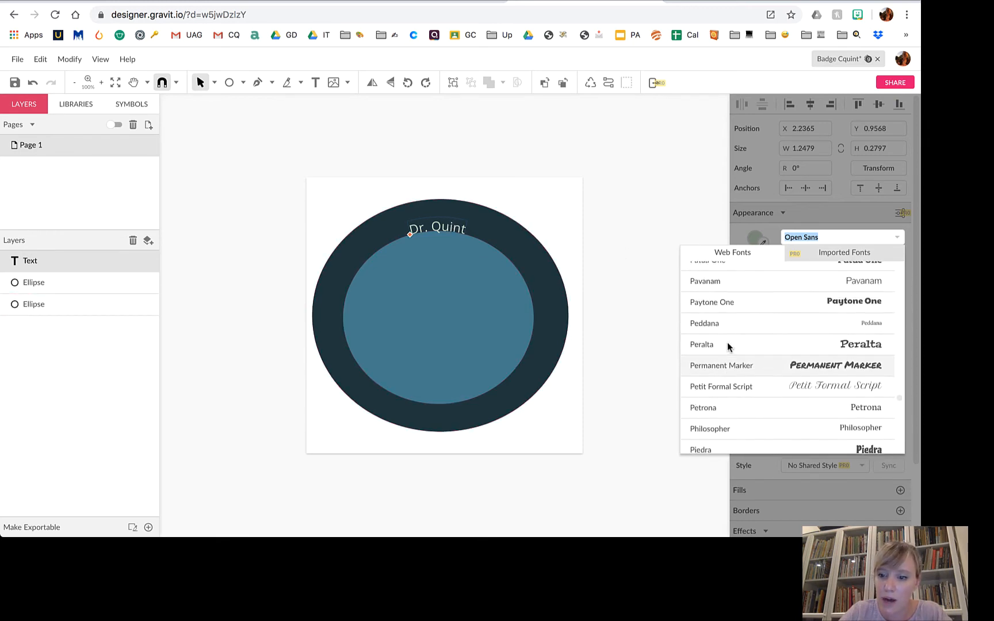
left_click(706, 308)
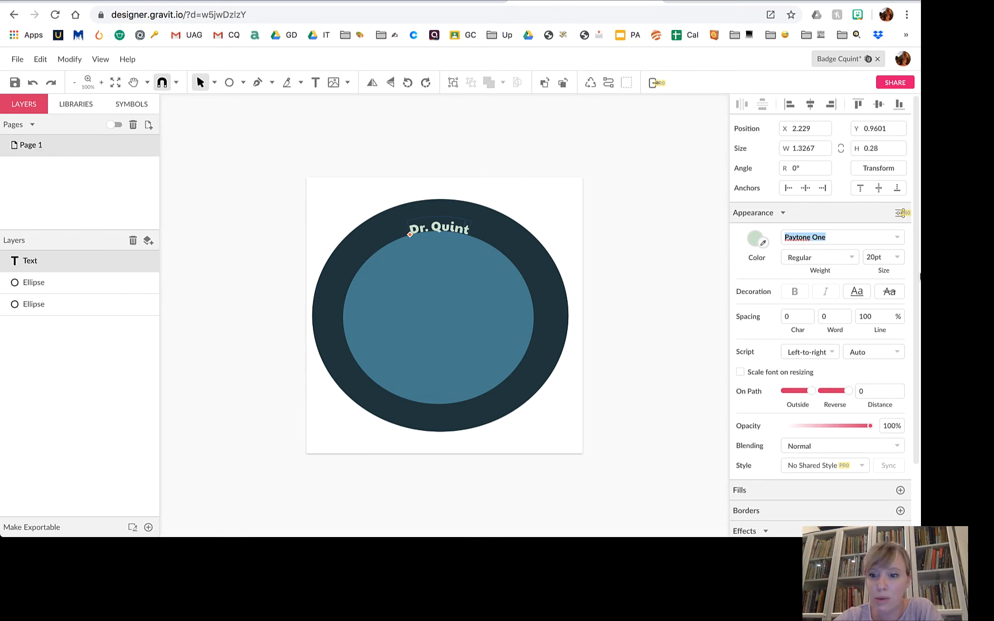
left_click(843, 261)
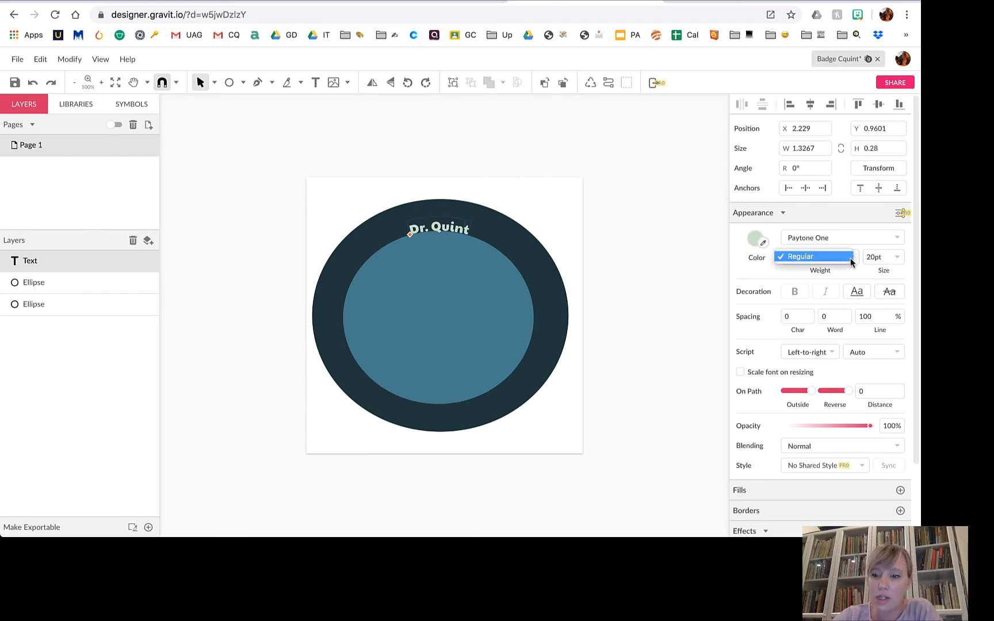
left_click(841, 260)
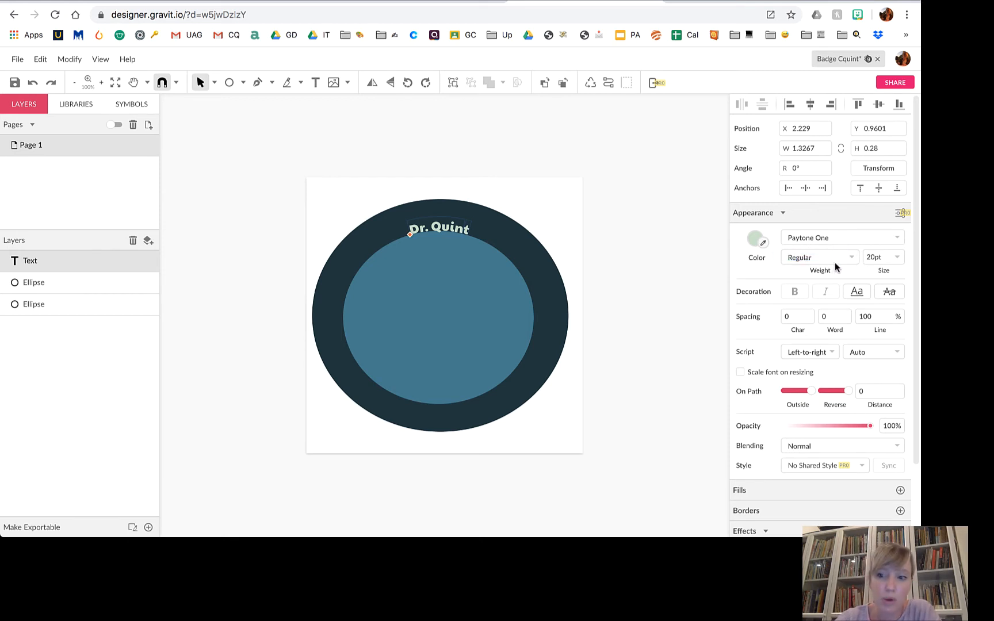
Set Dr. Quint to 48pt and try a letter spacing of 1.
left_click(897, 257)
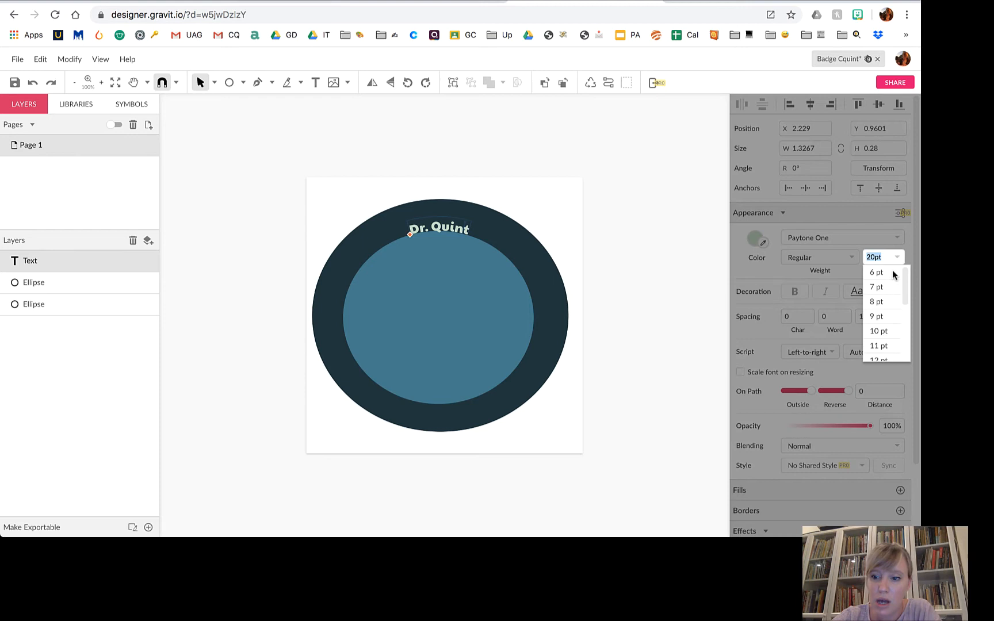
scroll(884, 339, "down", 3)
left_click(880, 345)
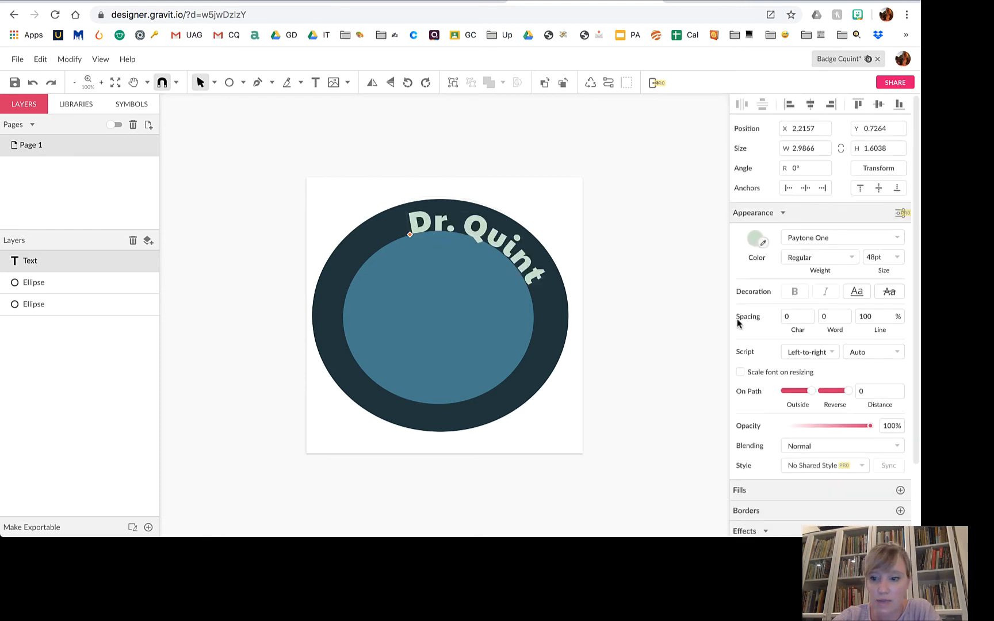
left_click(797, 316)
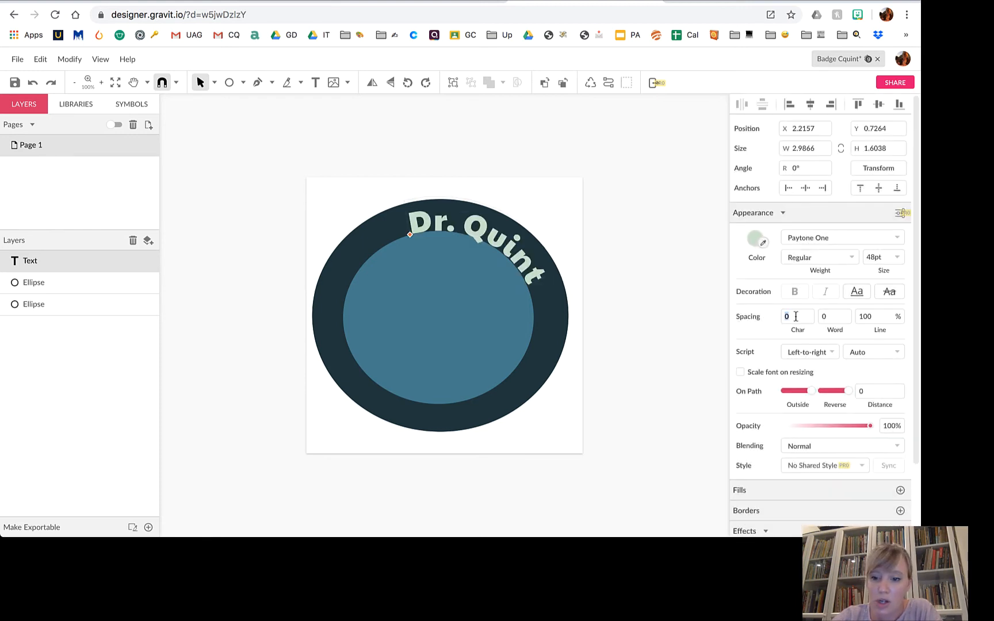
key("BackSpace")
type("1")
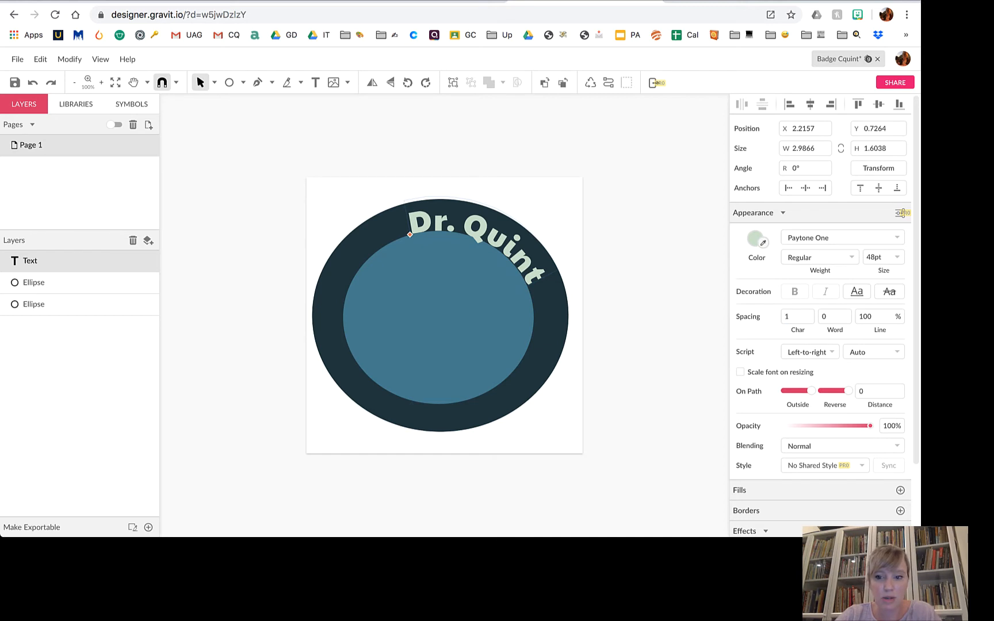
key("Return")
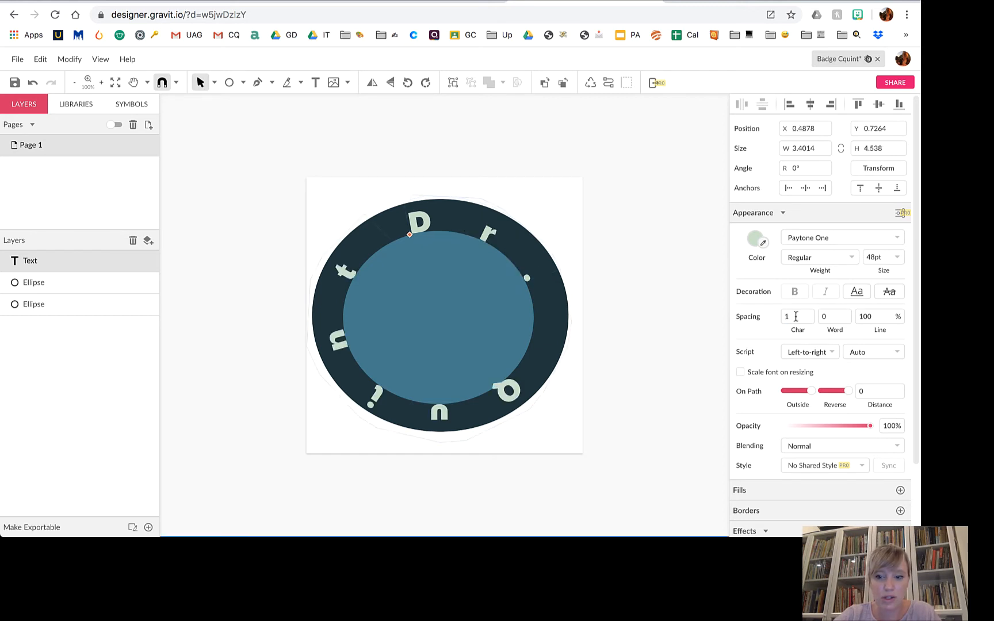
Tighten letter spacing to 0.1 and slide Dr. Quint left around the circle.
double_click(797, 312)
type("0.5")
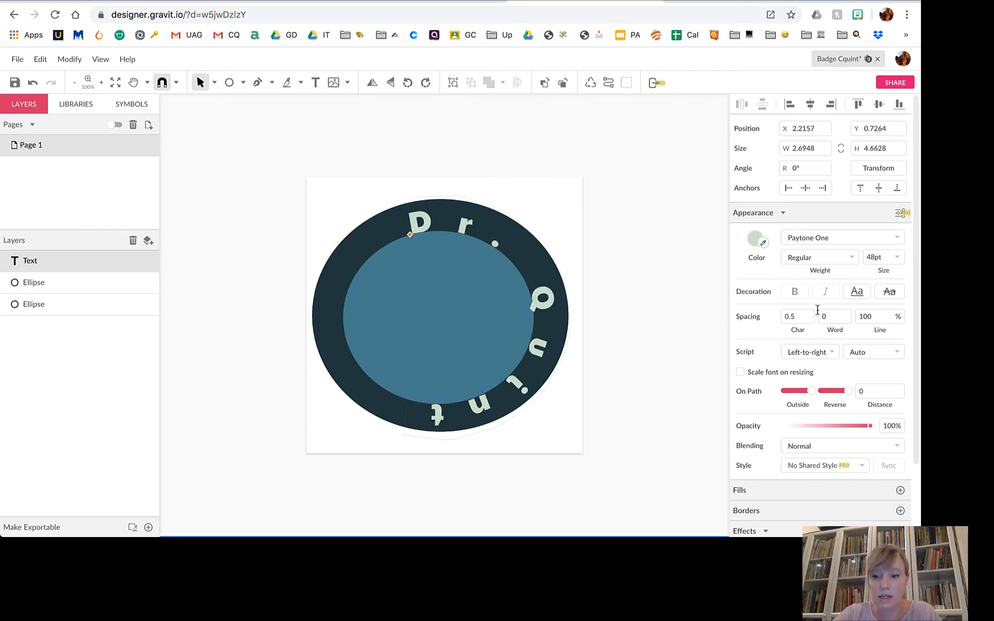
left_click_drag(816, 311, 772, 320)
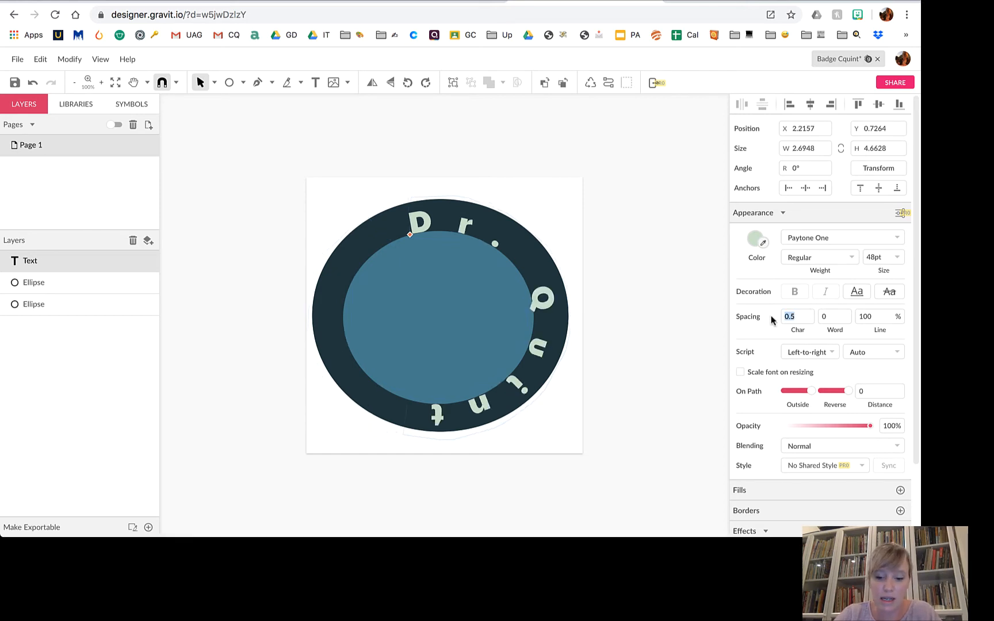
type("0.")
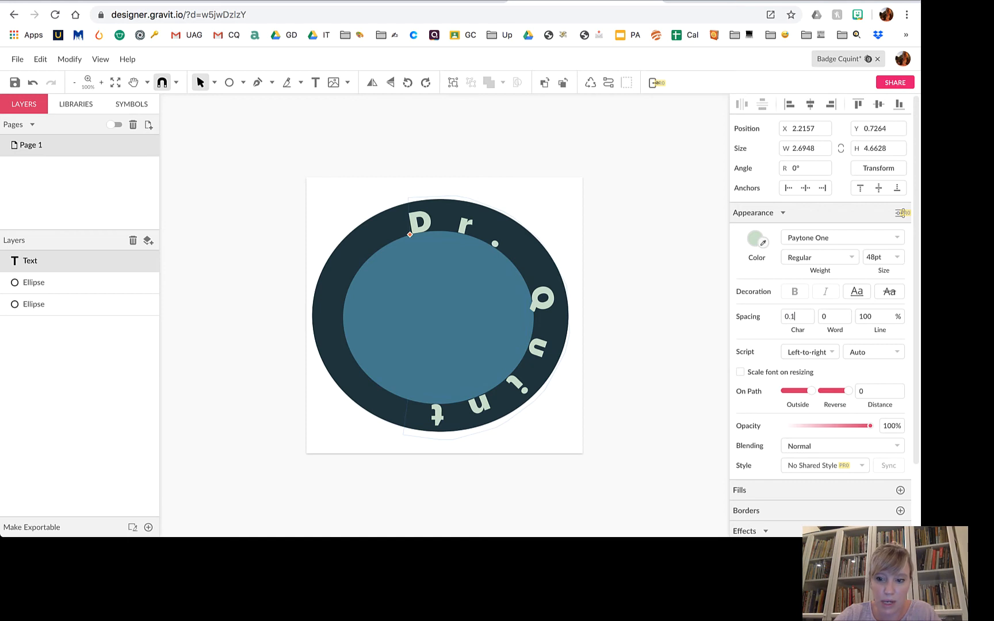
key("Return")
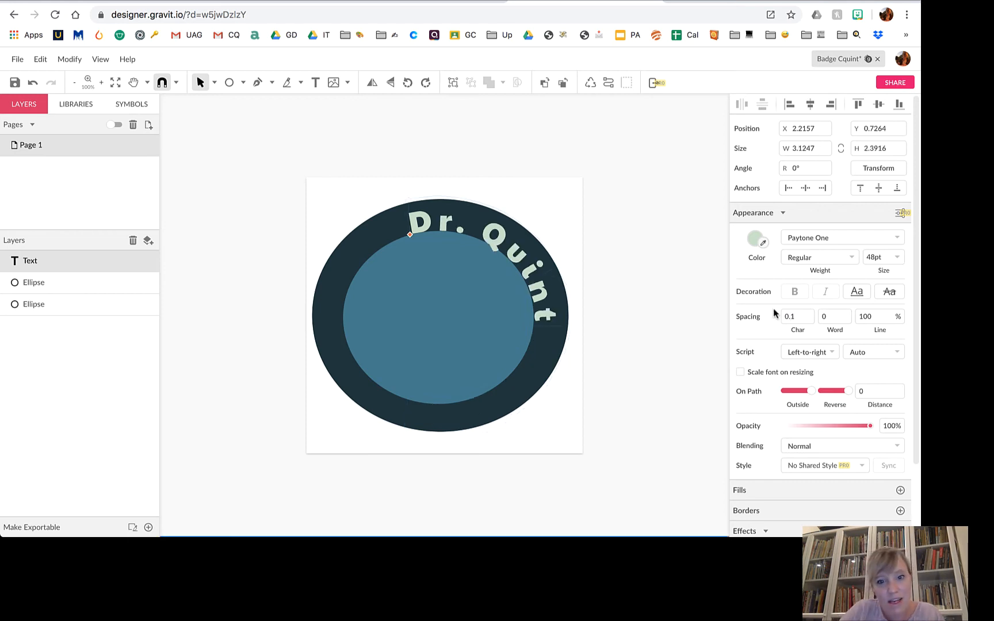
left_click_drag(411, 235, 368, 264)
left_click(435, 300)
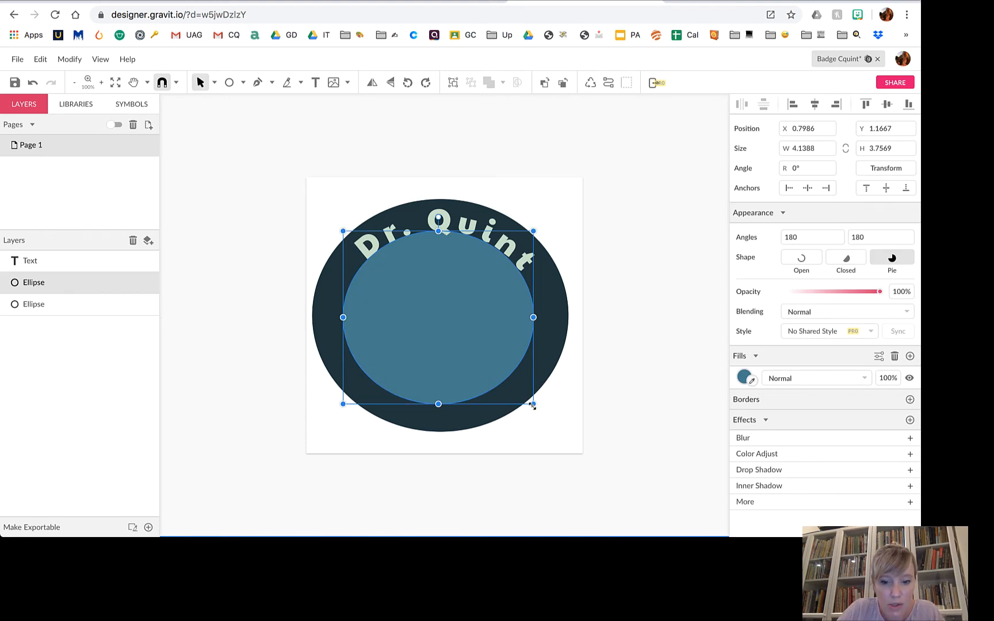
Shrink the inner circle, recentre it, and slide Dr. Quint counter-clockwise.
left_click_drag(533, 405, 504, 378)
mouse_move(466, 337)
left_mouse_down()
mouse_move(482, 344)
mouse_move(461, 326)
left_mouse_up()
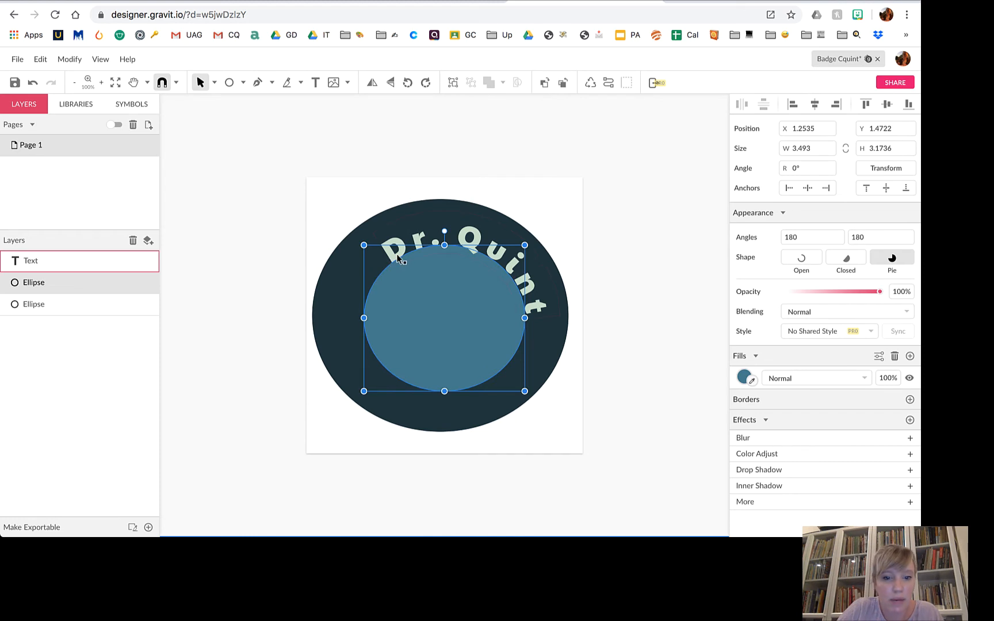
left_click(397, 260)
left_click_drag(389, 264, 374, 282)
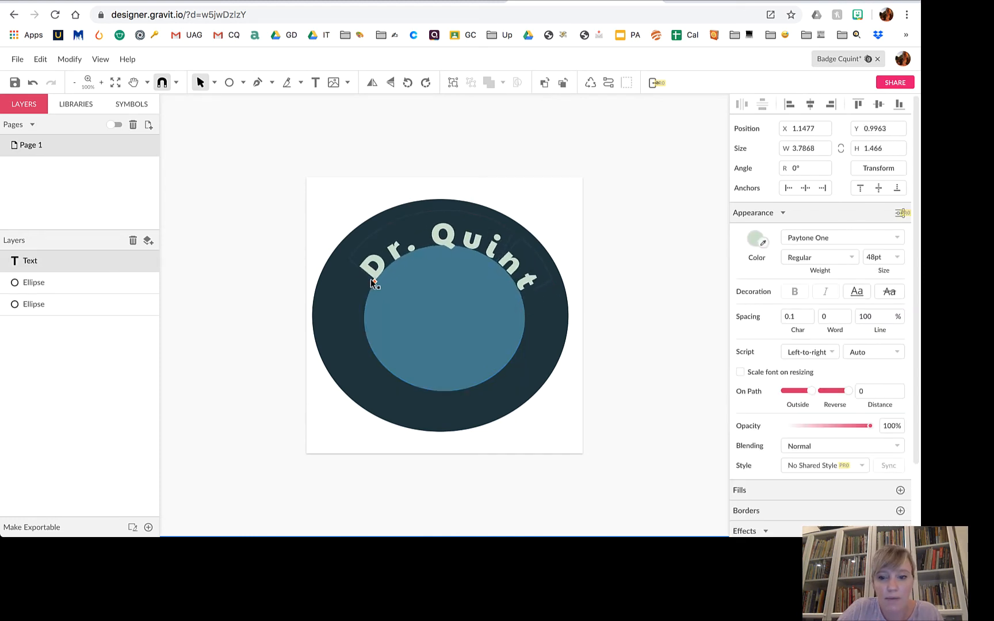
Set Dr. Quint's letter spacing to 0.05 and nudge it to arc evenly over the top.
left_click(799, 313)
type("0")
key("Return")
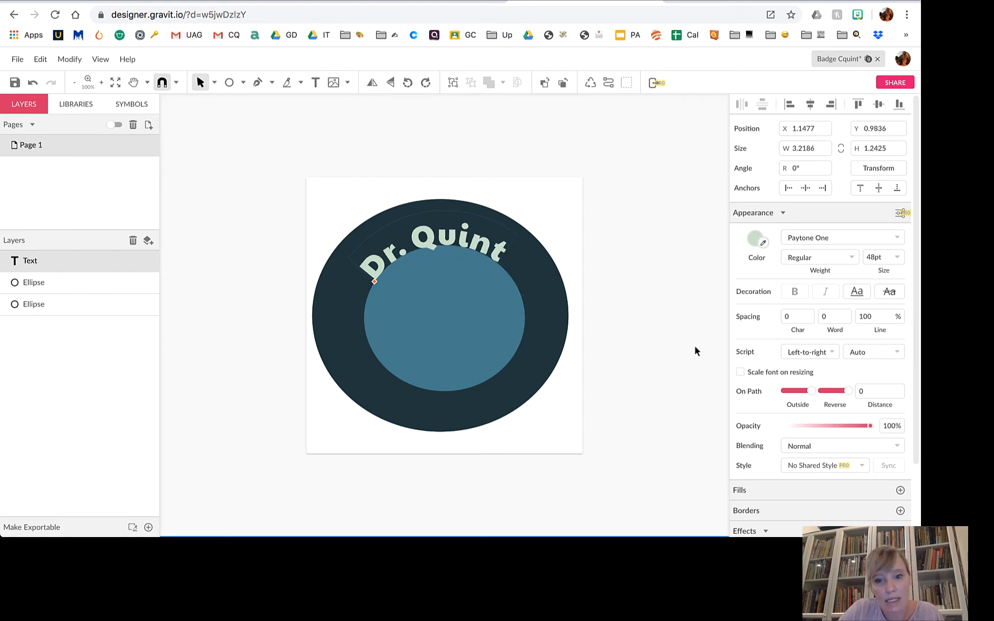
left_click(792, 313)
type("05")
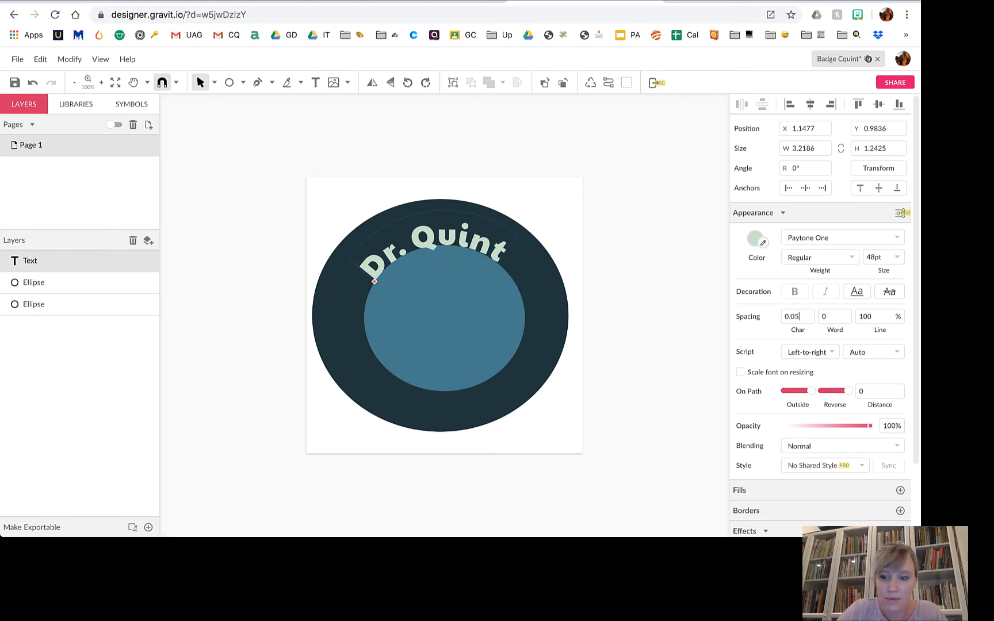
key("Return")
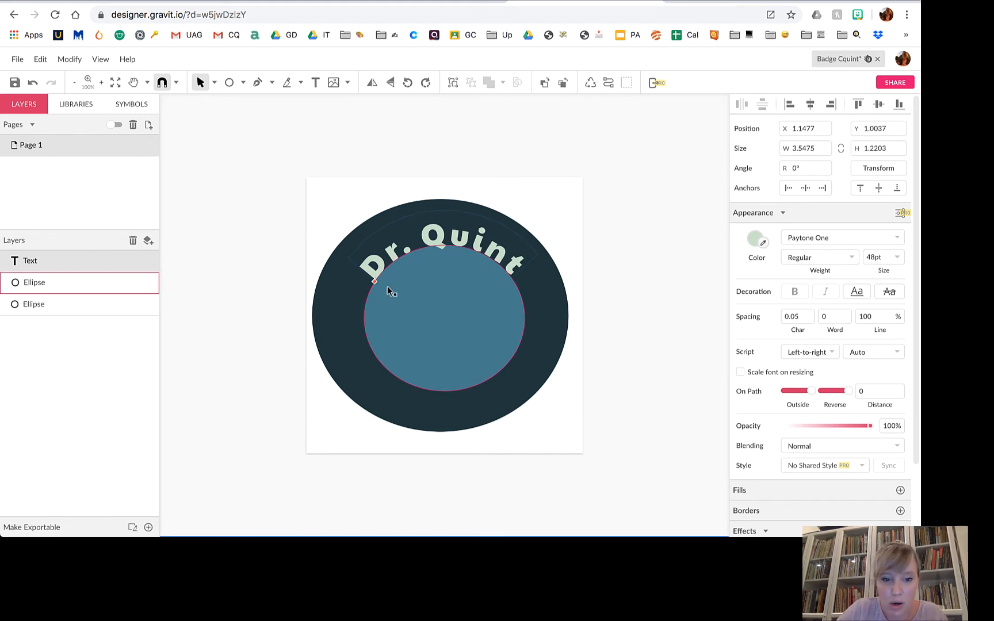
left_click_drag(375, 282, 378, 279)
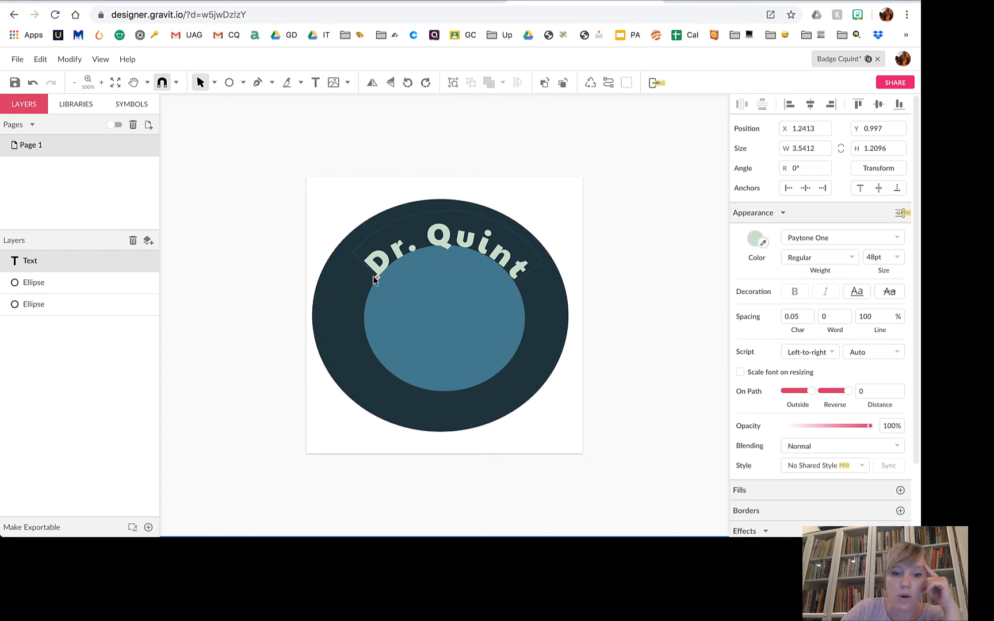
left_click_drag(377, 277, 384, 273)
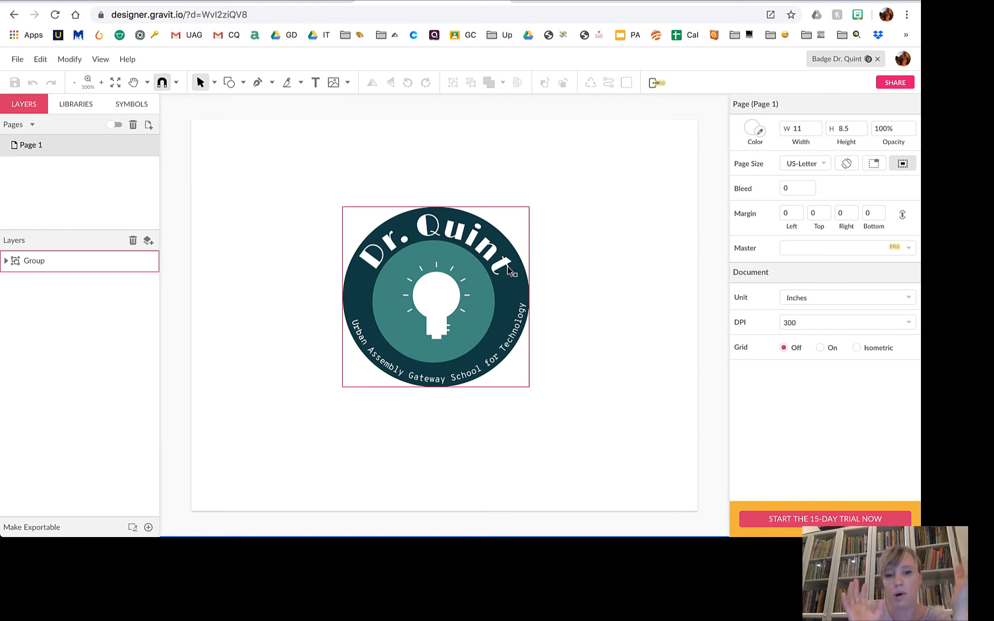
left_click(575, 122)
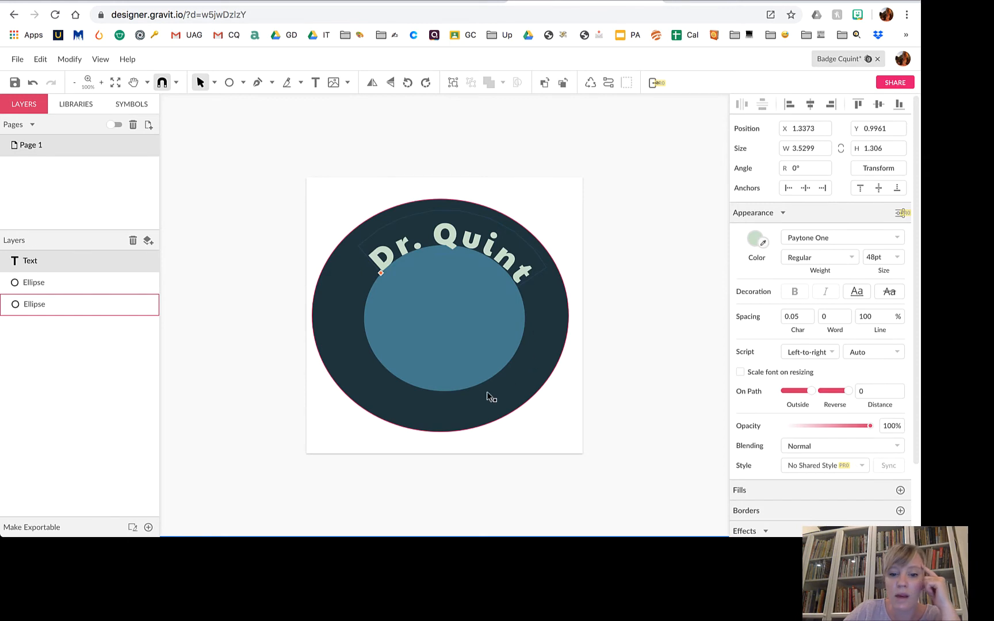
Add 'Urban Assembly Gateway School for Technology' as text along the outer circle's bottom edge.
left_click(316, 85)
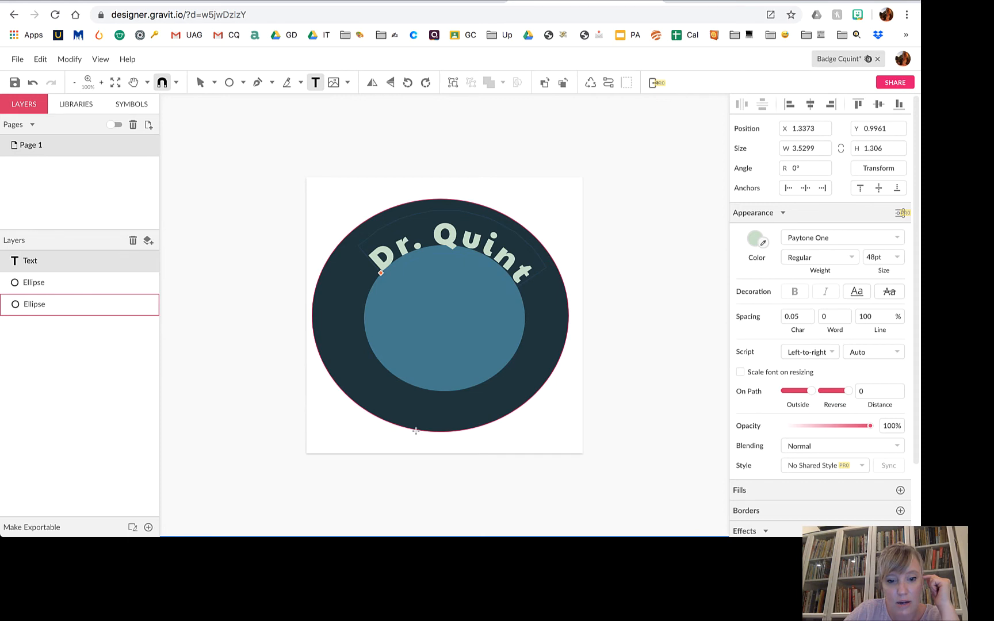
left_click(416, 430)
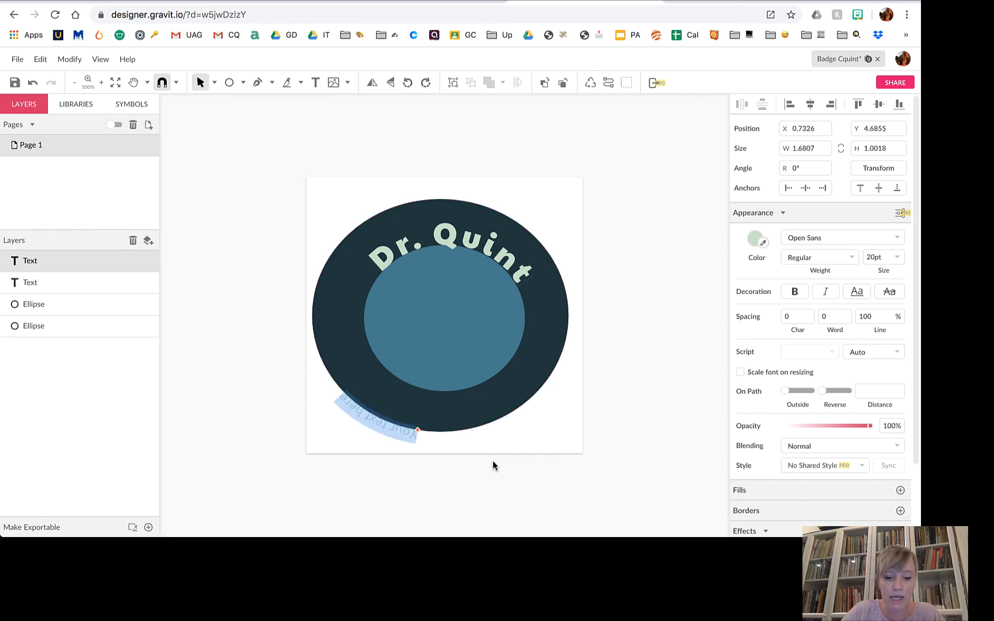
type("Urban Asse")
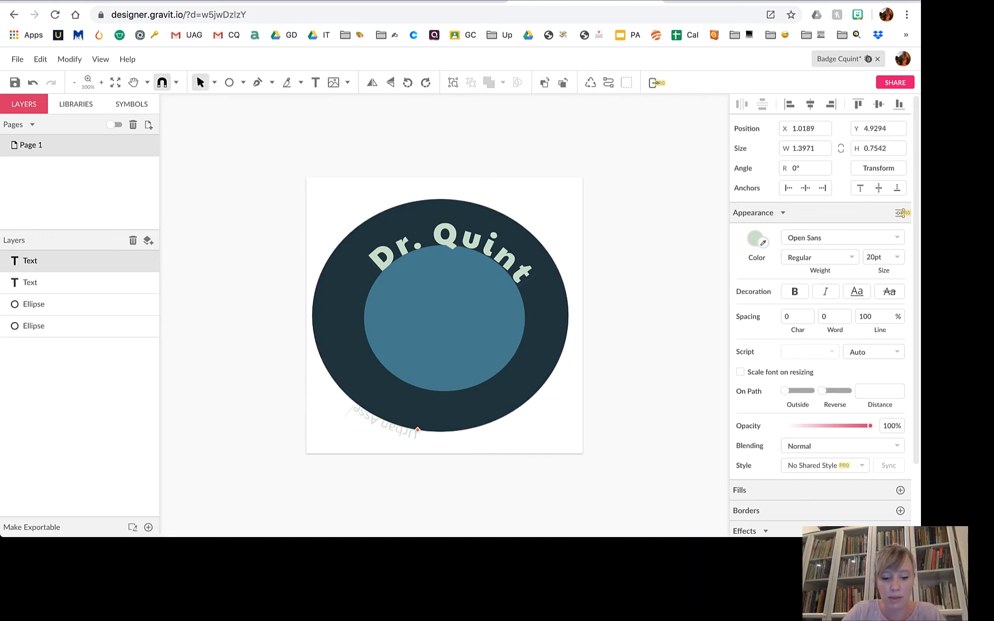
type("mbly Gateway School for")
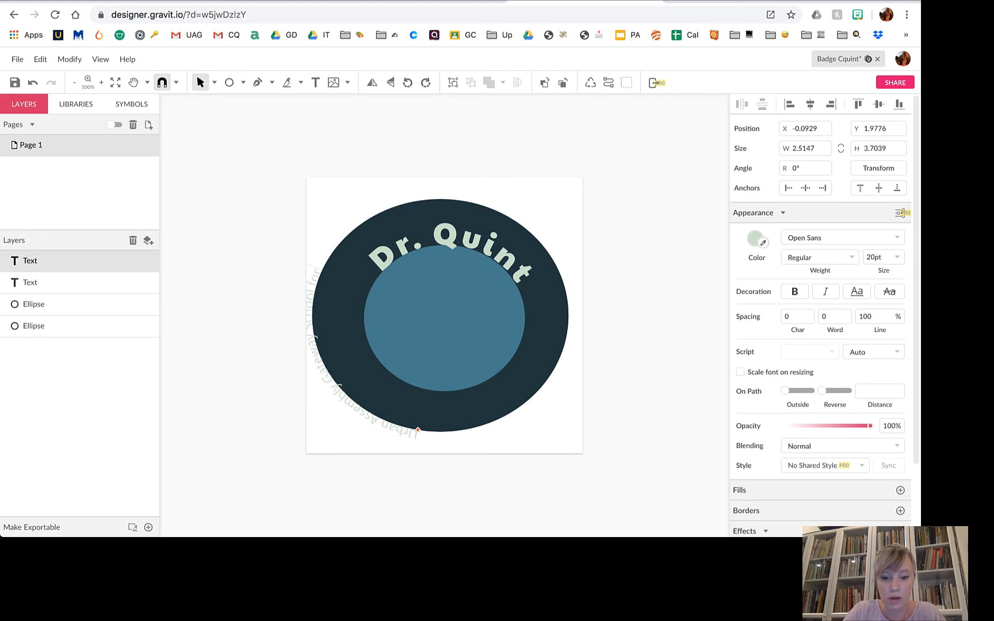
type(" Techn")
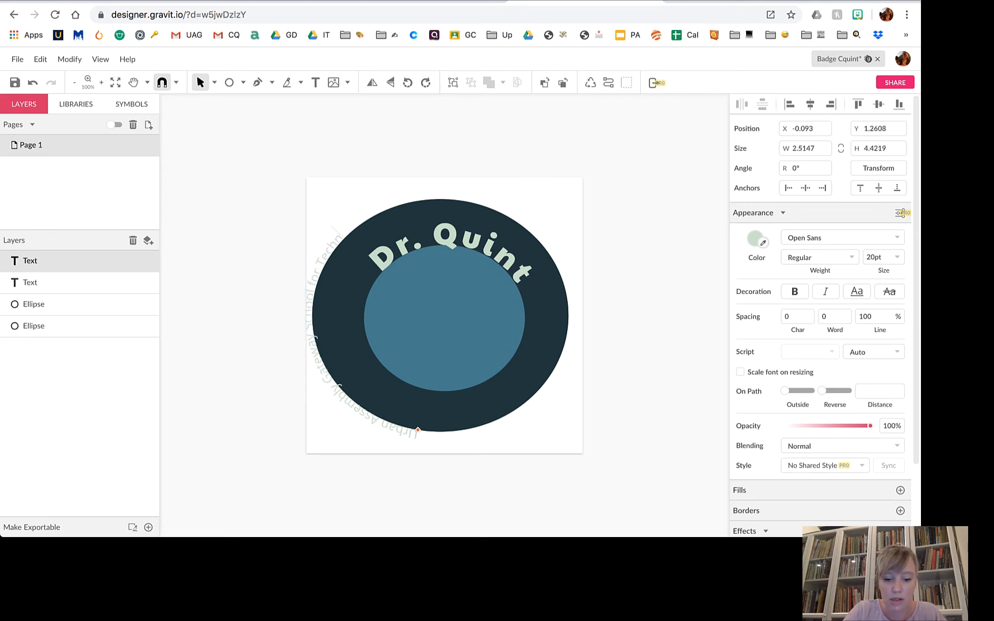
type("ology")
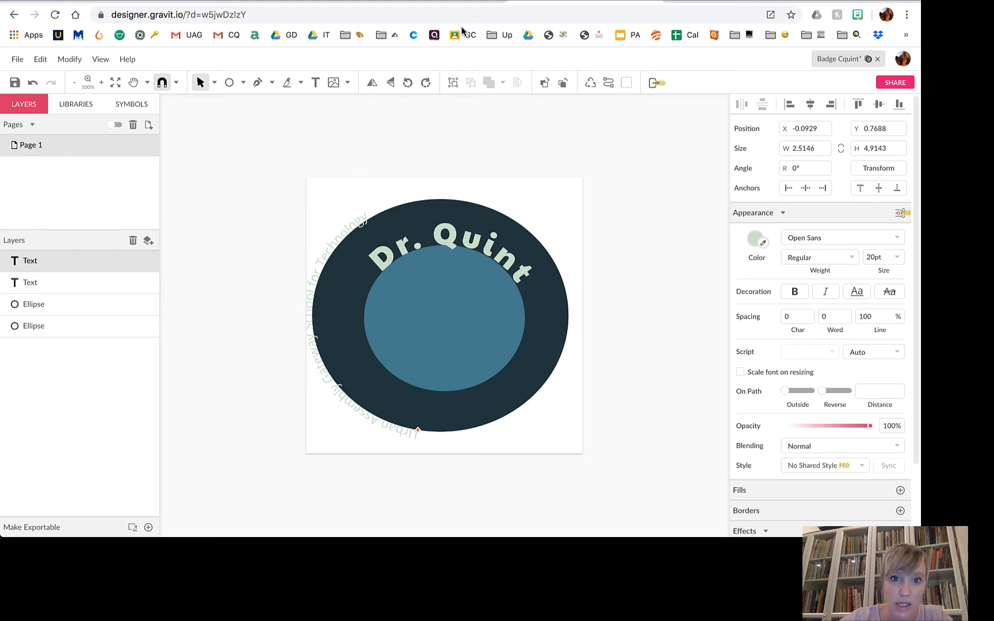
Flip the school name's On Path side and direction so it reads upright along the bottom.
left_click(459, 2)
left_click(588, 1)
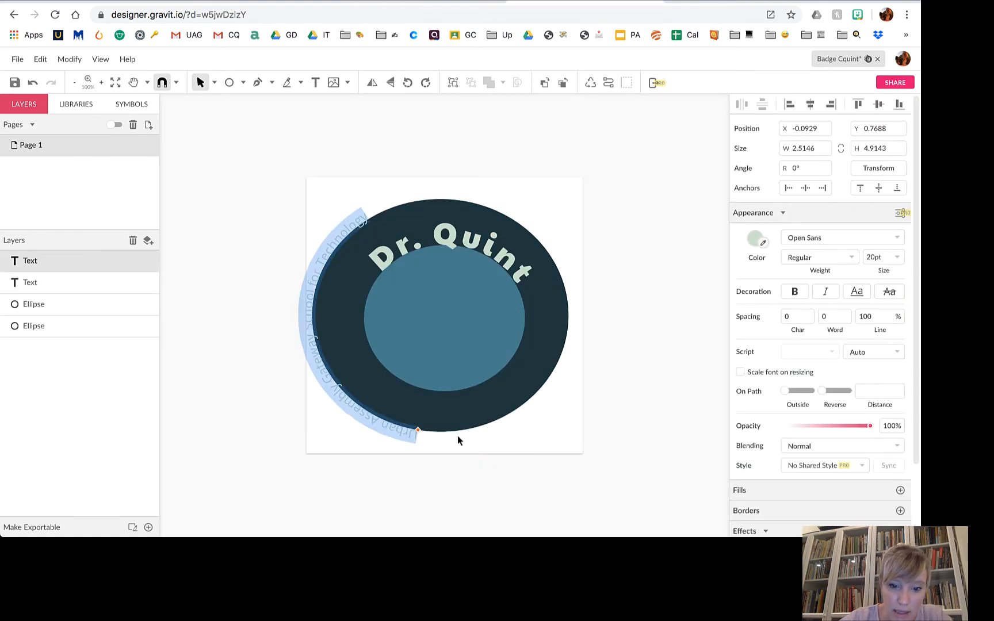
left_click(425, 432)
left_click_drag(423, 434, 529, 407)
left_click(786, 392)
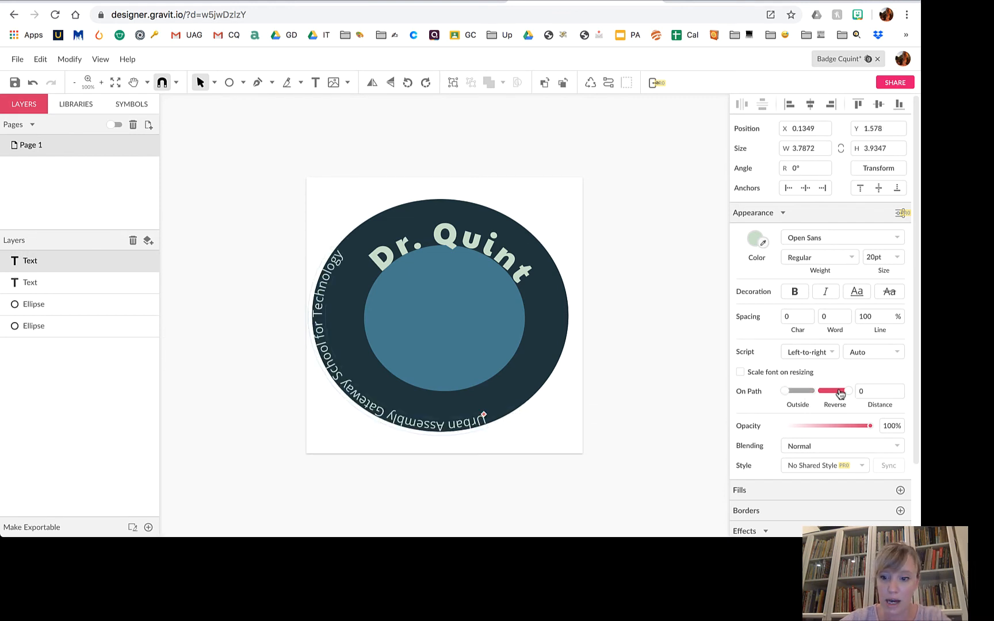
left_click(822, 395)
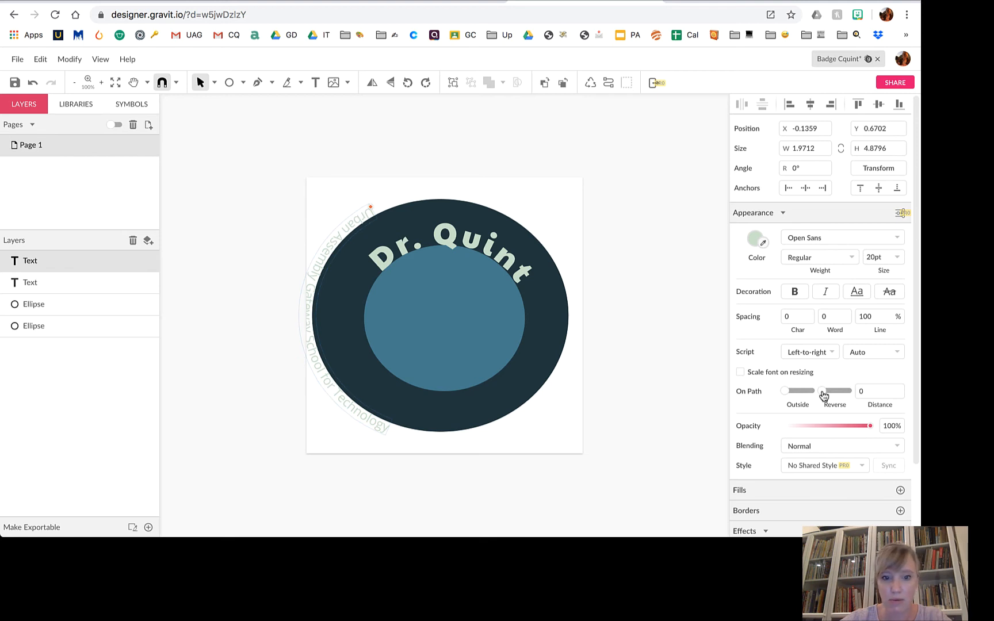
left_click(797, 392)
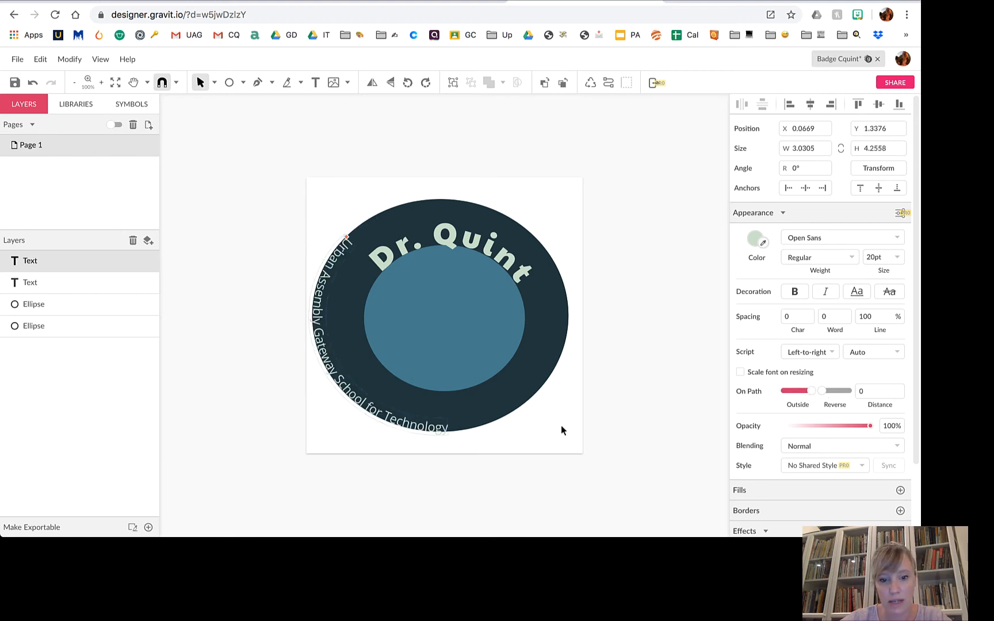
left_click_drag(347, 237, 372, 384)
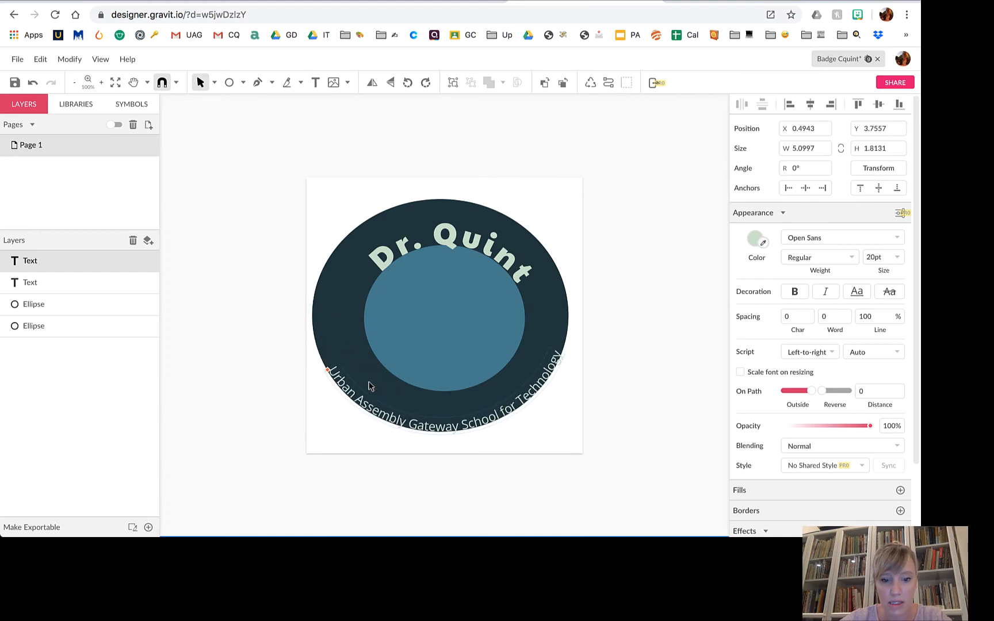
Switch the curved school name from Open Sans to Fira Mono from the Web Fonts list.
left_click(873, 238)
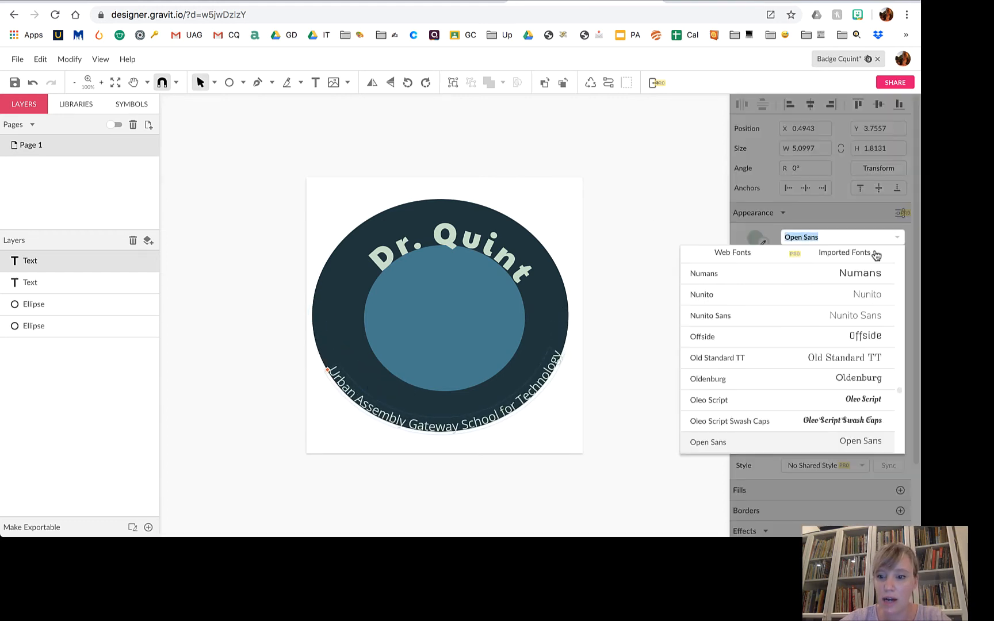
scroll(784, 362, "up", 20)
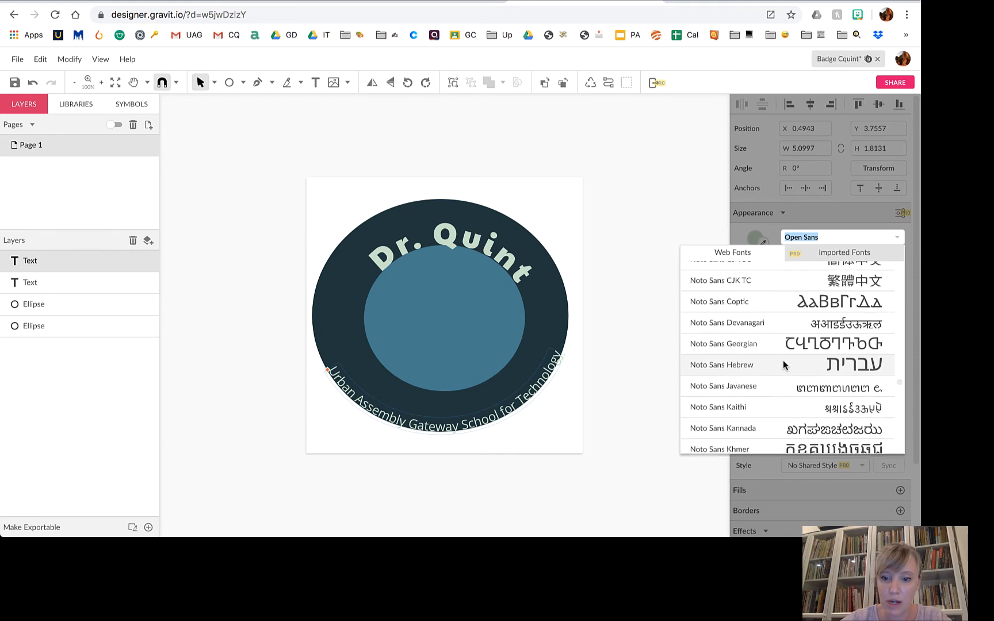
scroll(783, 360, "up", 15)
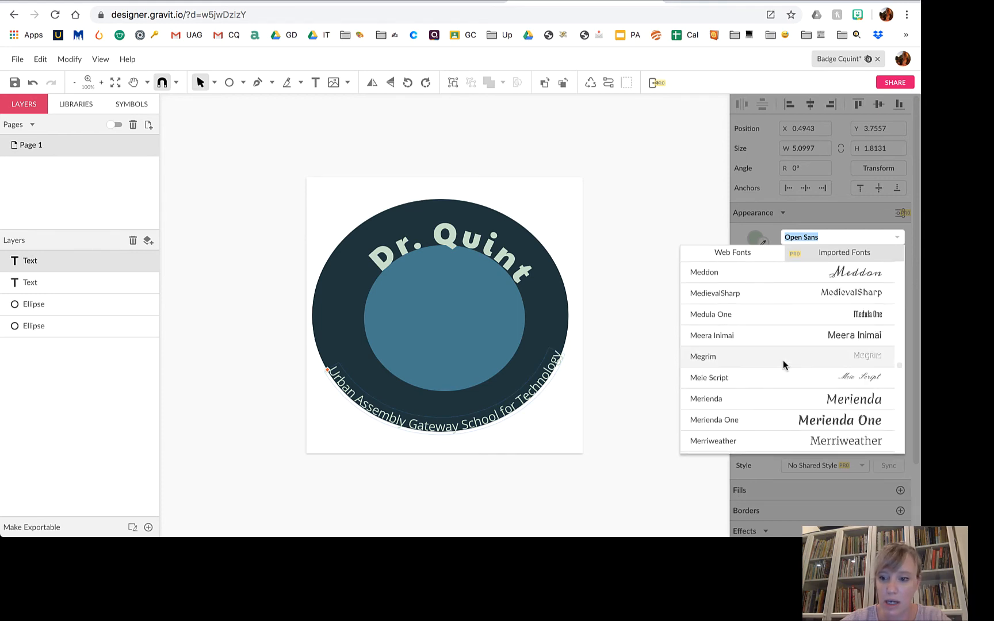
scroll(783, 360, "up", 15)
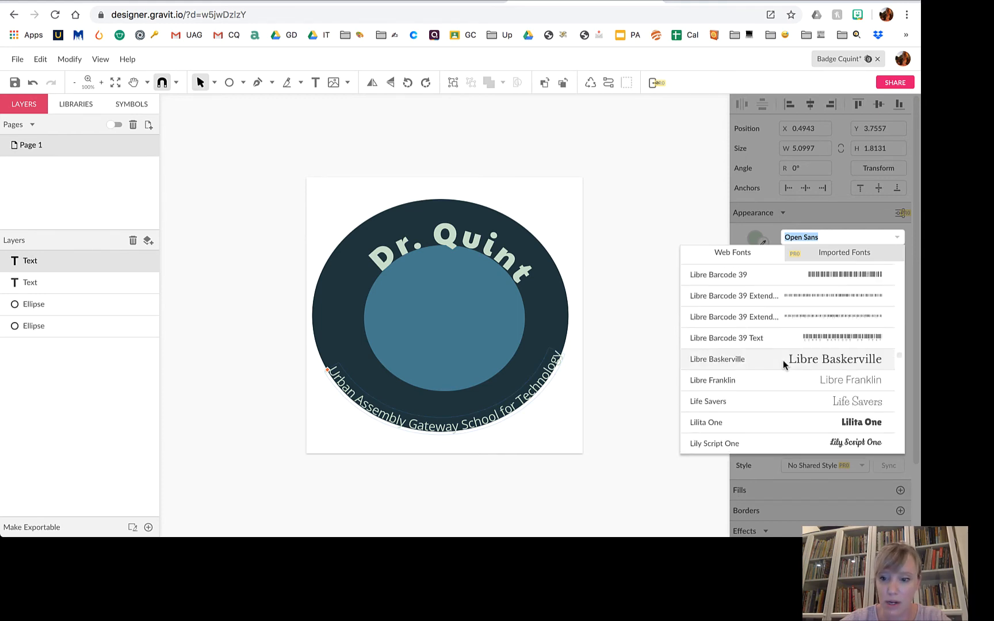
scroll(783, 360, "up", 15)
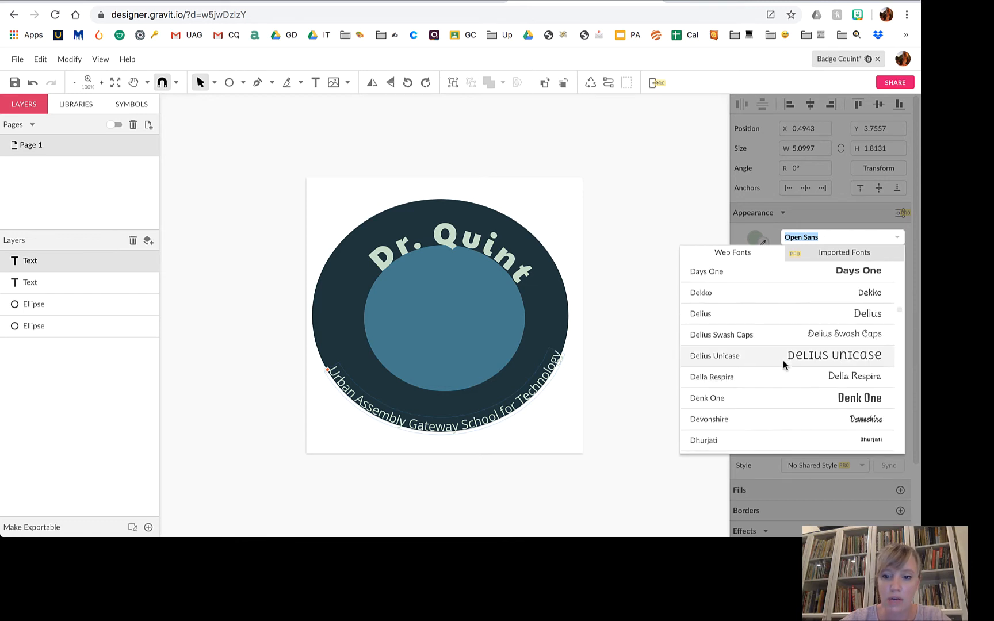
scroll(783, 360, "down", 15)
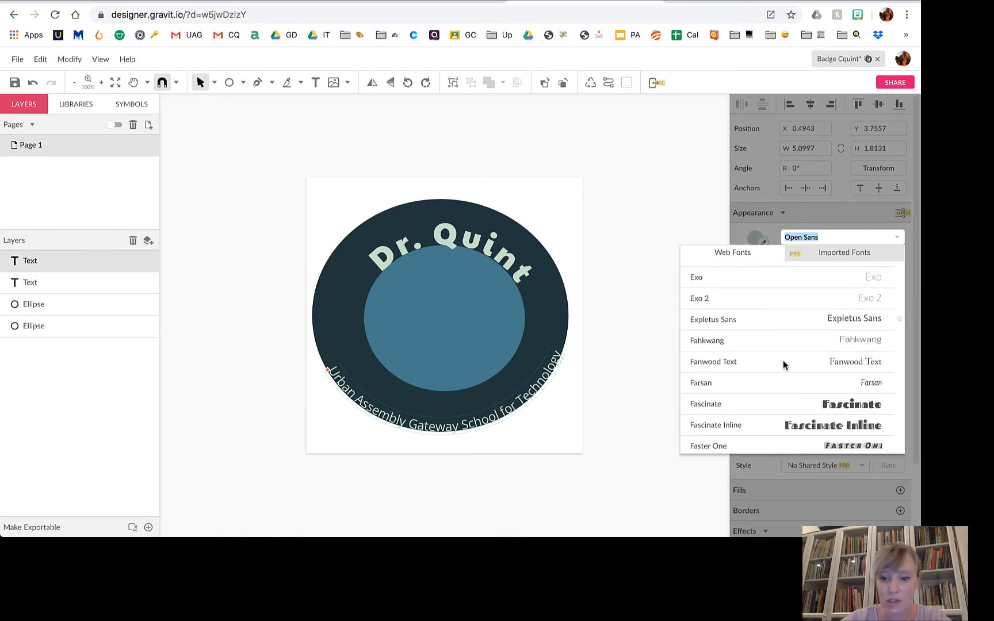
scroll(783, 360, "down", 5)
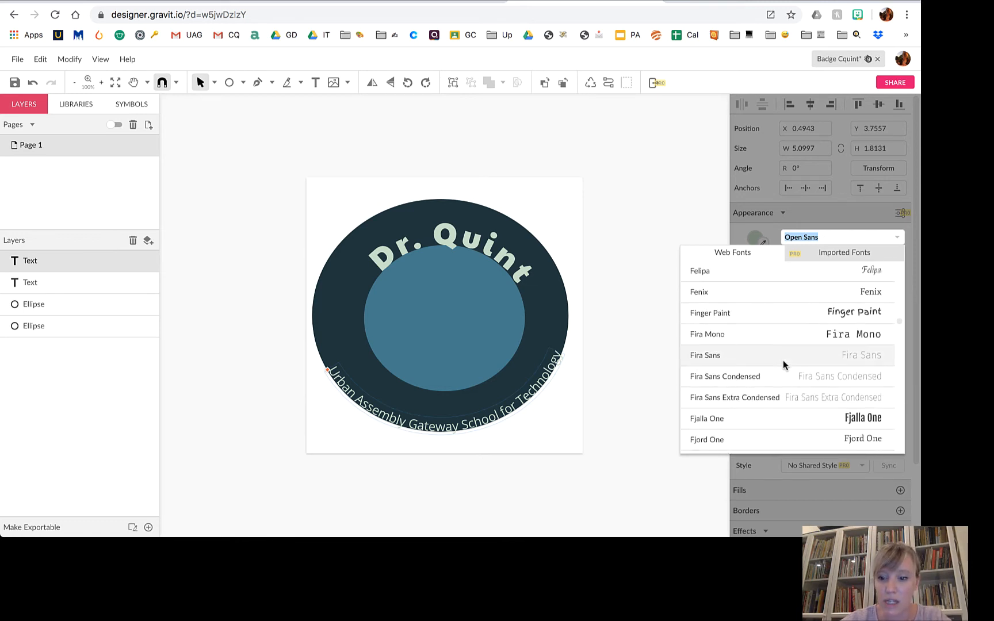
left_click(791, 334)
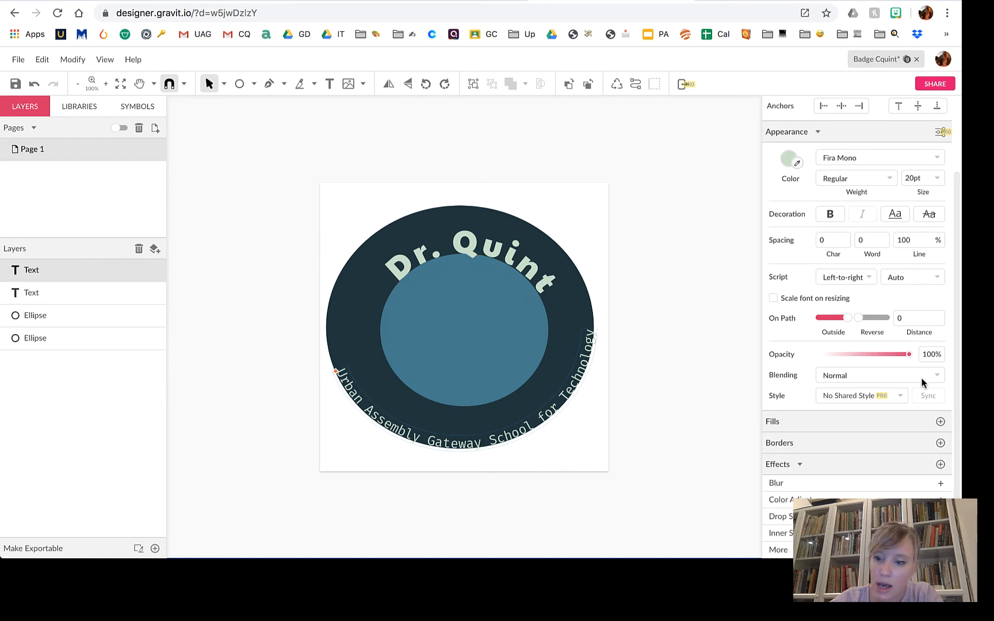
Try path distances of 7.2 and then 72 for the curved school name.
left_click(913, 317)
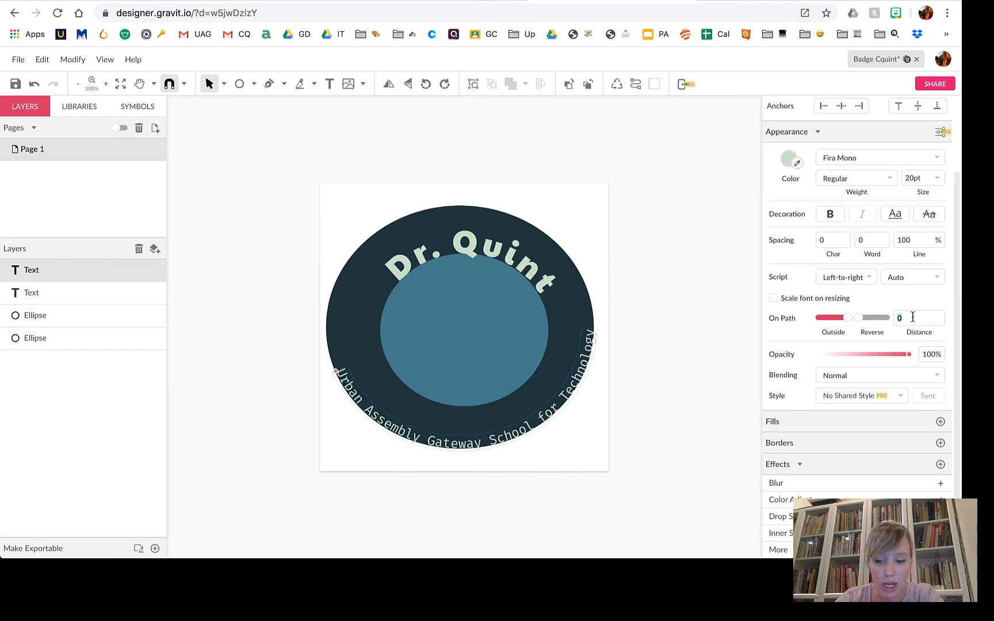
type("7.2")
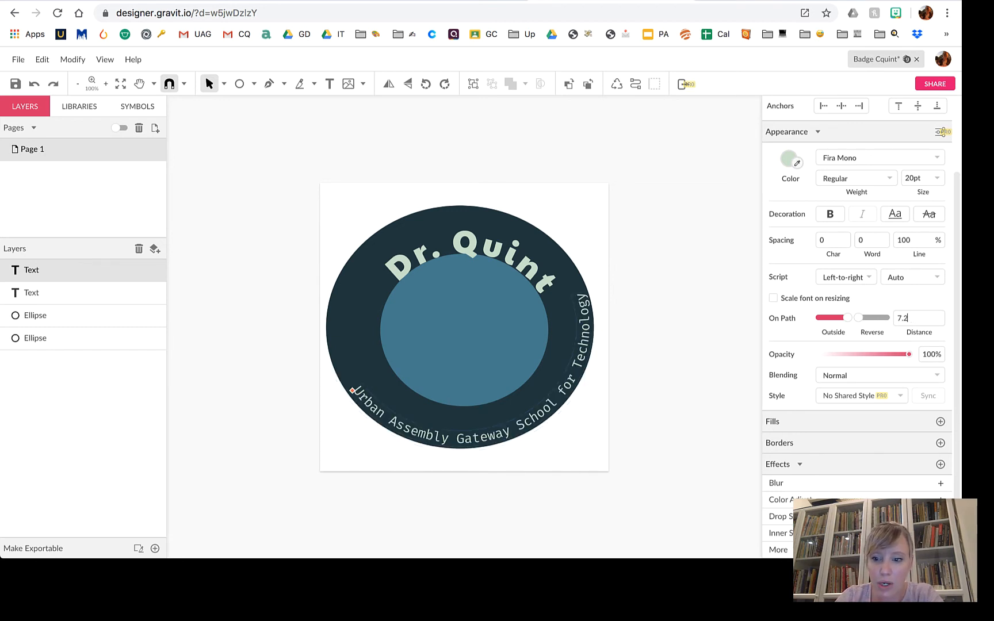
key("Up")
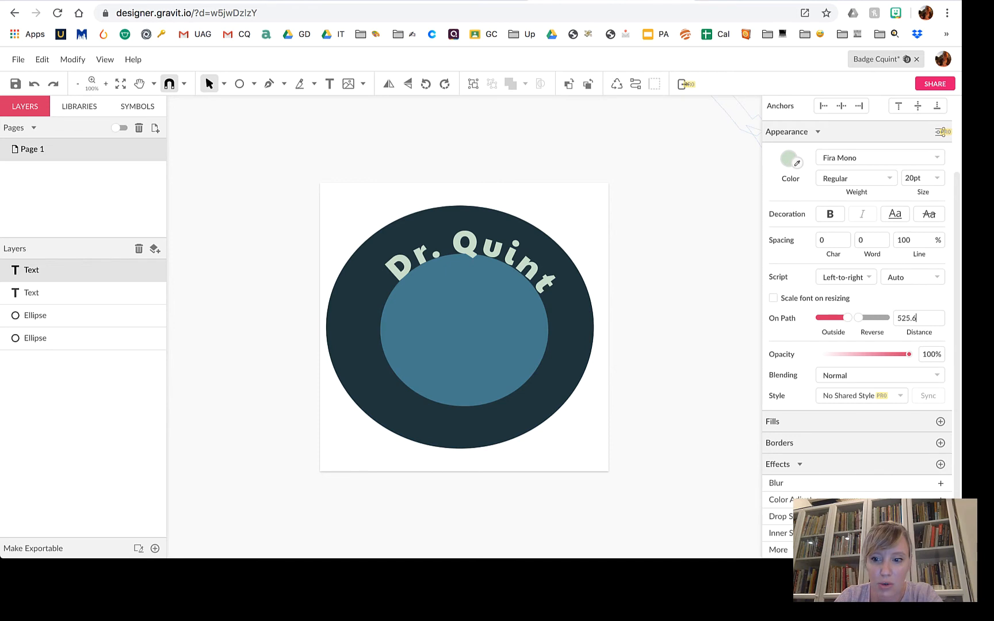
key("Down")
key("Down")
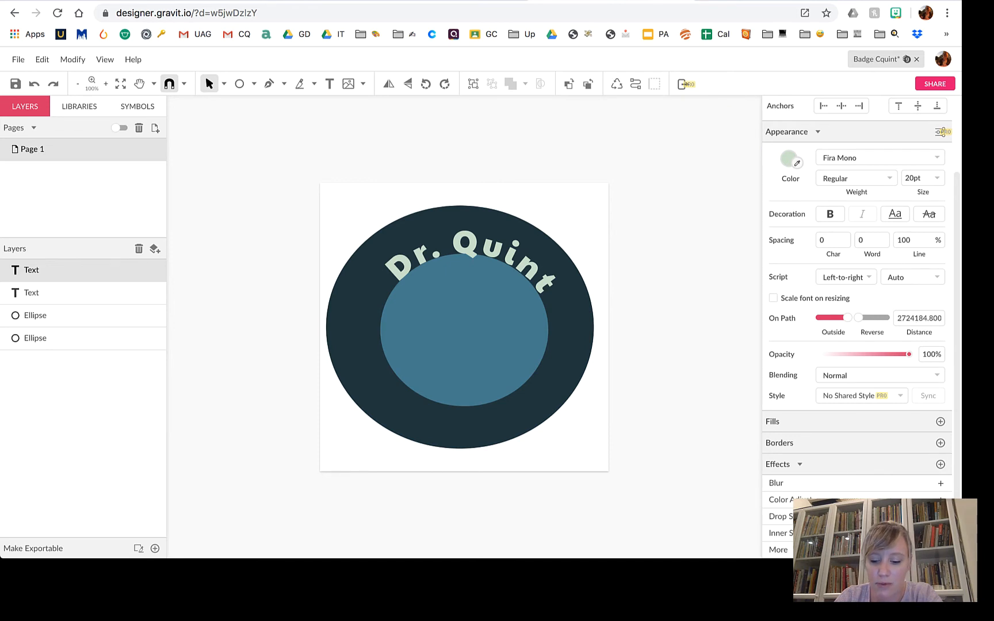
key("Down")
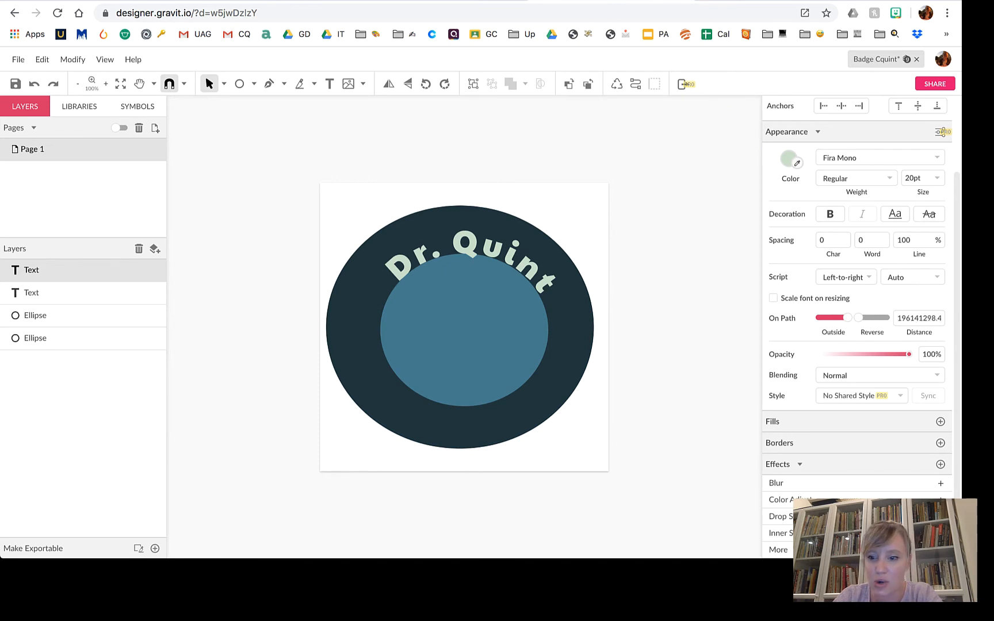
key("BackSpace")
key("BackSpace")
key("BackSpace")
key("BackSpace")
key("BackSpace")
key("BackSpace")
key("BackSpace")
key("BackSpace")
key("BackSpace")
key("BackSpace")
key("BackSpace")
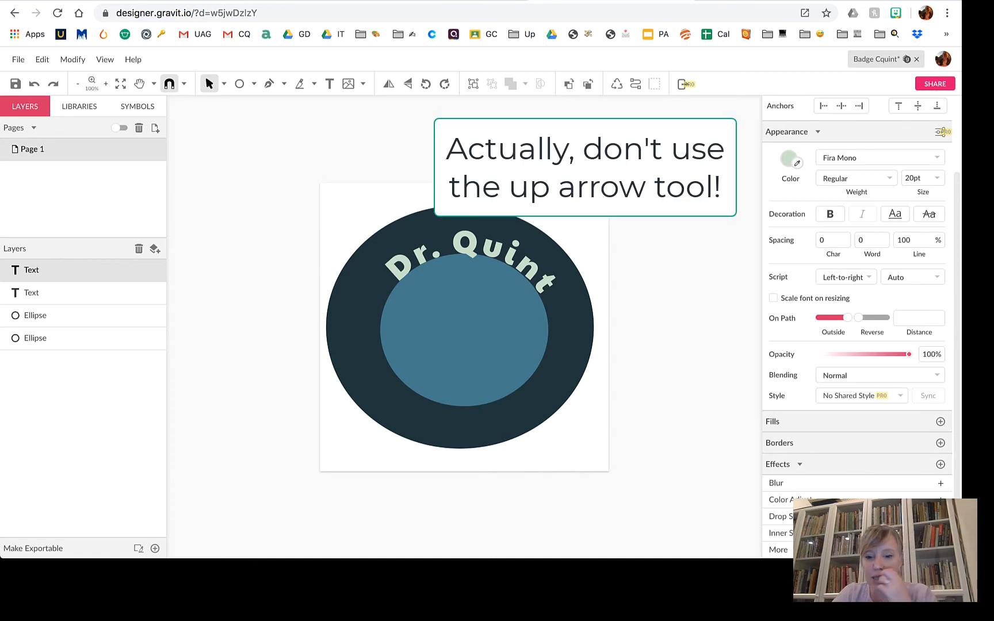
type("72")
key("Return")
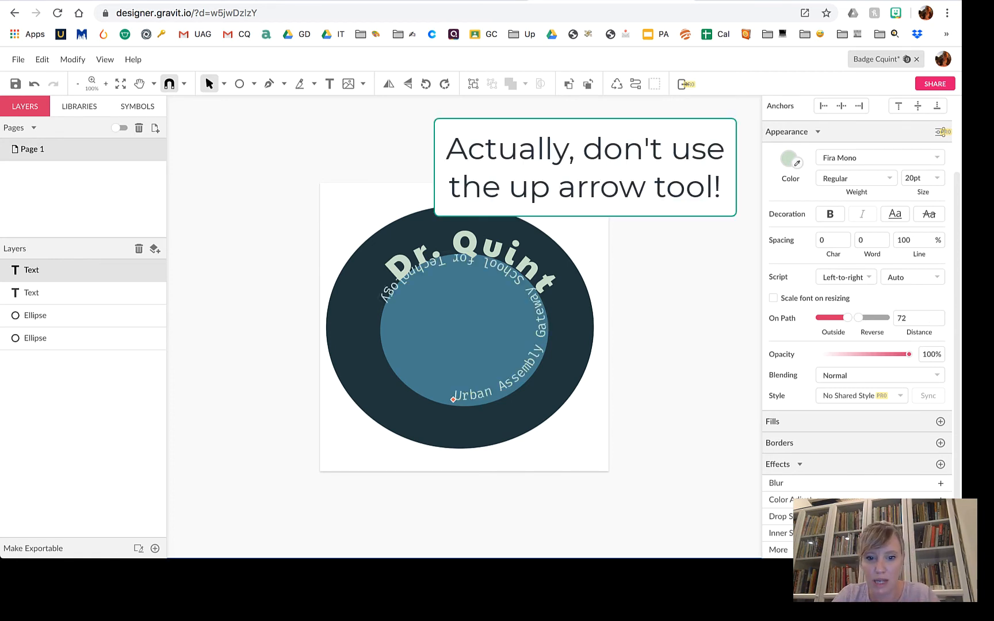
Undo the oversized distance and reset the school name's path distance to 0.
double_click(914, 318)
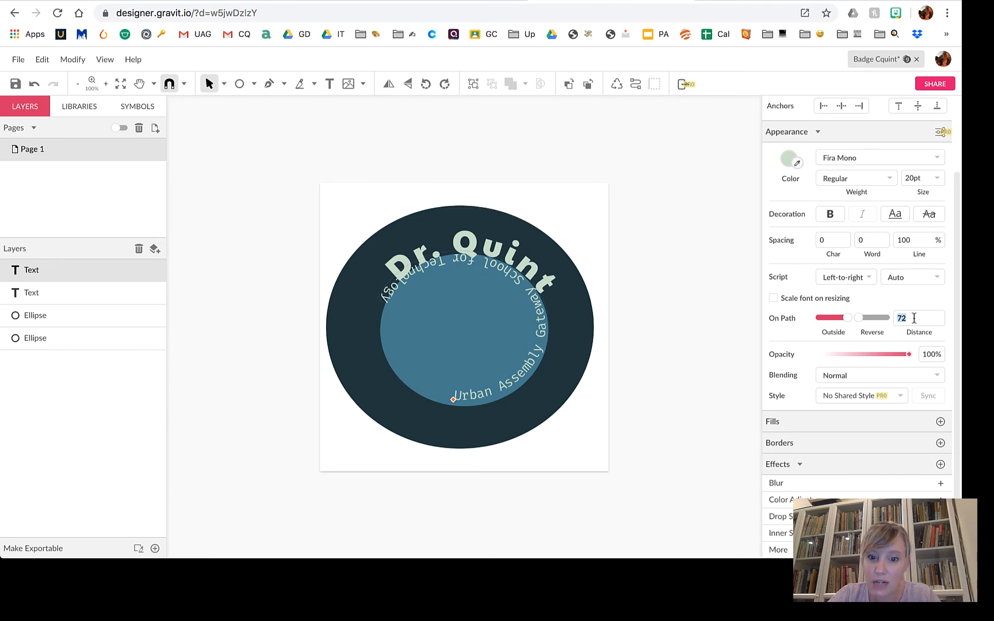
type("1")
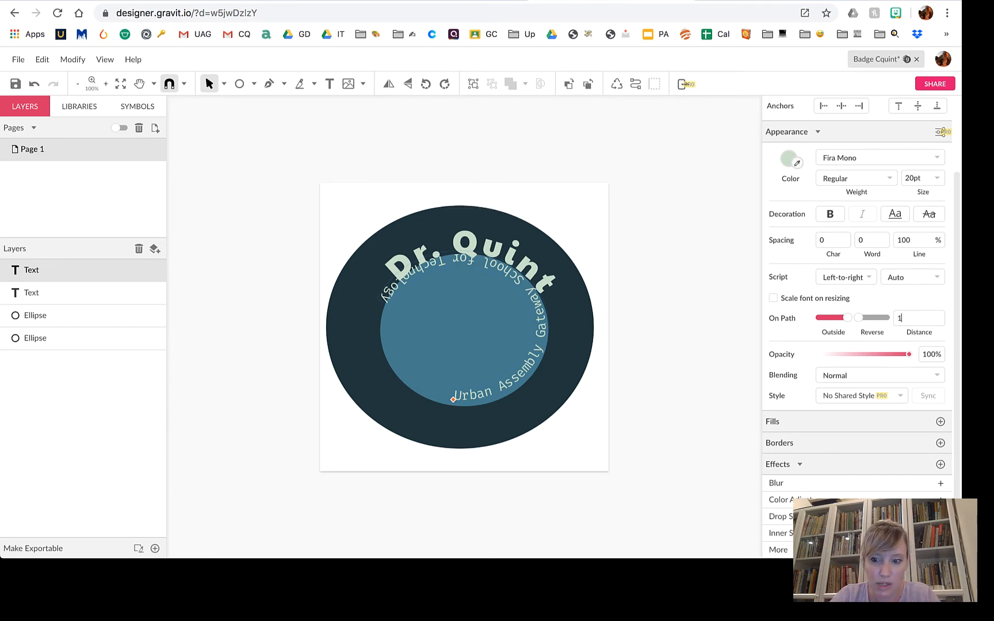
key("BackSpace")
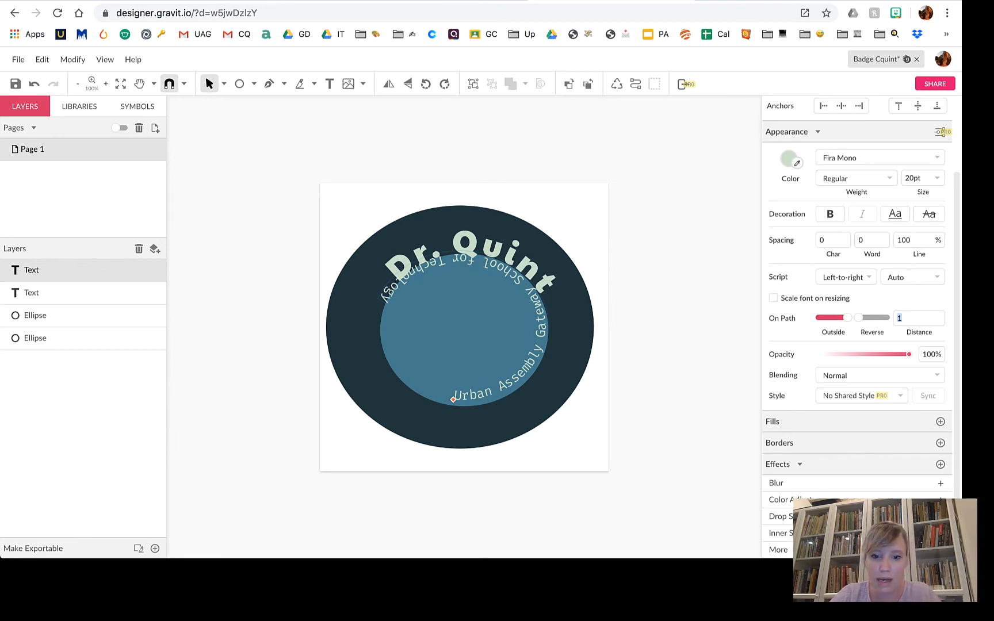
key("super+z")
key("super+z")
key("super+z")
key("super+z")
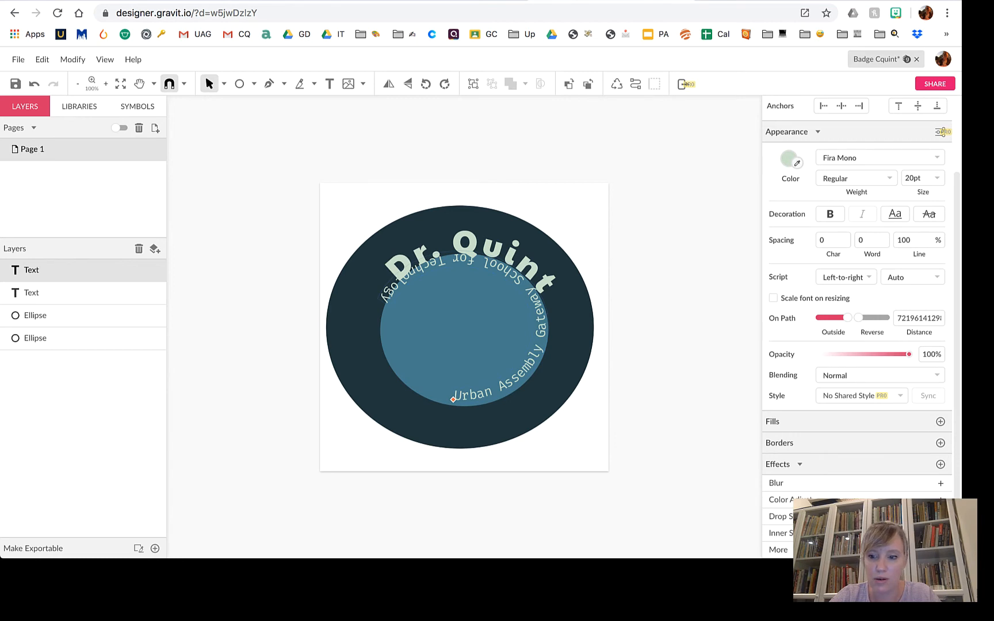
double_click(899, 318)
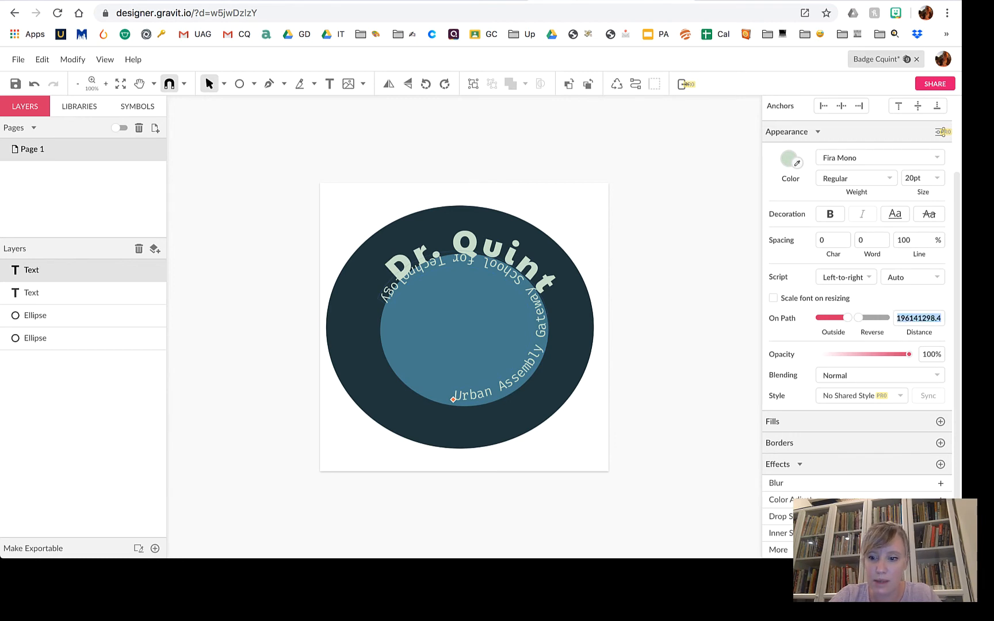
key("BackSpace")
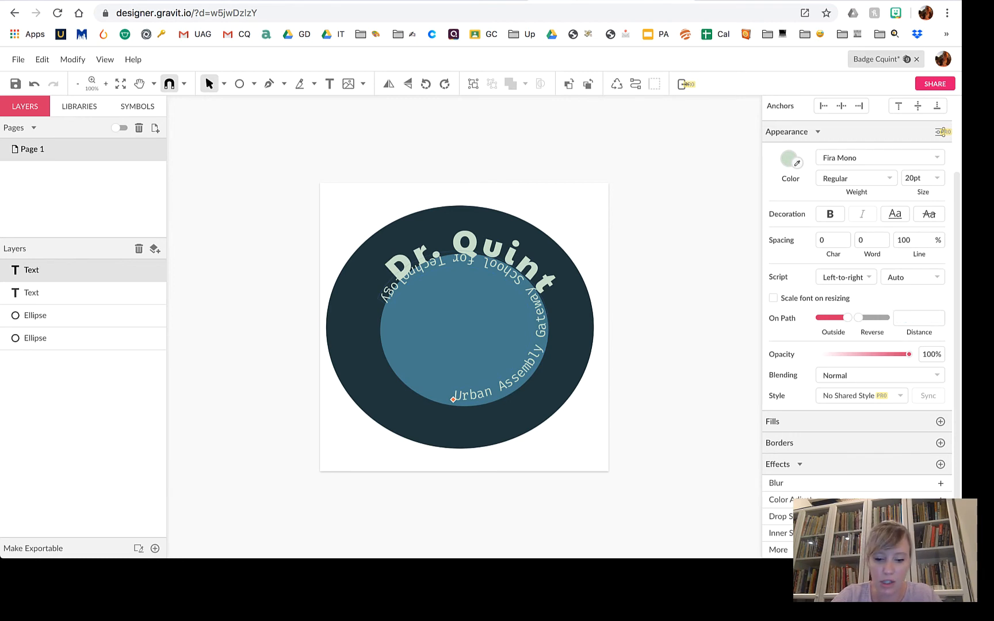
type("0")
key("Return")
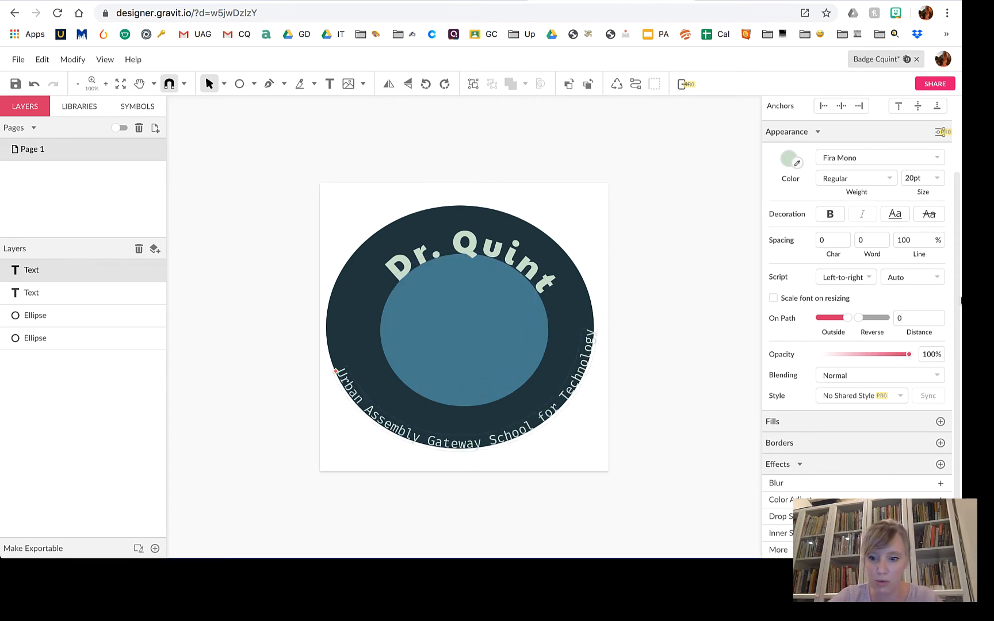
Slide the school name around the ring, setting its path distance to 0.3.
left_click(912, 321)
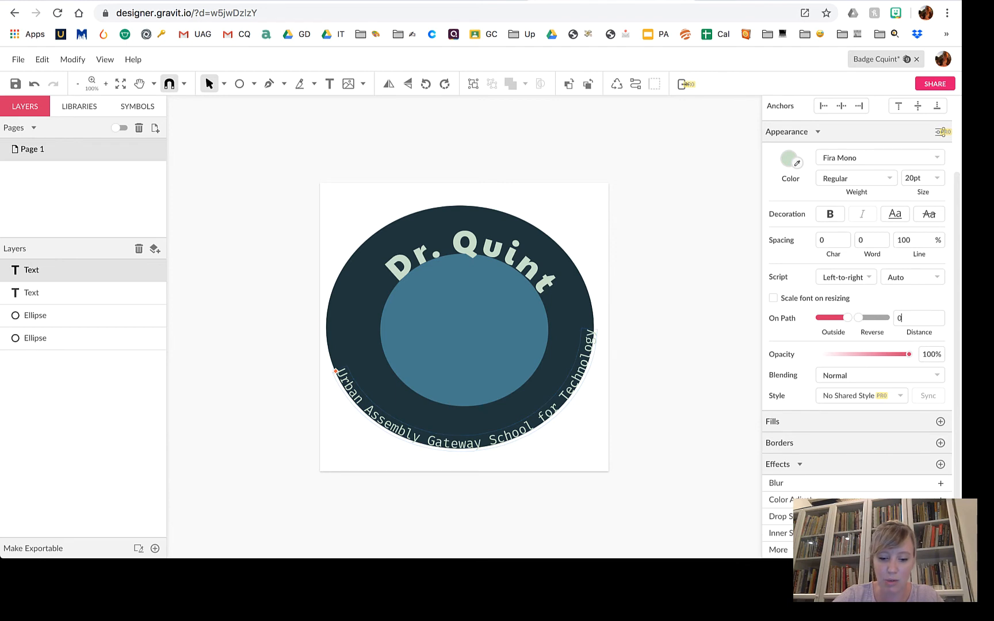
left_click_drag(336, 372, 352, 390)
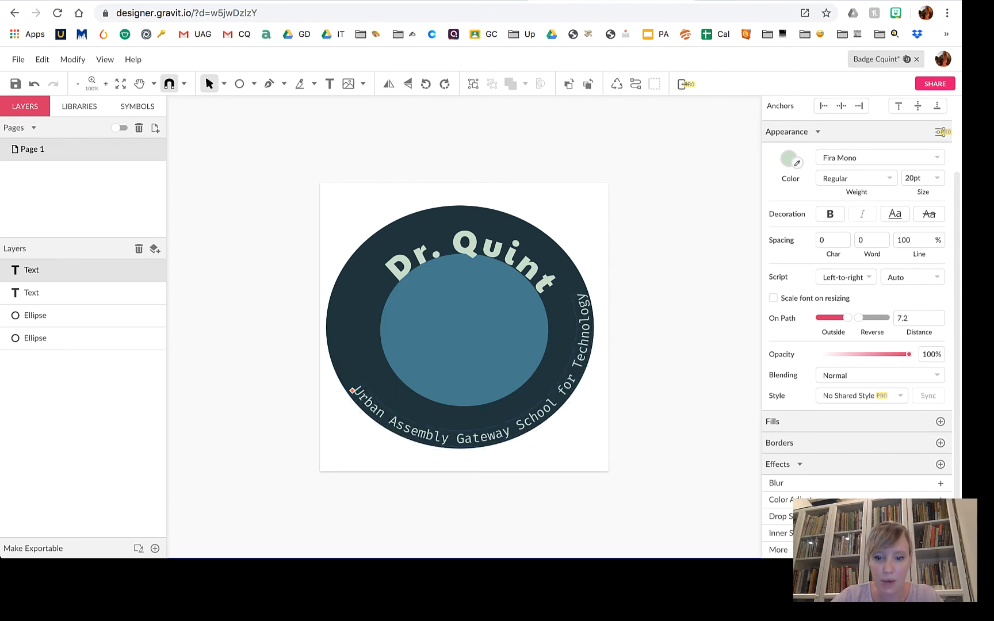
left_click(915, 317)
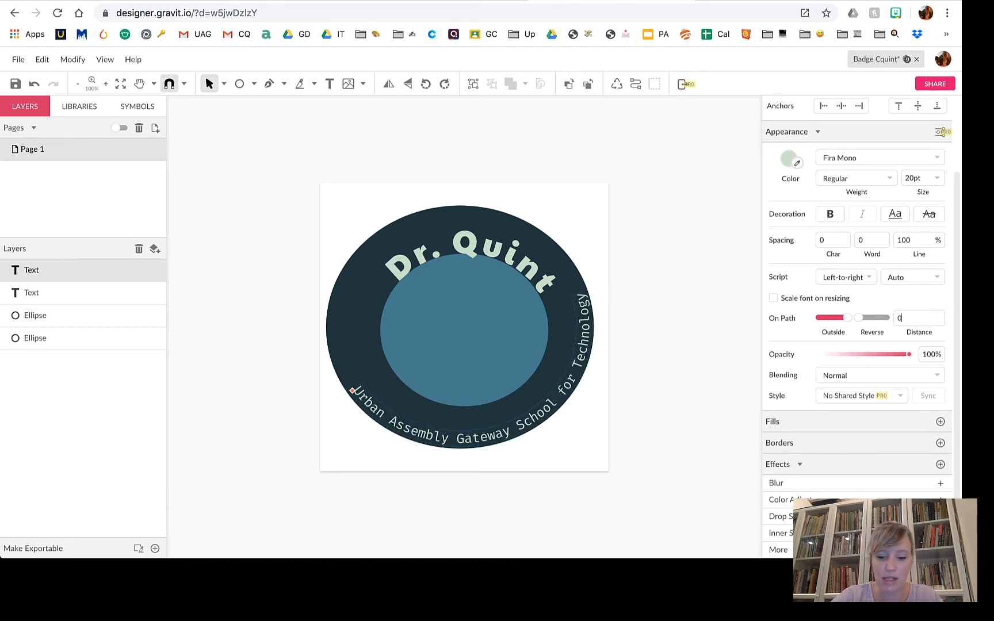
key("Return")
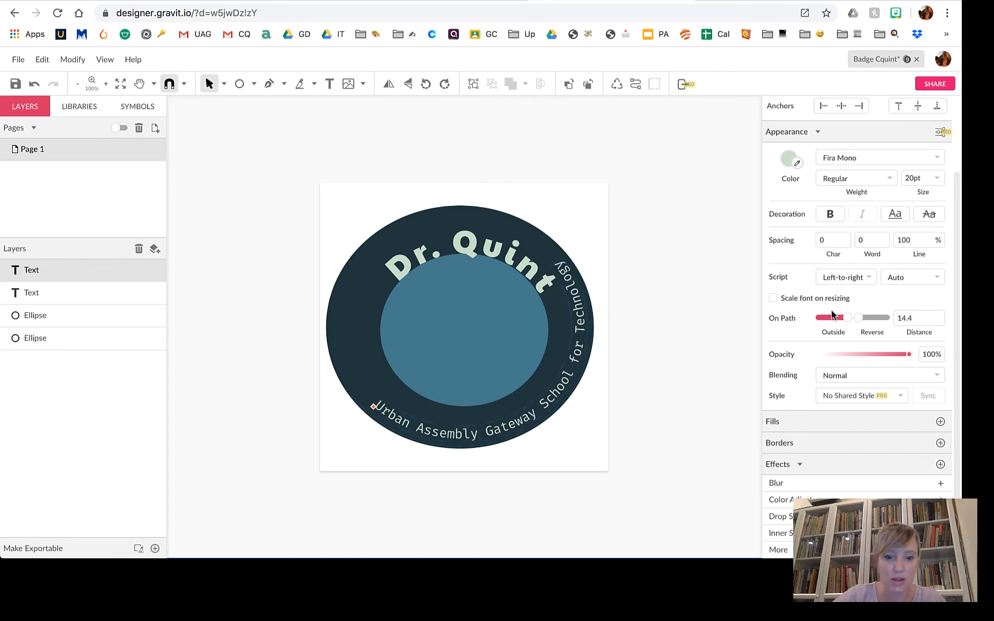
left_click_drag(373, 407, 337, 350)
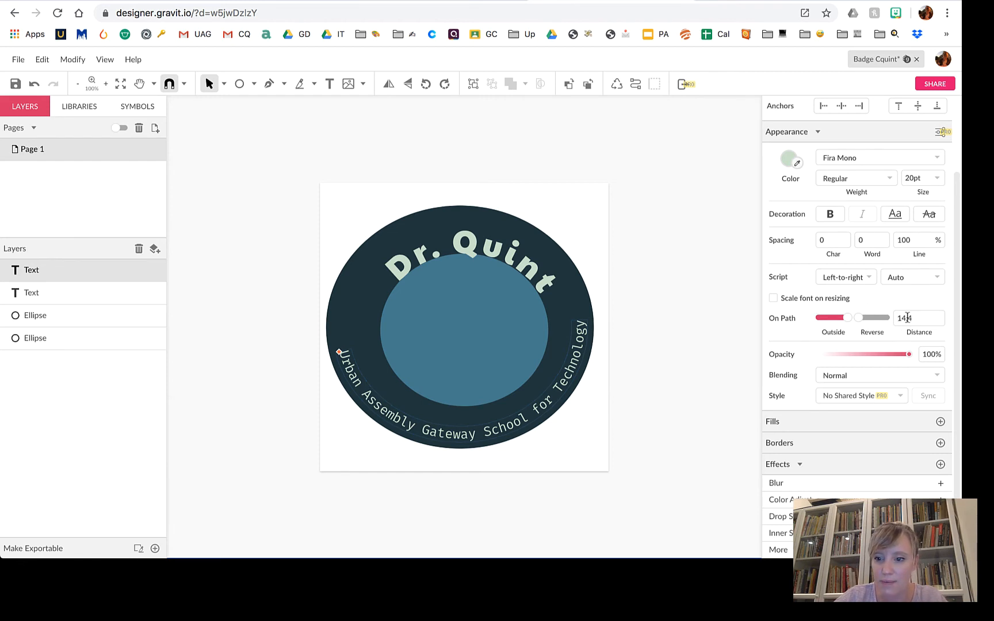
left_click(923, 318)
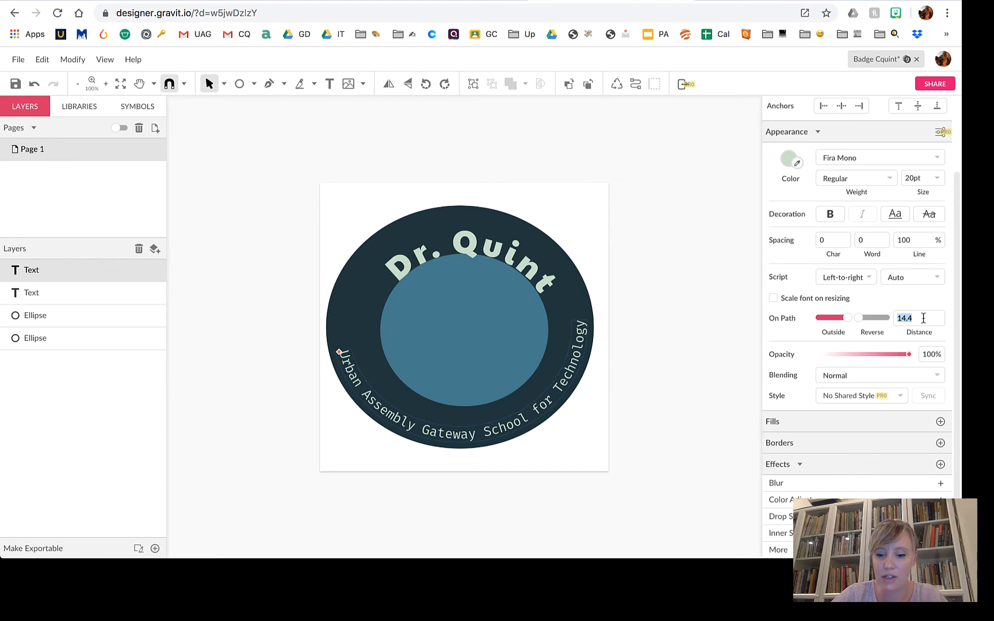
type("0.3")
key("Return")
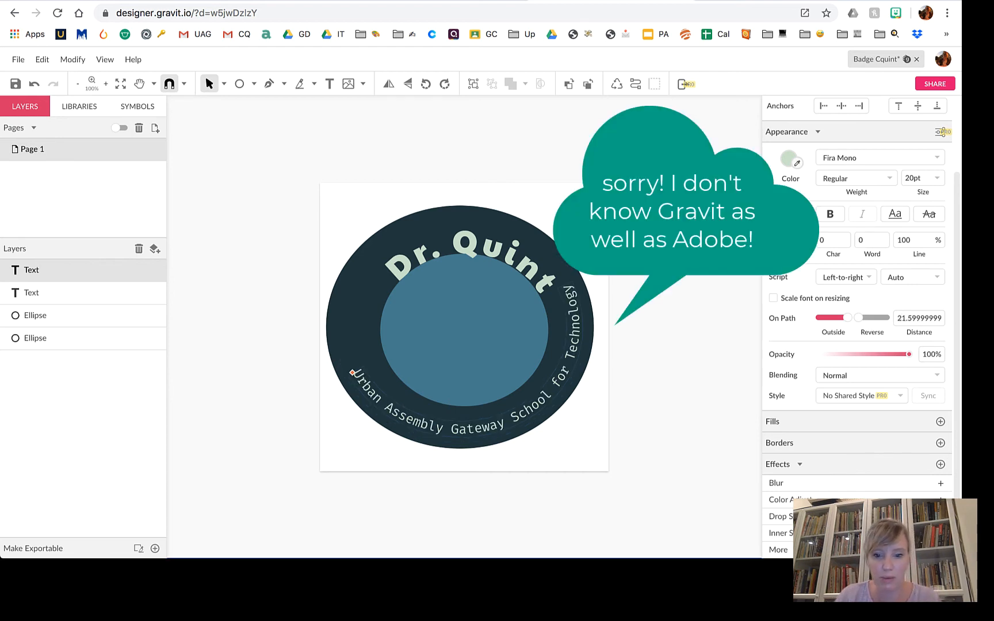
left_click_drag(341, 437, 324, 314)
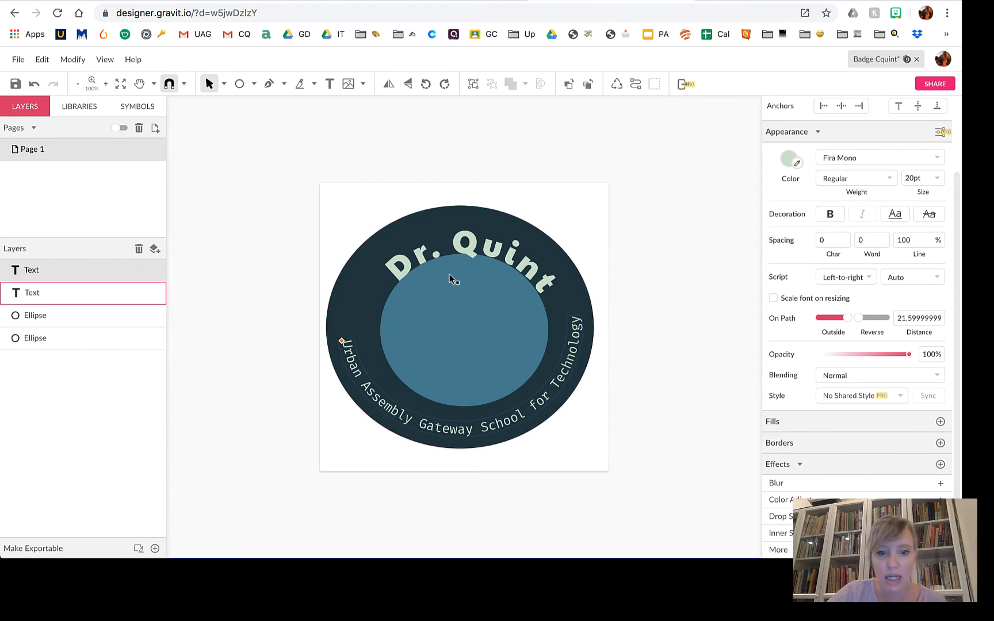
Set the Dr. Quint title's path distance to 0.2 and shift it clockwise.
left_click(470, 248)
left_click(912, 322)
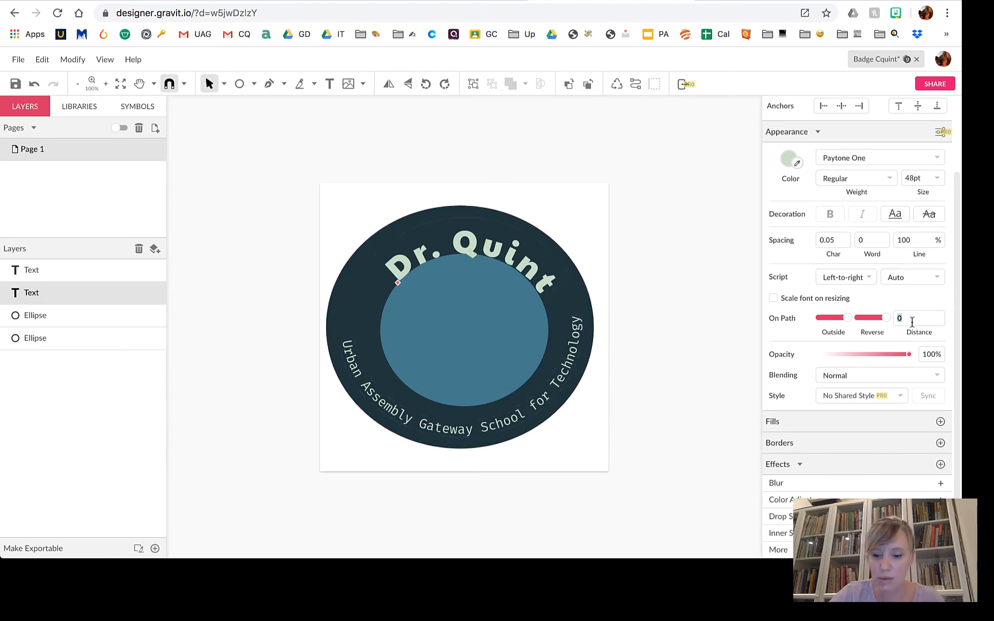
type("0.2")
key("Return")
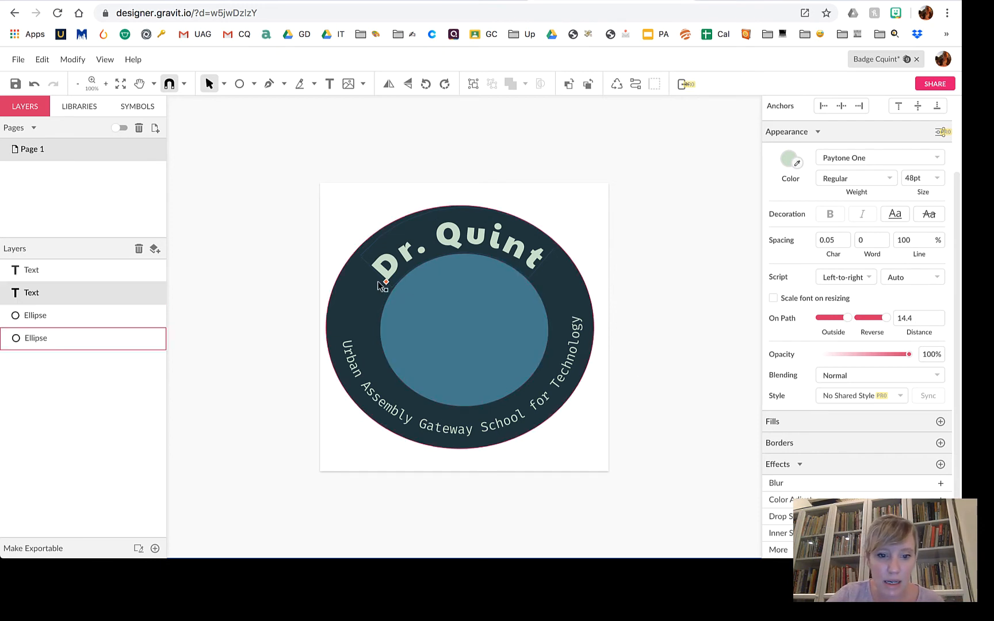
left_click_drag(384, 280, 391, 274)
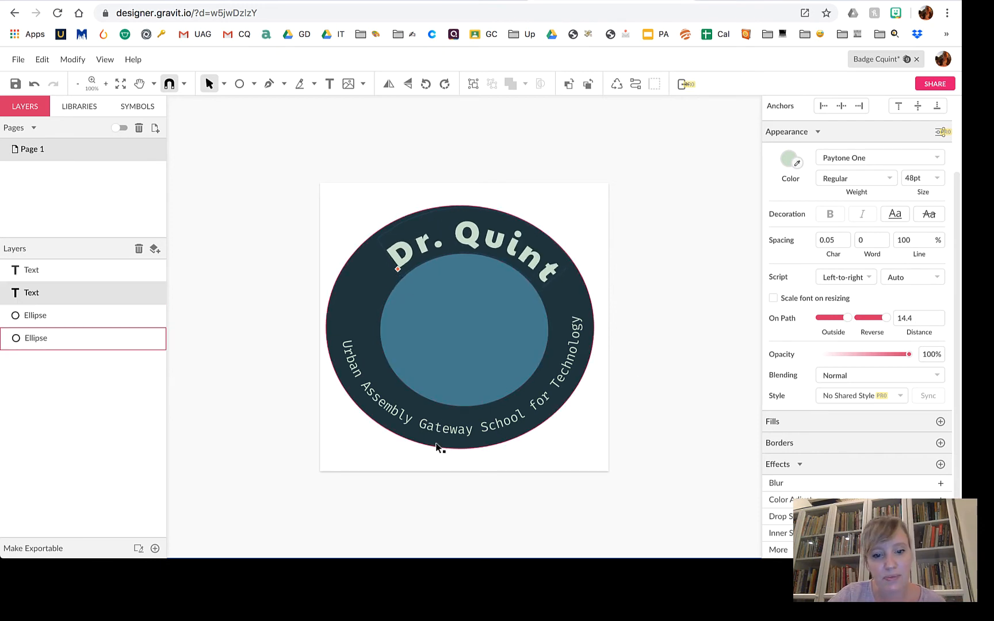
Set the school name's path distance to 14.4 and slide it further down the ring.
left_click(378, 400)
left_click(914, 315)
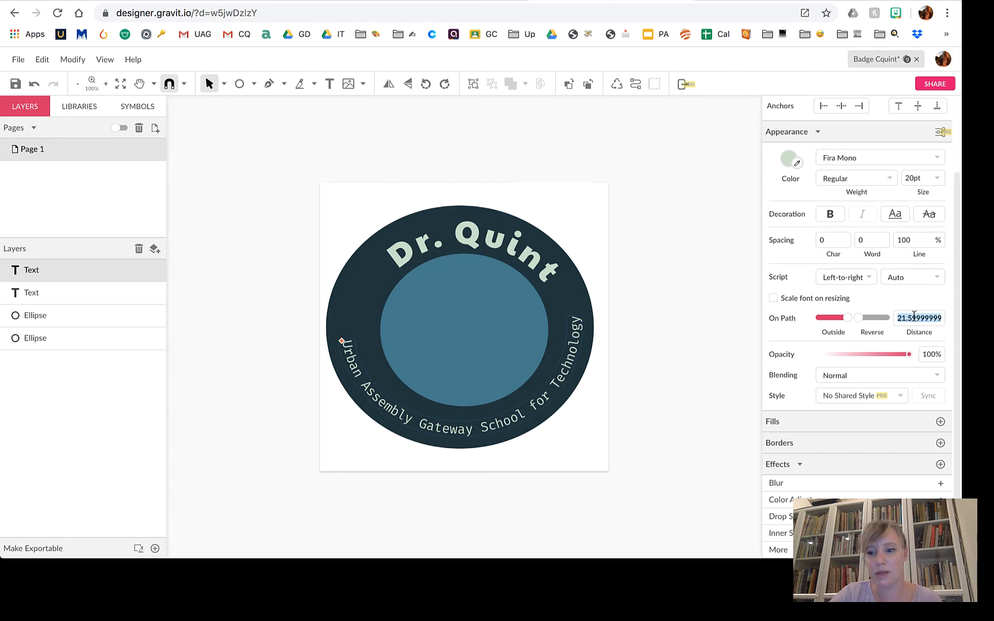
type("14.4")
key("Return")
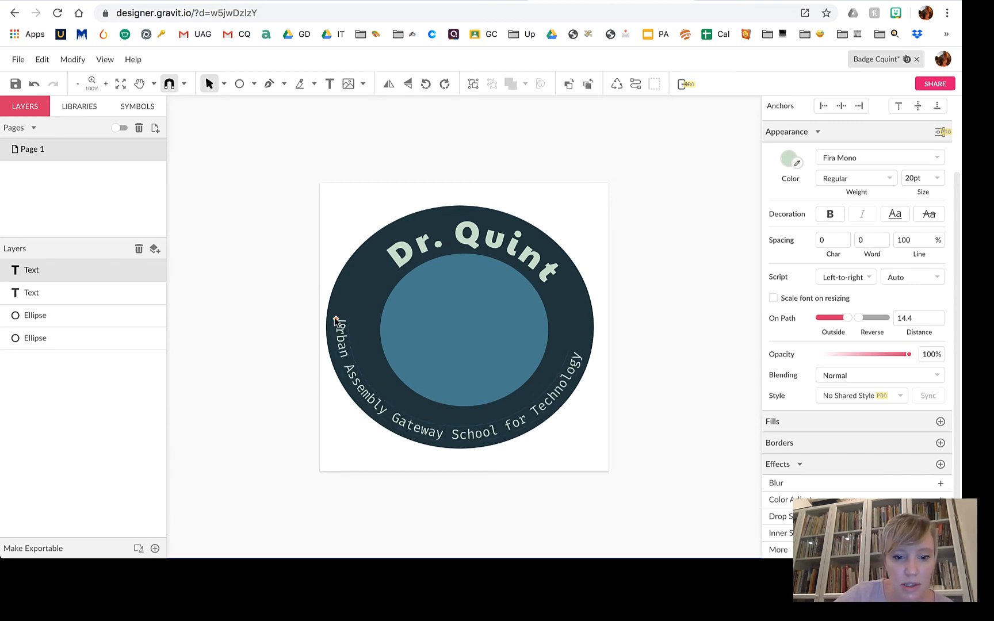
left_click_drag(343, 327, 346, 344)
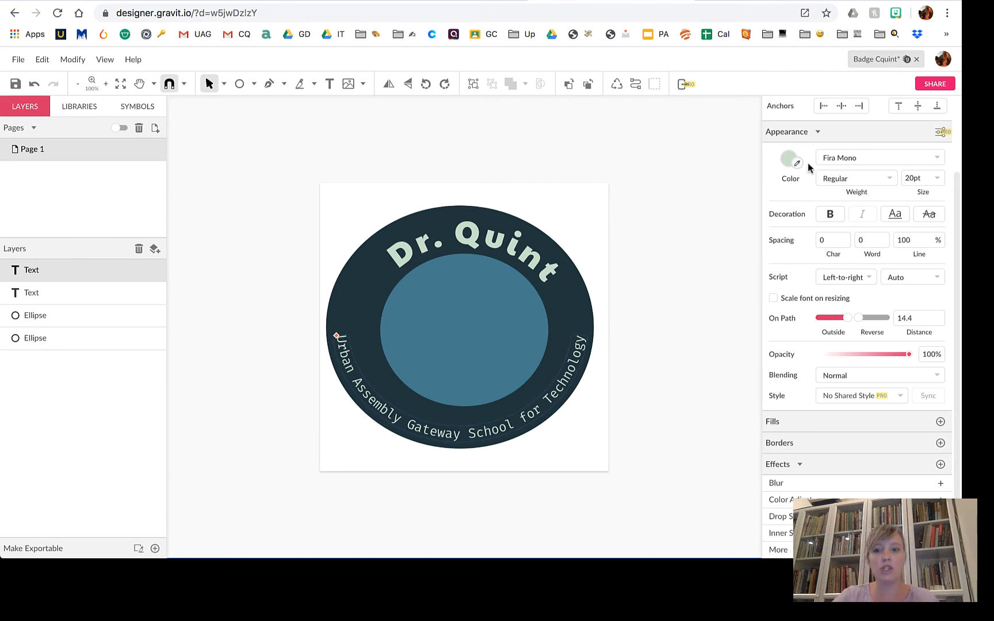
Search Google Images for 'icon for tech' in a new tab.
key("super+t")
type("i")
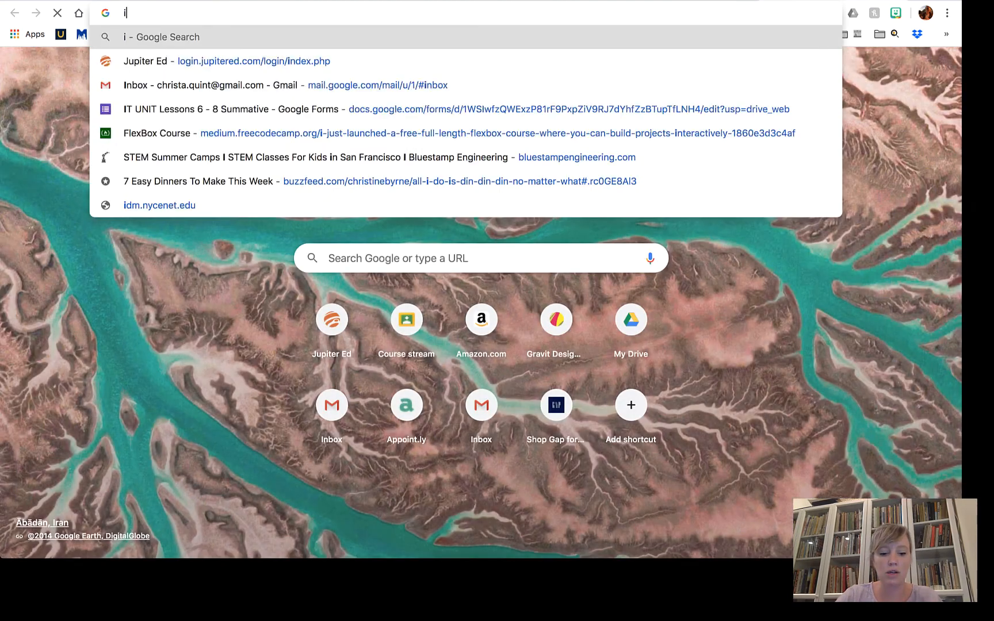
type("con for tech")
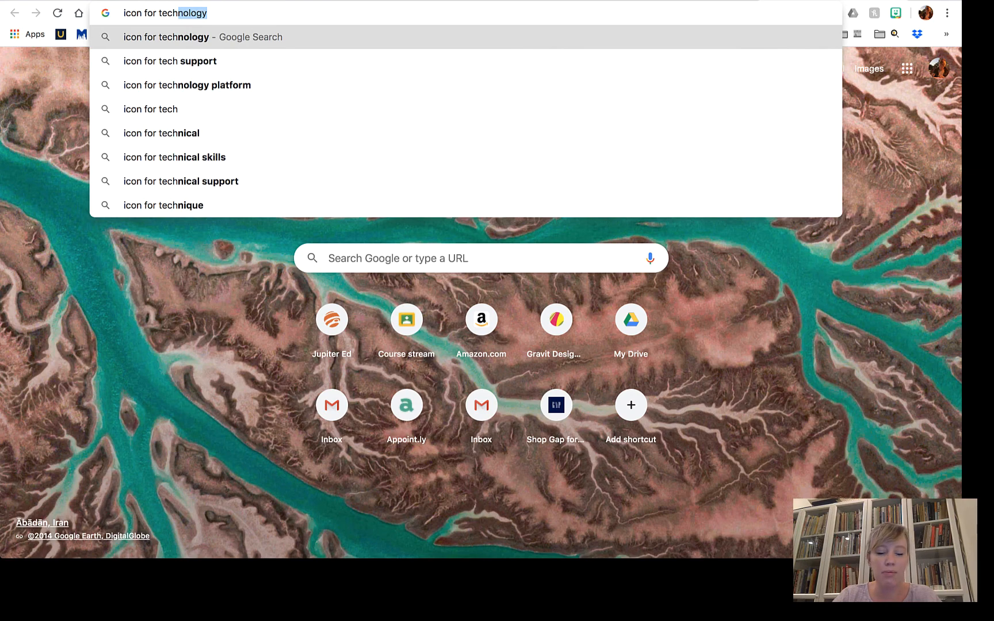
key("Return")
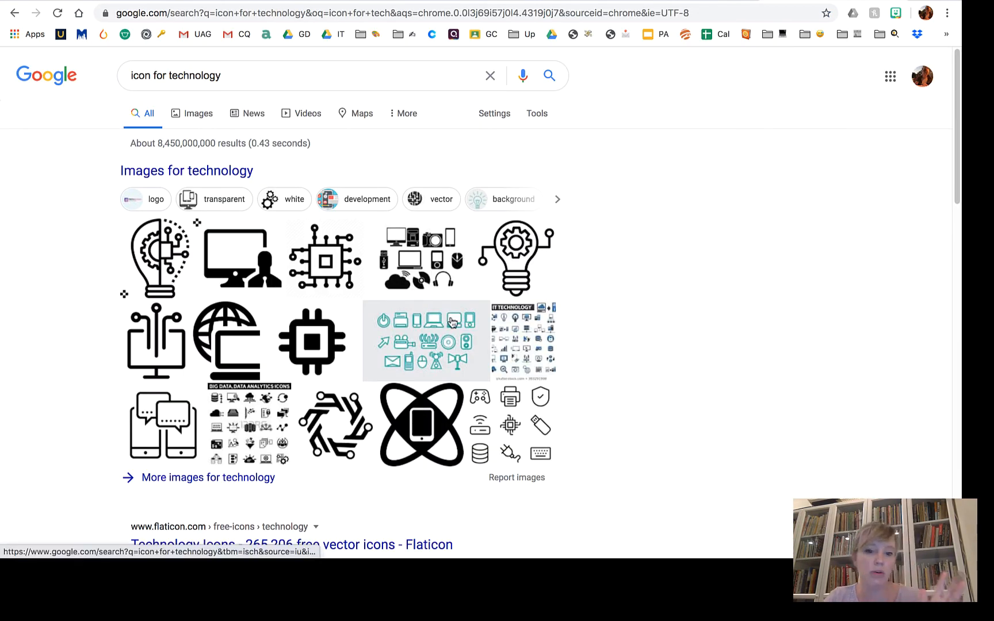
left_click(198, 114)
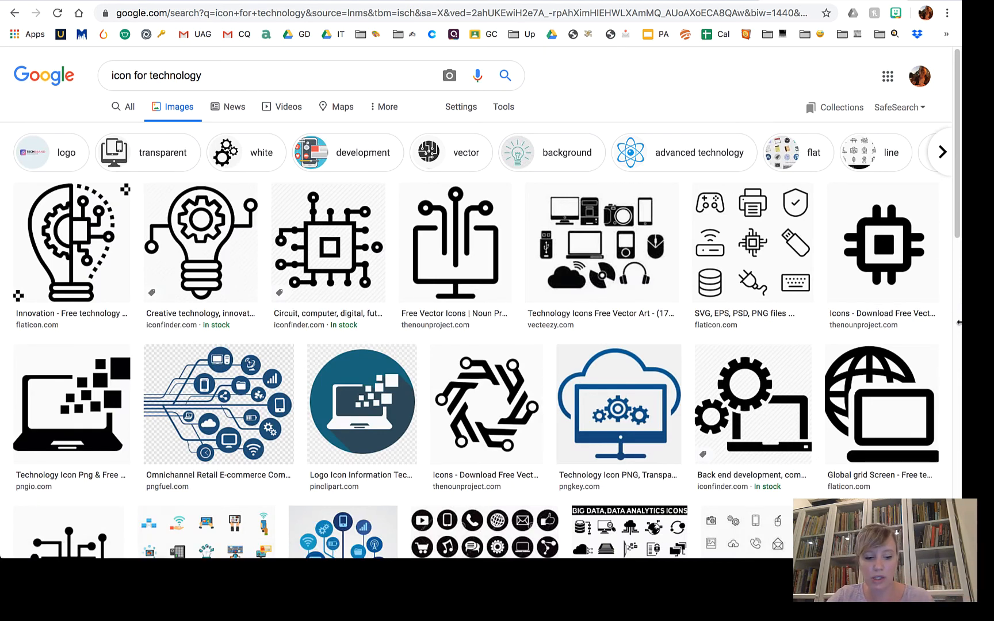
Save the microchip icon image to the Desktop as icon.png.
right_click(875, 228)
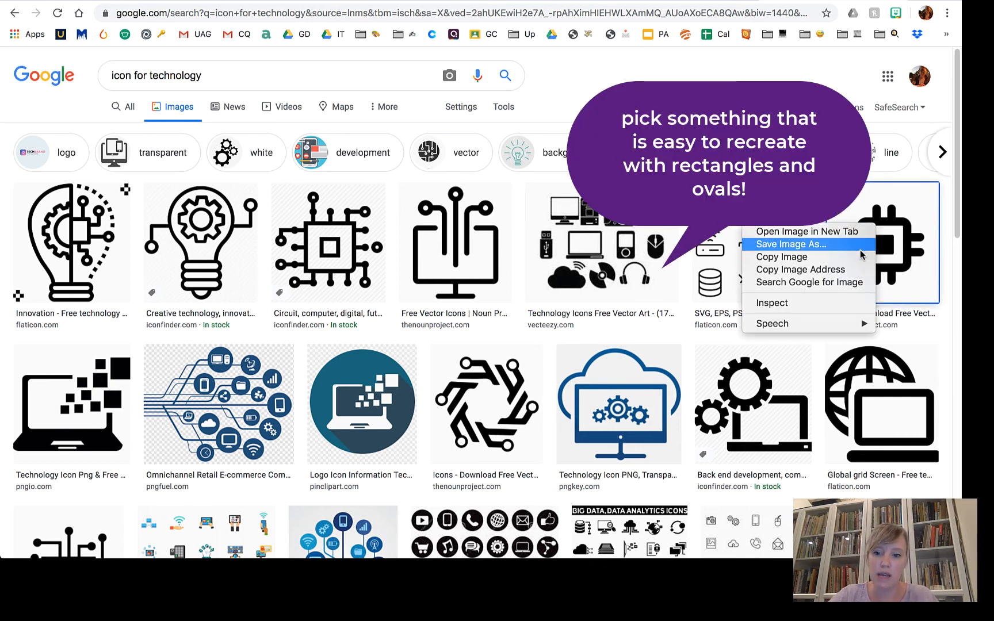
left_click(794, 244)
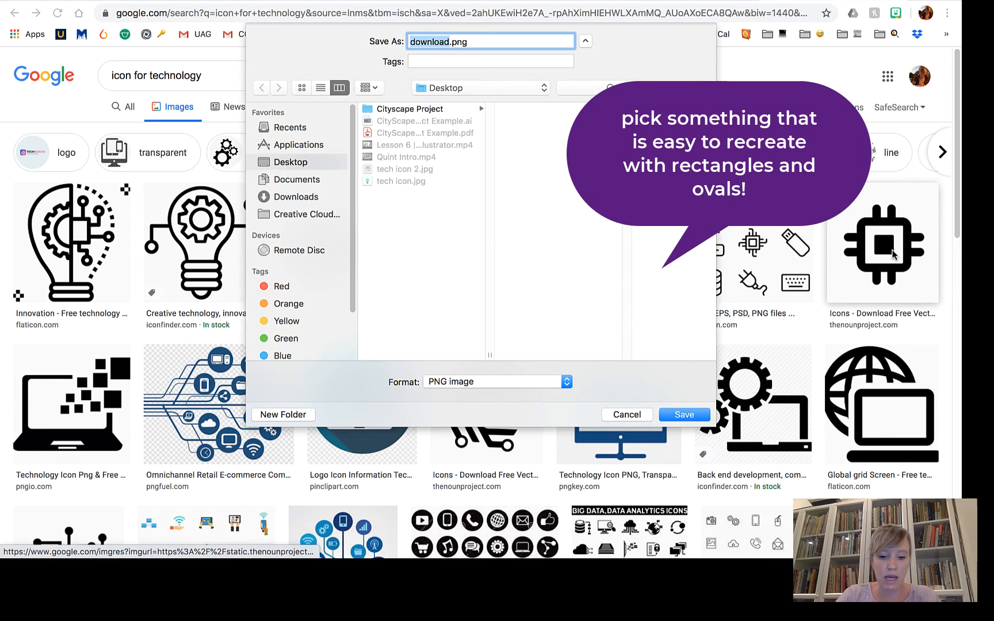
type("tech")
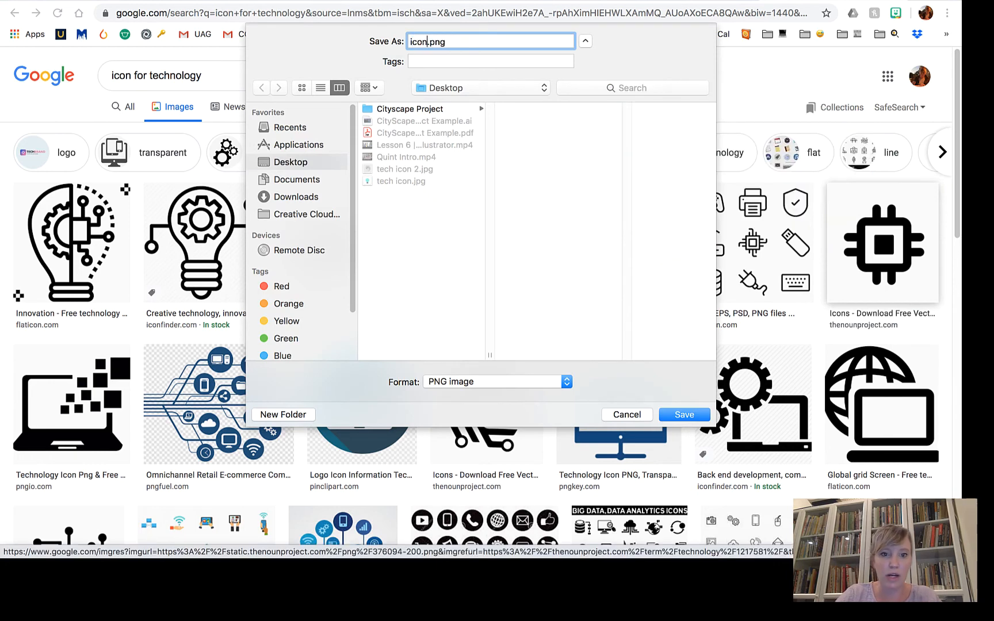
key("Return")
Import icon.png onto the badge canvas.
left_click(551, 2)
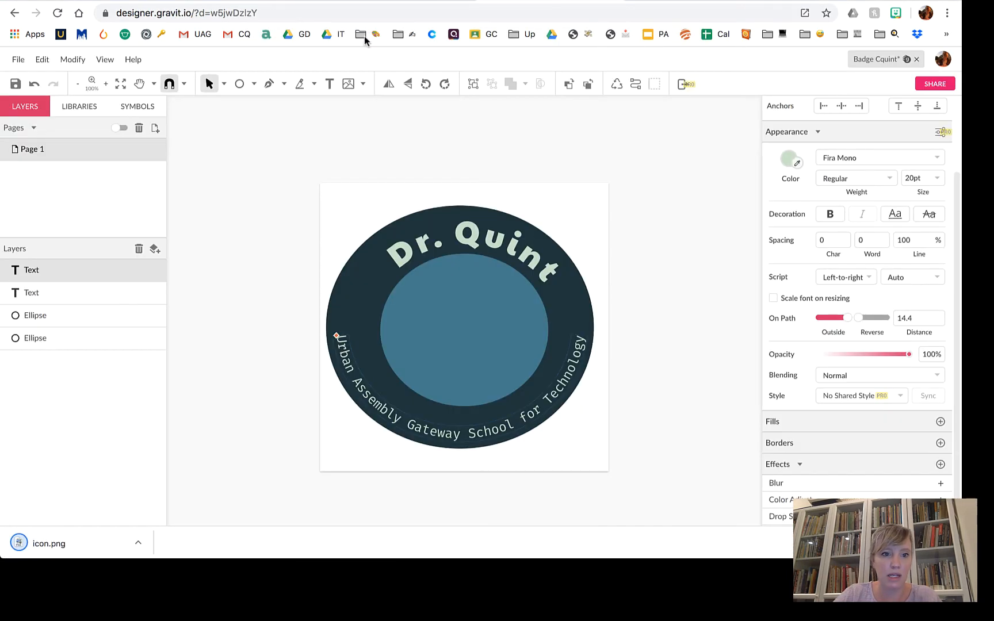
left_click(349, 84)
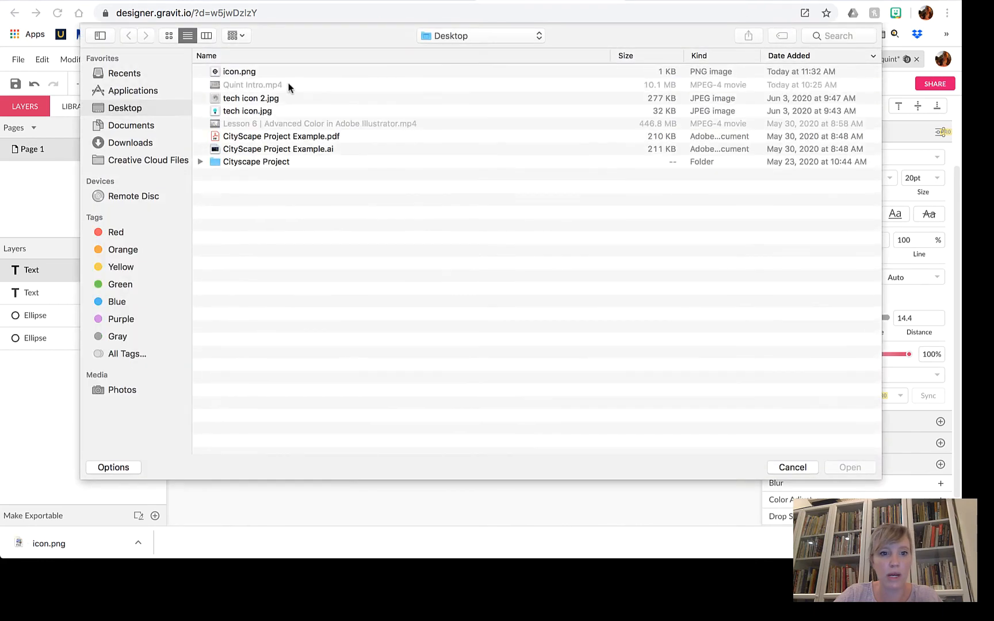
left_click(246, 75)
left_click(852, 469)
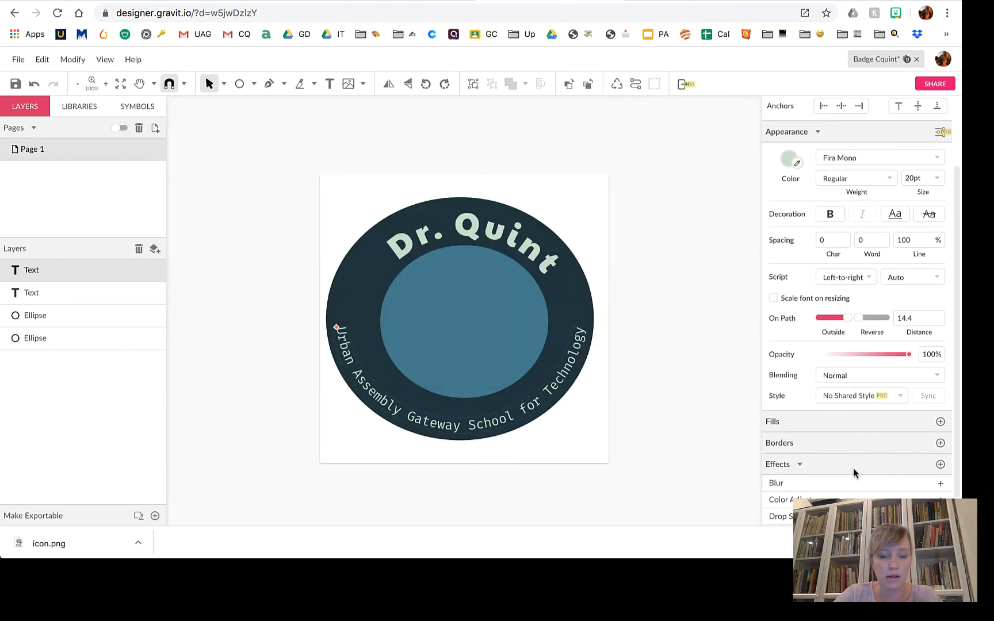
left_click_drag(477, 352, 447, 340)
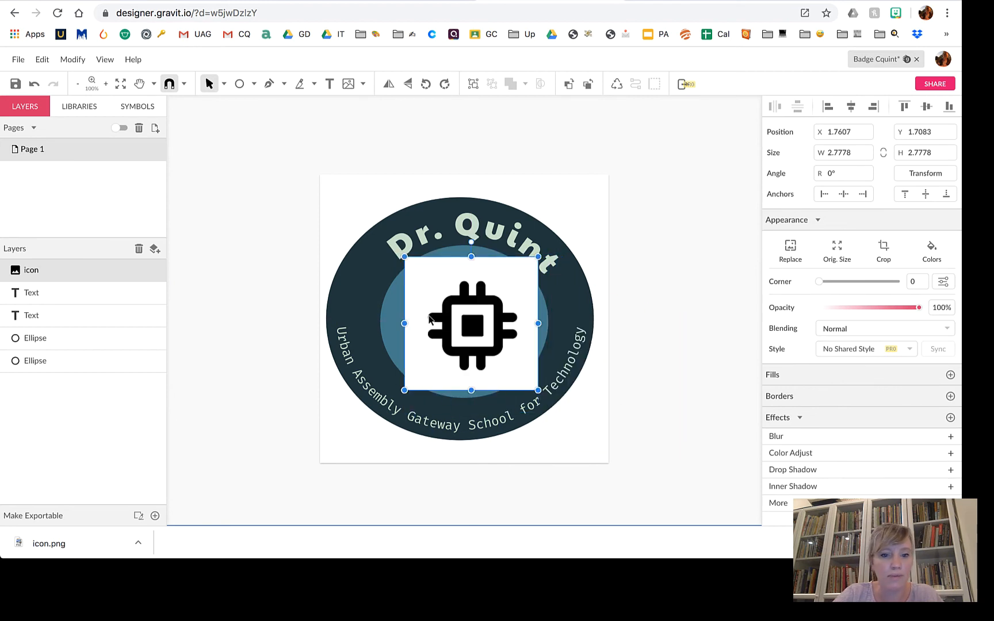
Move the chip icon onto a new Page 2, positioned up and left.
key("Delete")
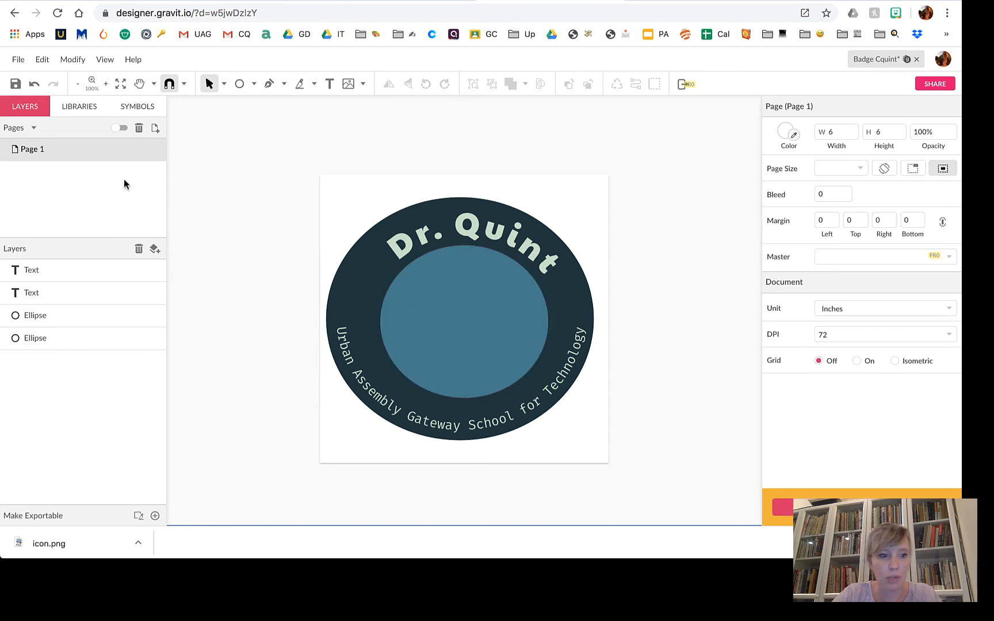
left_click(154, 129)
key("ctrl+v")
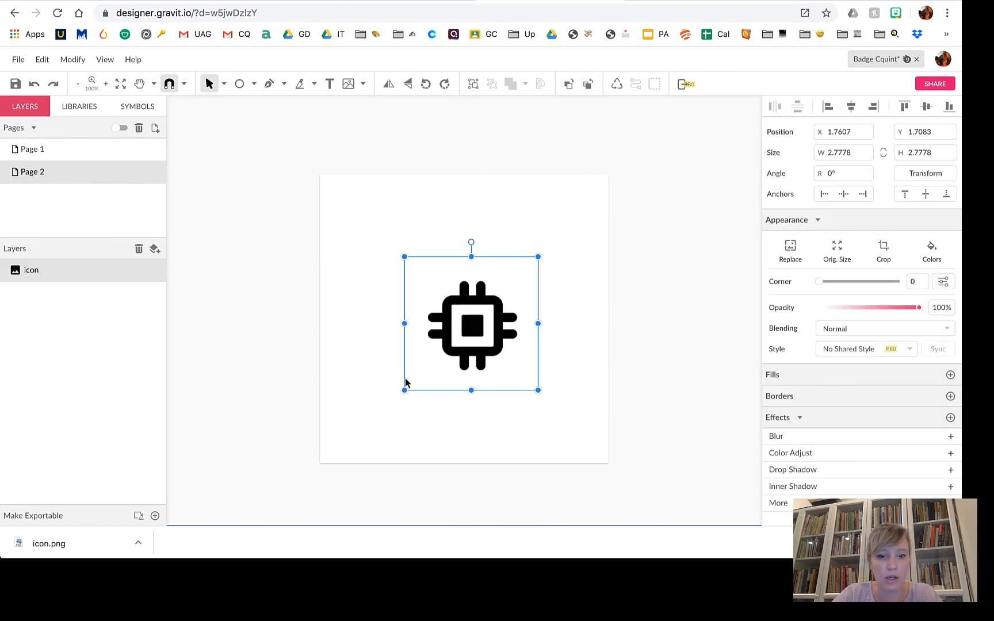
left_click_drag(442, 340, 437, 296)
Draw a rectangle with rounded corners over the chip's centre.
left_click(253, 84)
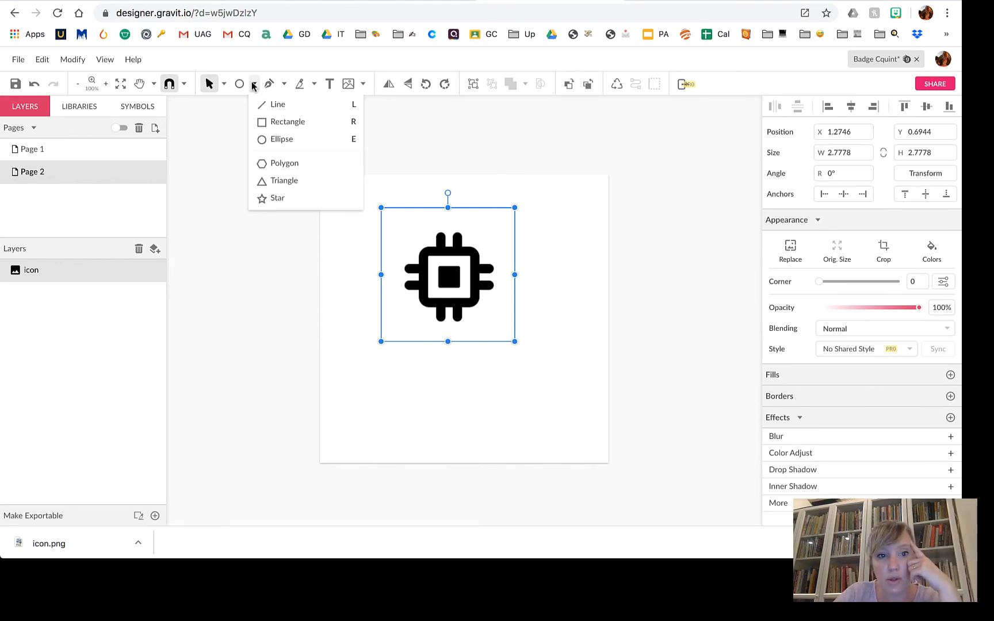
left_click(276, 122)
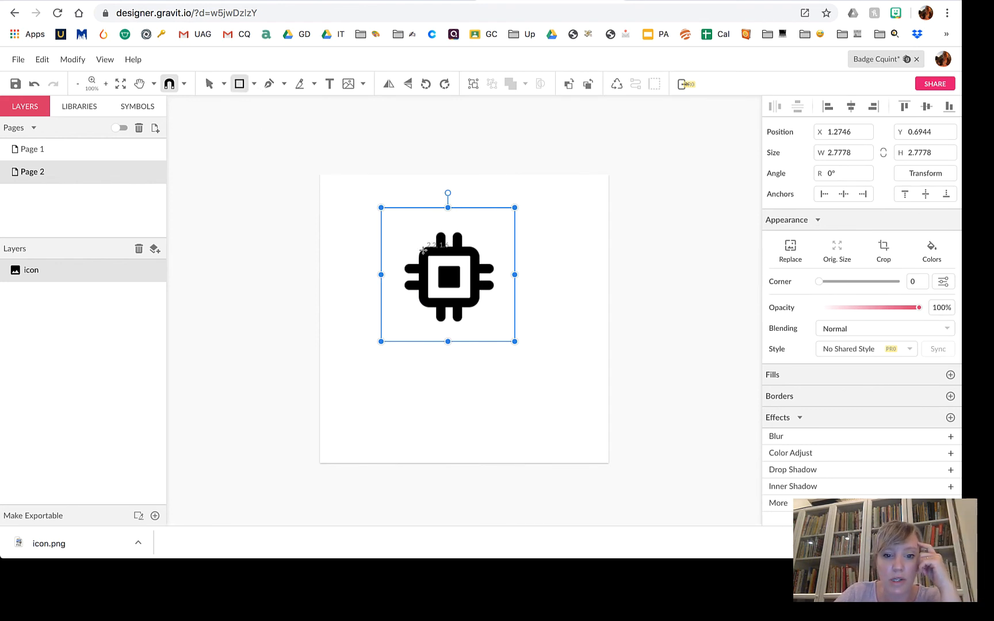
left_click_drag(420, 250, 468, 295)
left_click(821, 248)
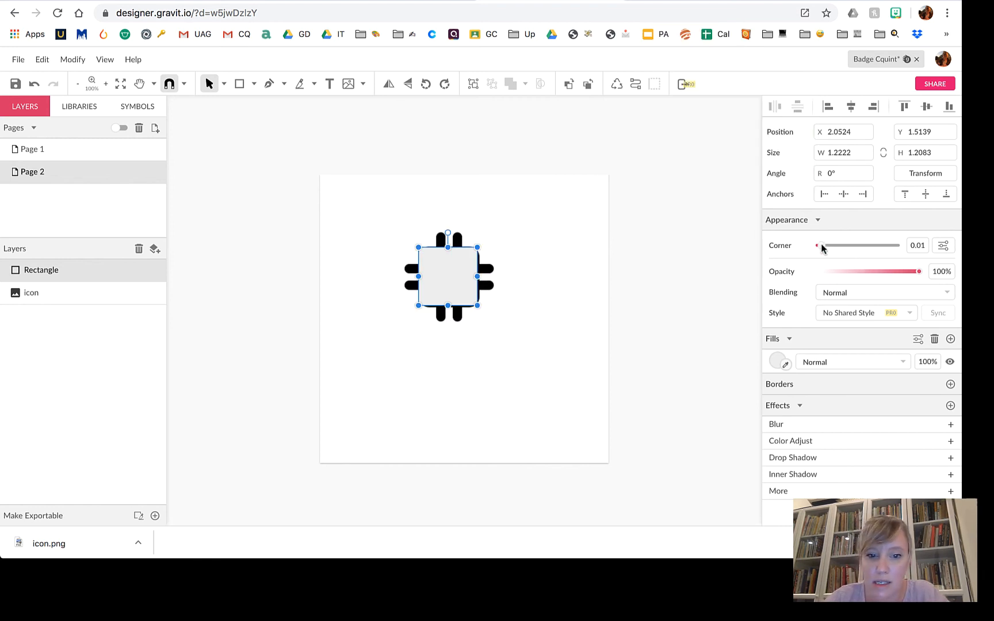
key("Right")
key("Right")
key("Right")
key("Left")
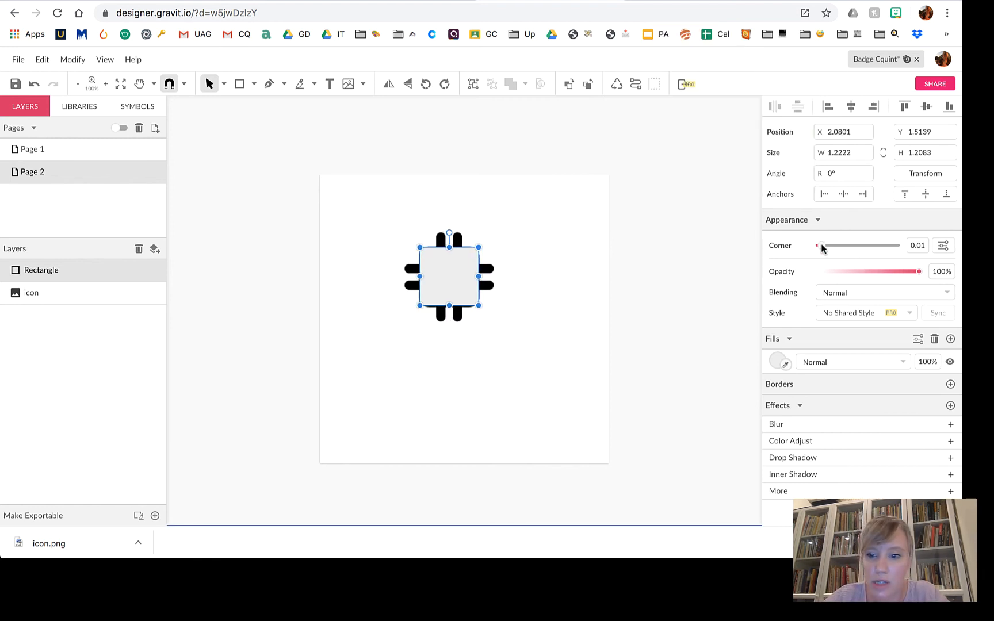
left_click_drag(822, 247, 846, 251)
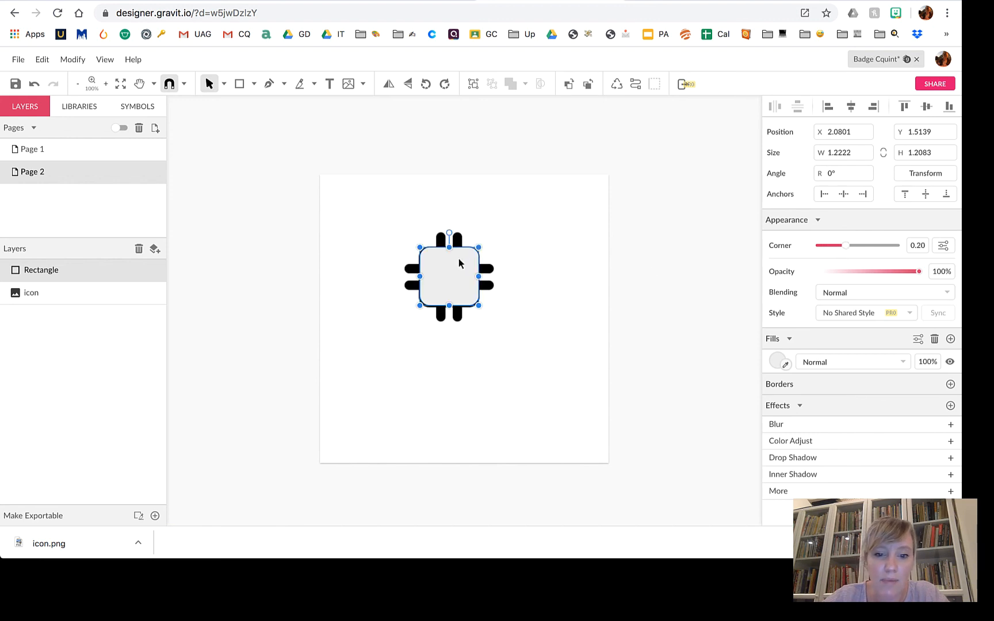
Duplicate the rounded rectangle, shrink the copy inside it, and fill it white.
left_click(509, 246)
left_click(451, 268)
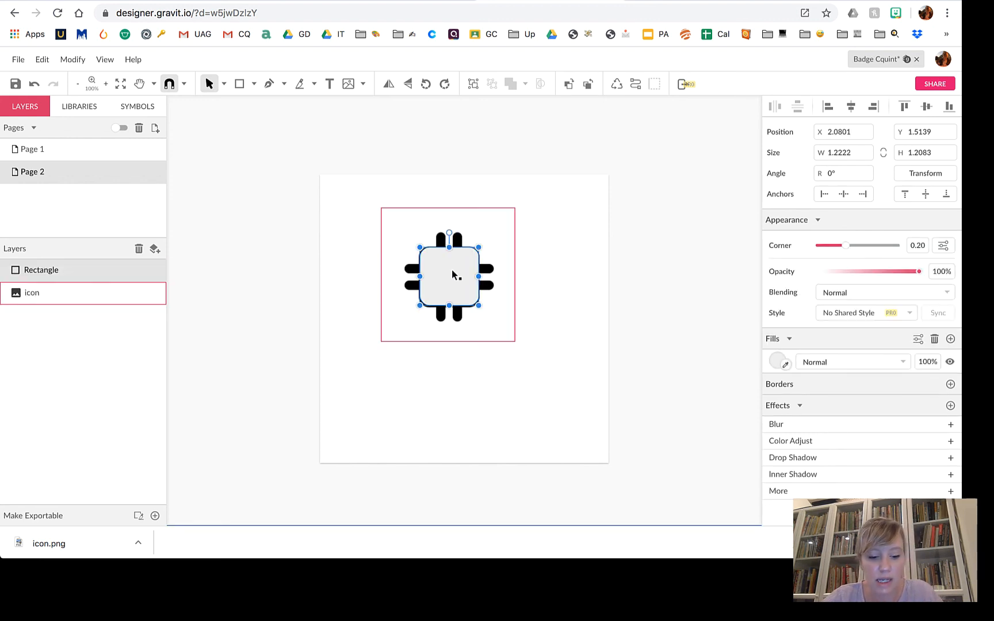
key("super+d")
left_click_drag(479, 305, 460, 290)
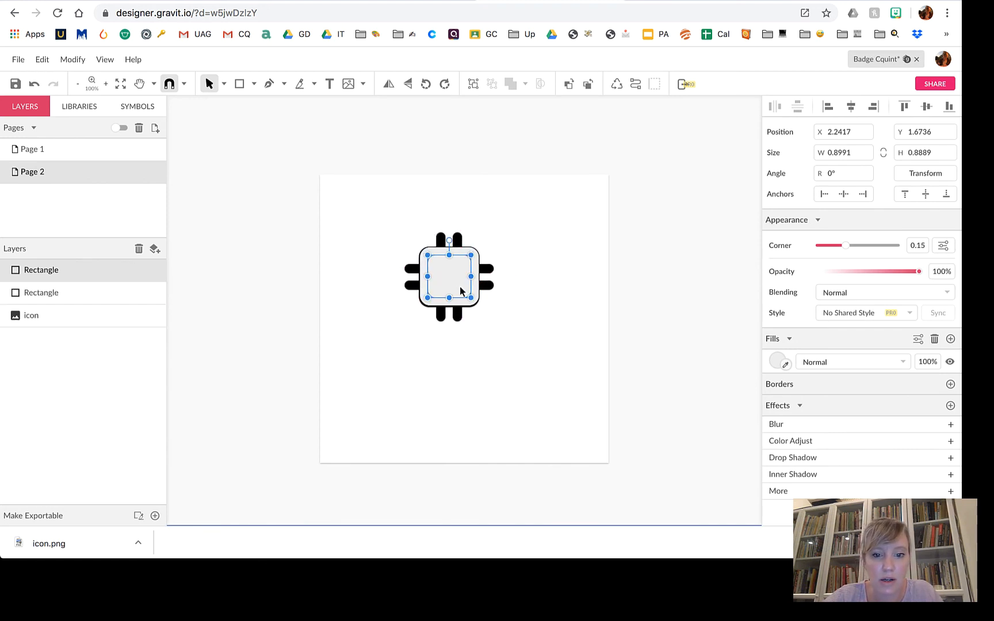
left_click(776, 362)
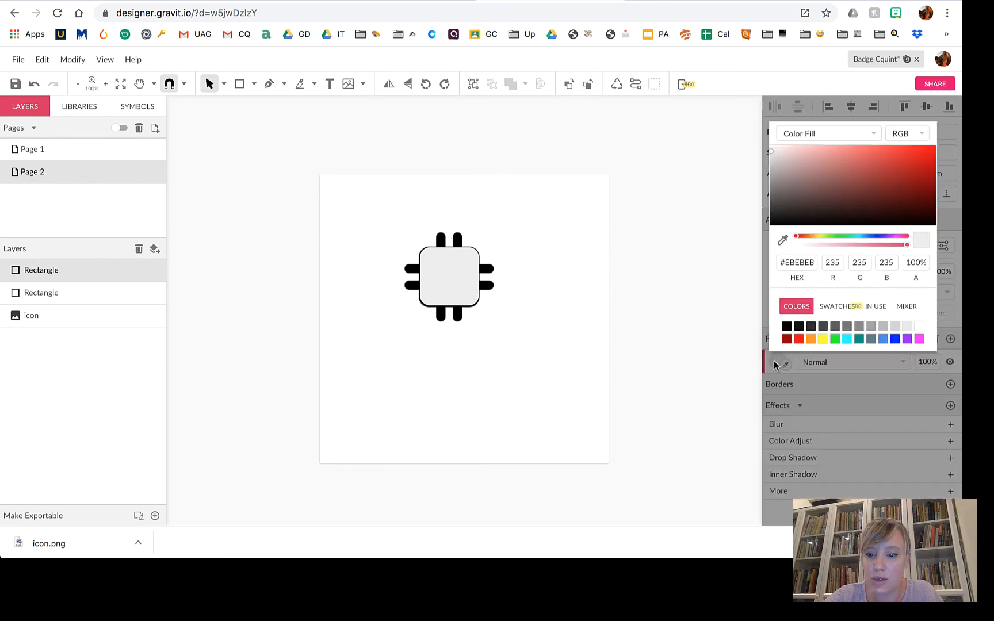
left_click(919, 326)
left_click(475, 256)
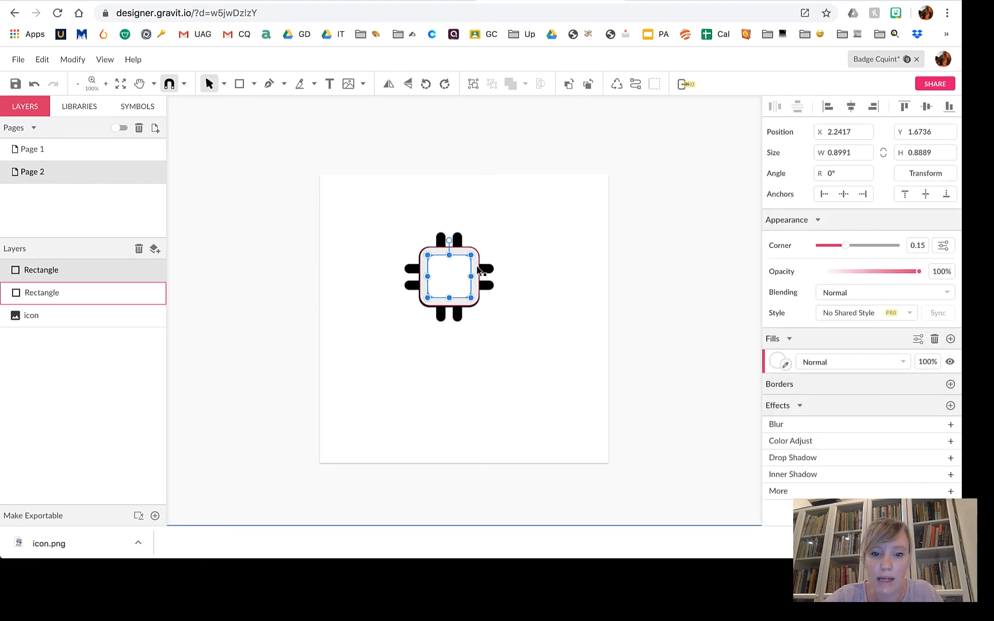
Fill the outer rounded rectangle black.
left_click(478, 270)
left_click(776, 362)
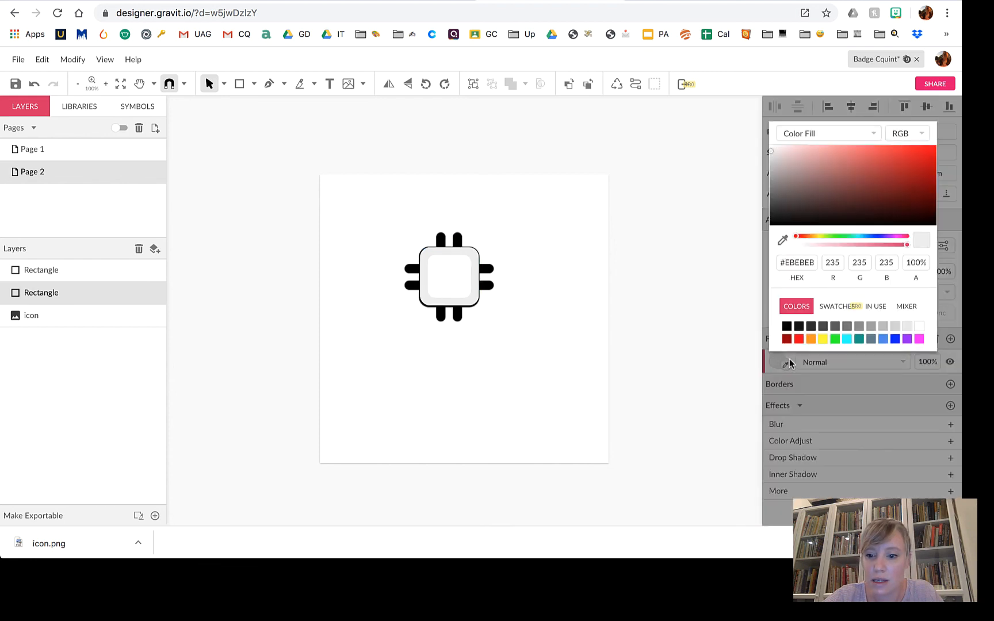
left_click(786, 327)
left_click(613, 338)
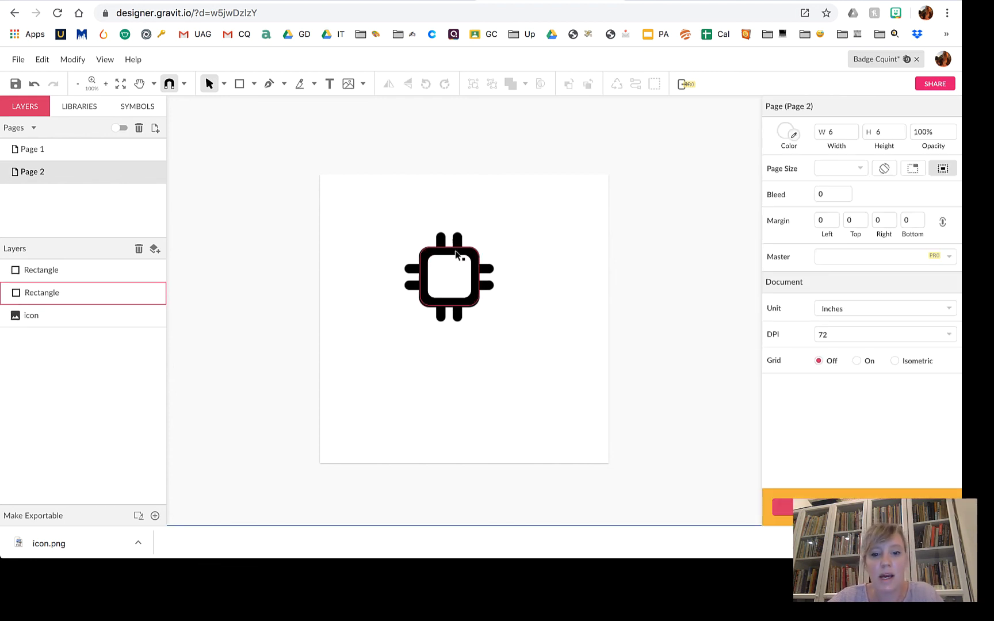
Draw a narrow black pin rectangle at the top with corner rounding 0.04.
left_click(488, 238)
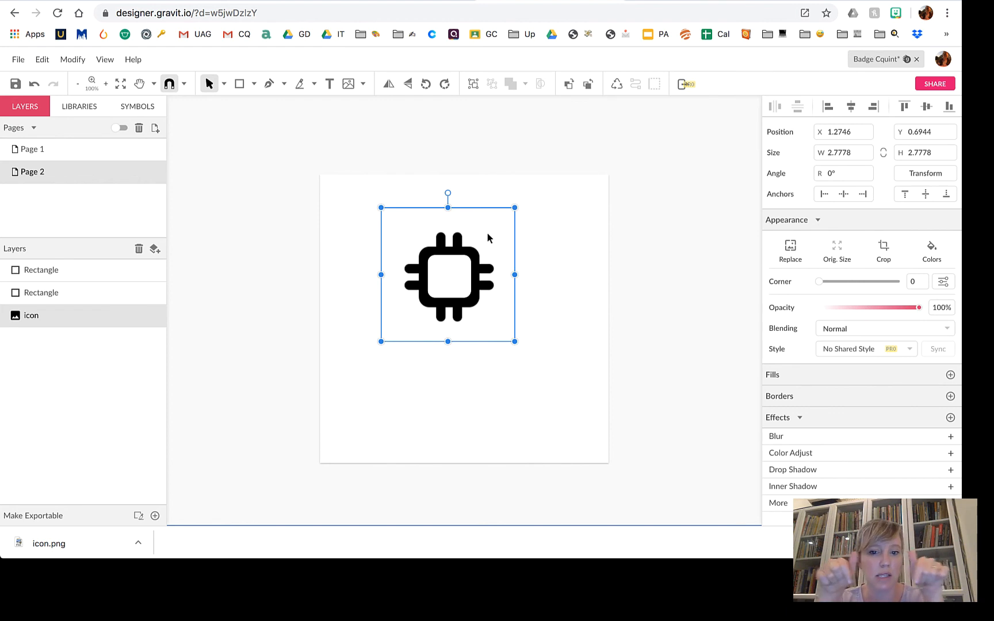
left_click(533, 266)
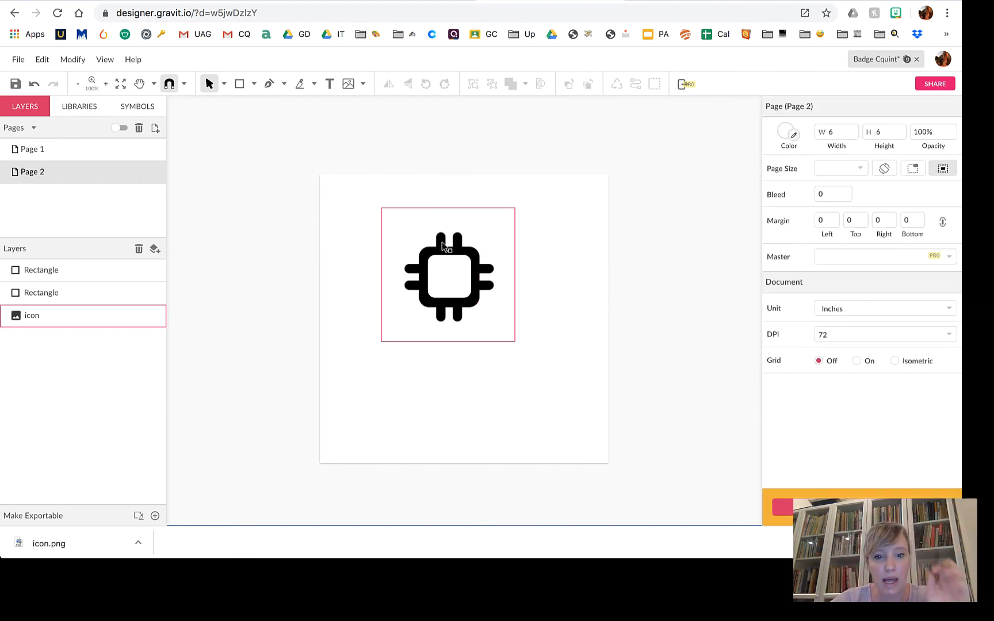
left_click(254, 84)
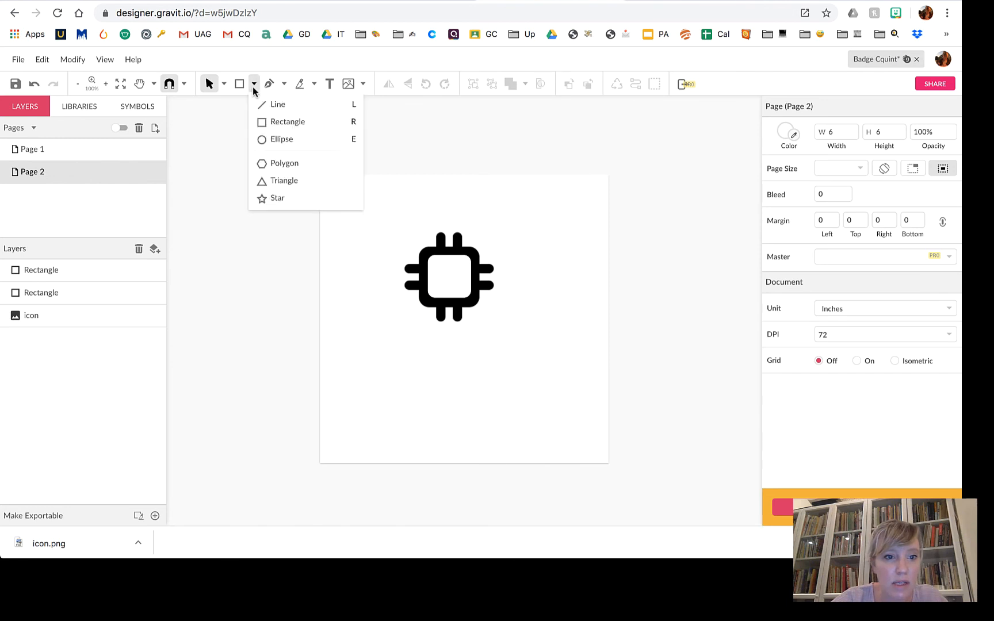
left_click(270, 122)
left_click_drag(438, 234, 444, 257)
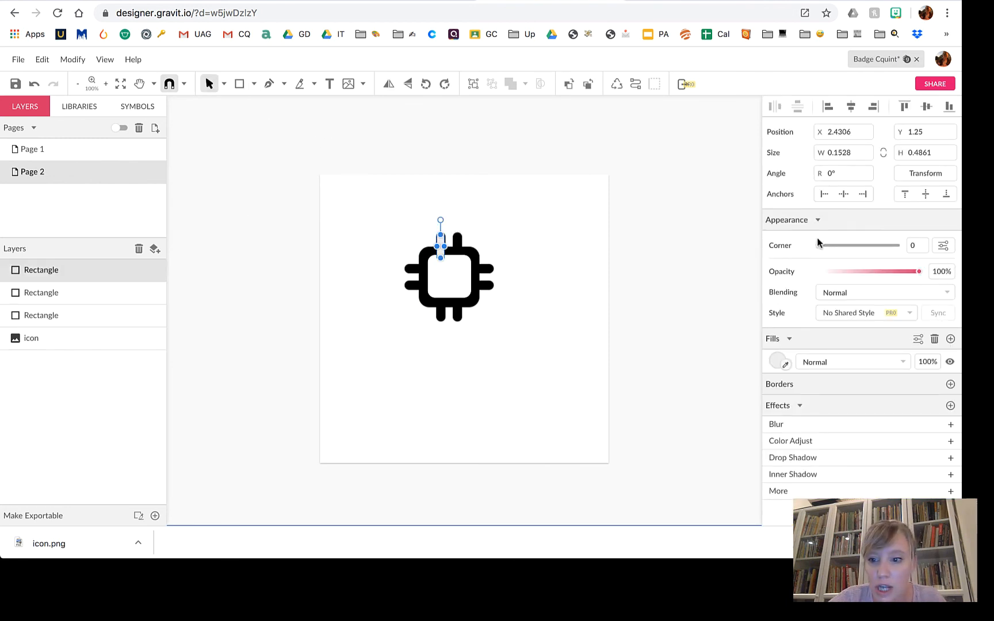
left_click_drag(819, 245, 819, 245)
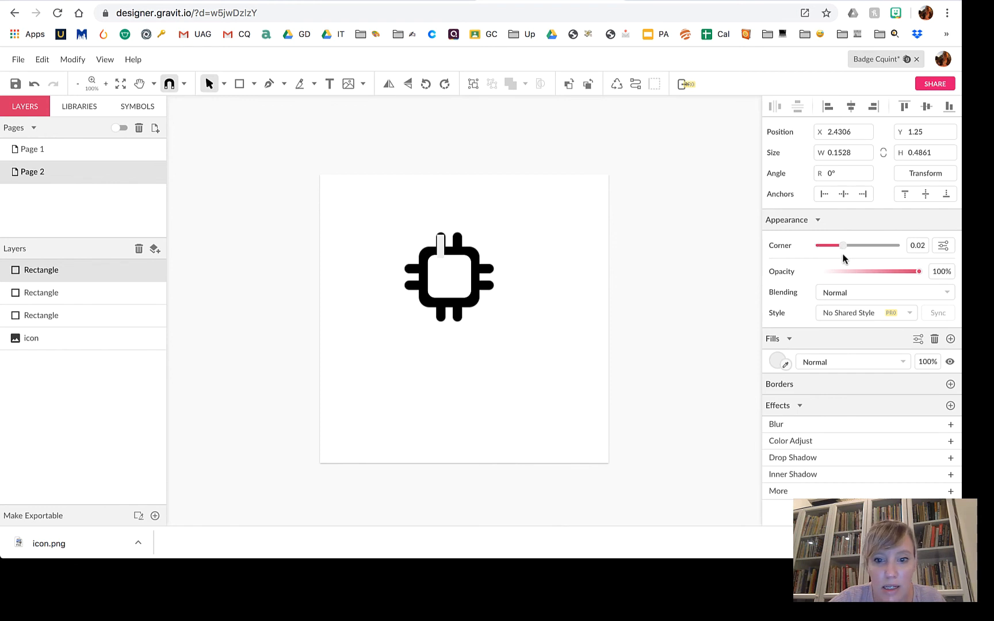
left_click_drag(869, 256, 870, 256)
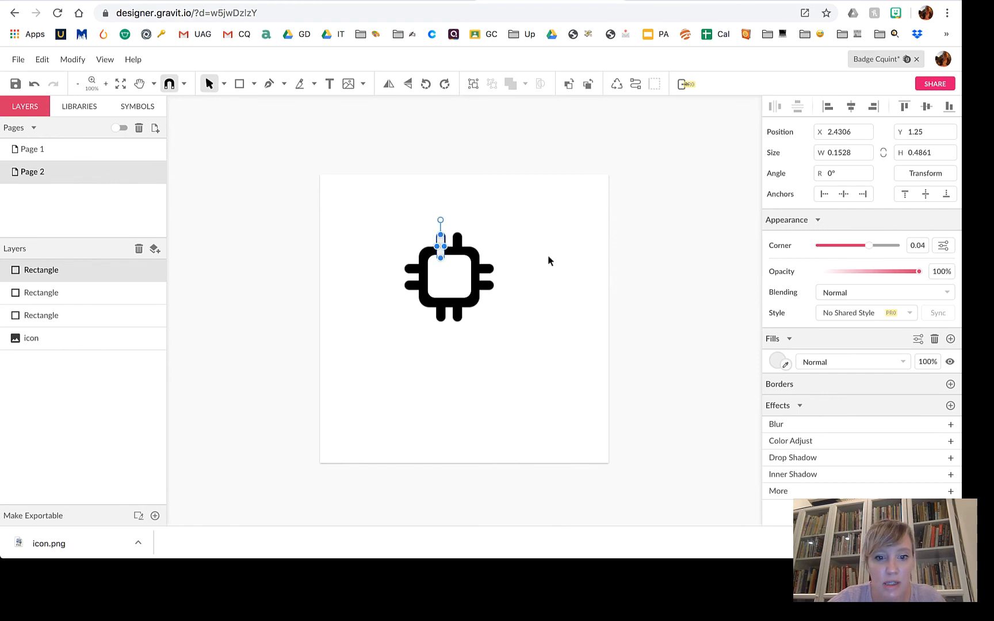
left_click_drag(444, 246, 442, 249)
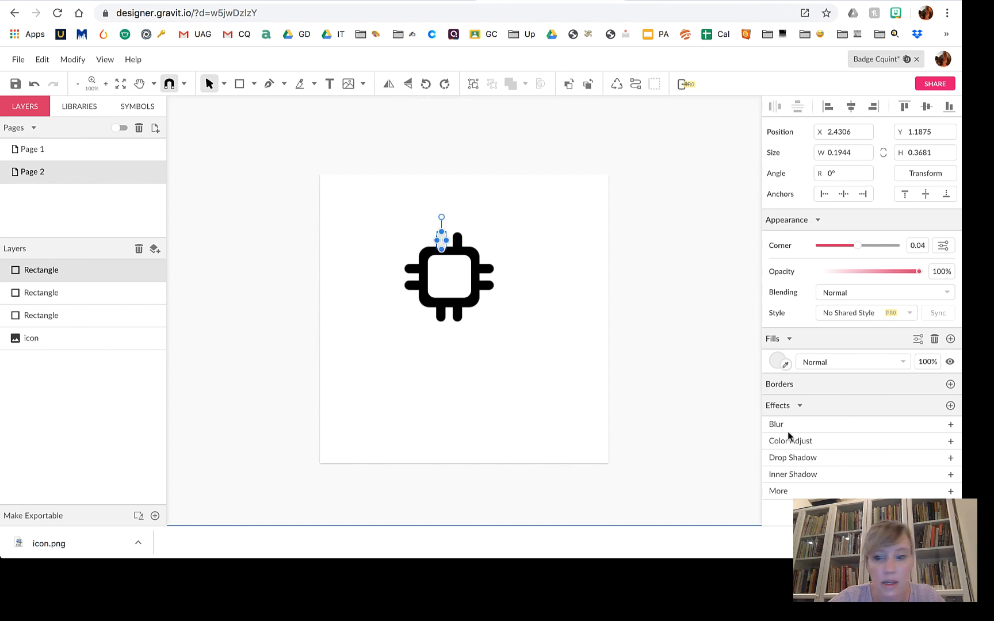
left_click(776, 361)
left_click(786, 328)
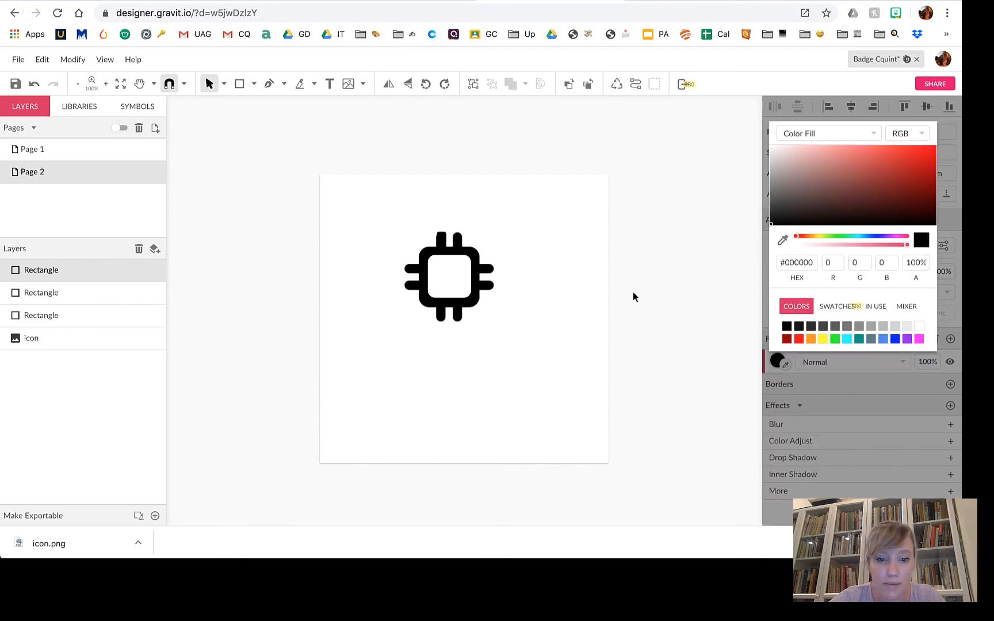
Delete the original icon image and duplicate the top pin beside it.
left_click(510, 314)
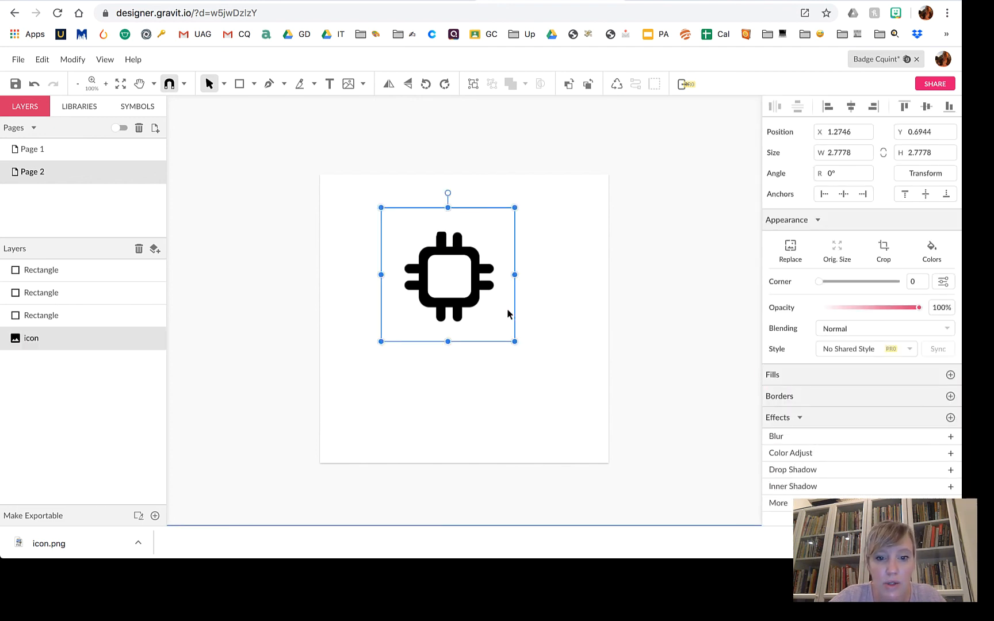
key("Delete")
left_click(441, 241)
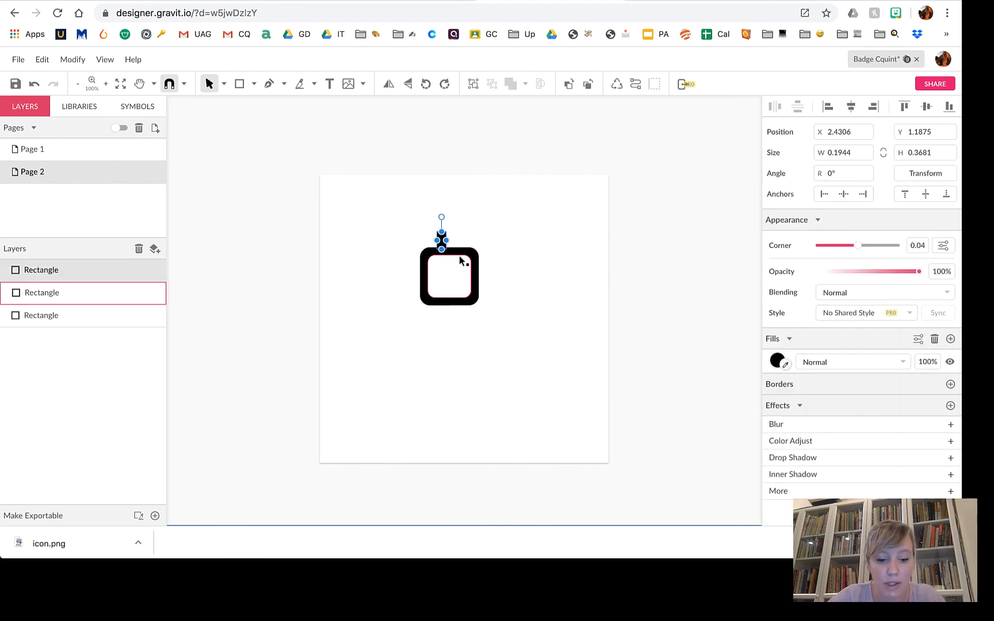
key("super+v")
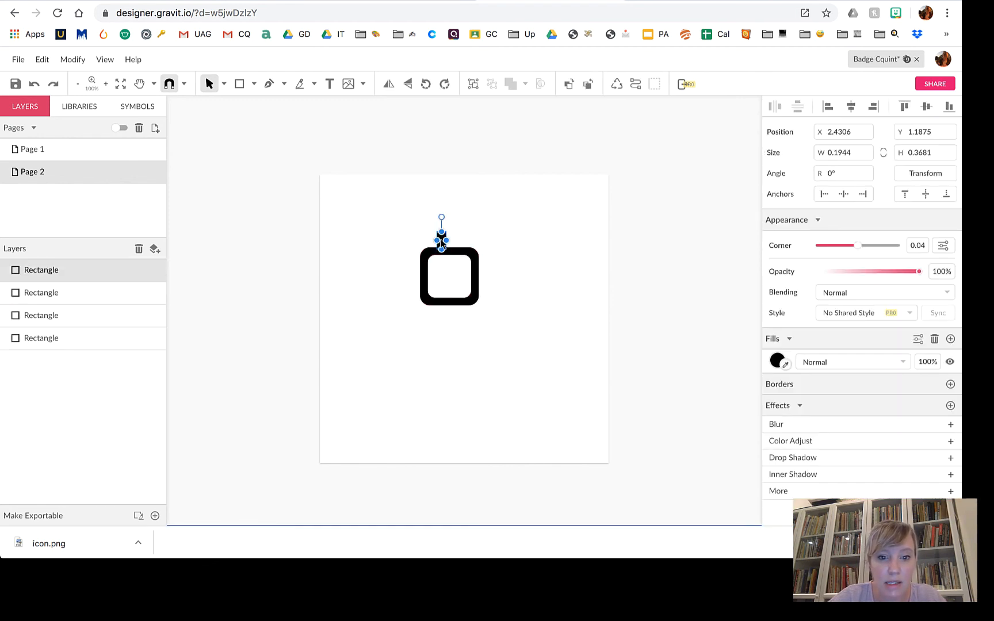
left_click_drag(441, 244, 456, 243)
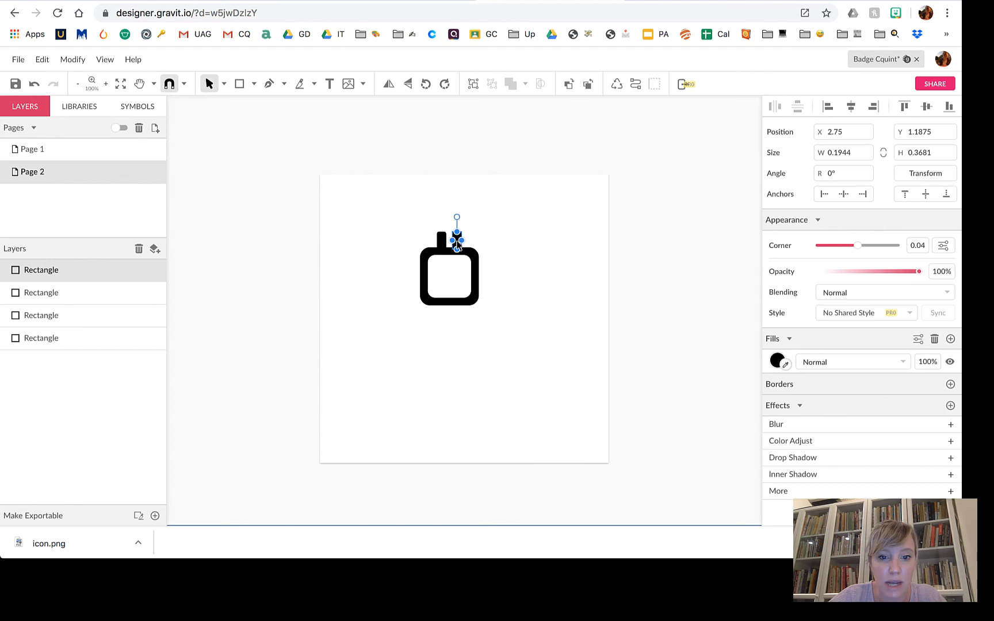
left_click(510, 278)
Copy pins to the chip's right side and rotate one to point downward at the bottom.
scroll(546, 334, "up", 5)
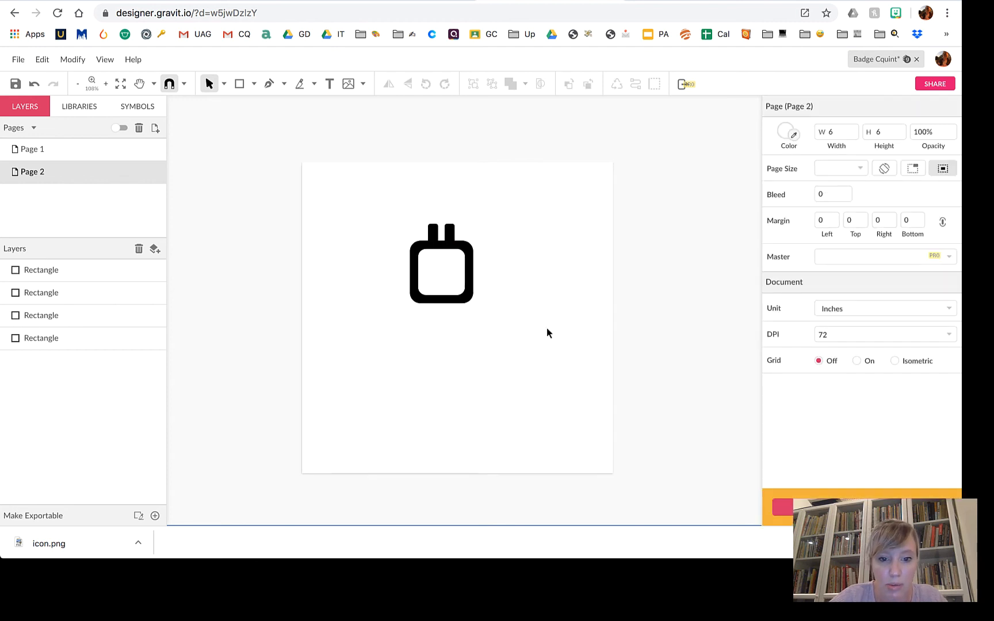
left_click(401, 187)
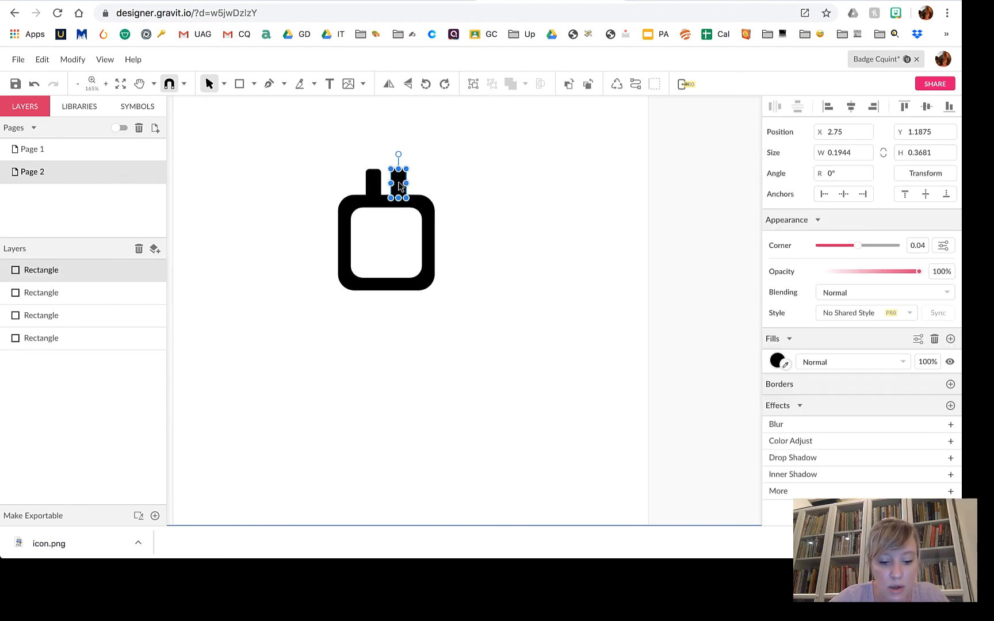
key("super+c")
key("super+v")
left_click_drag(401, 184, 410, 327)
left_click(467, 279)
left_click(444, 229)
left_click(427, 337)
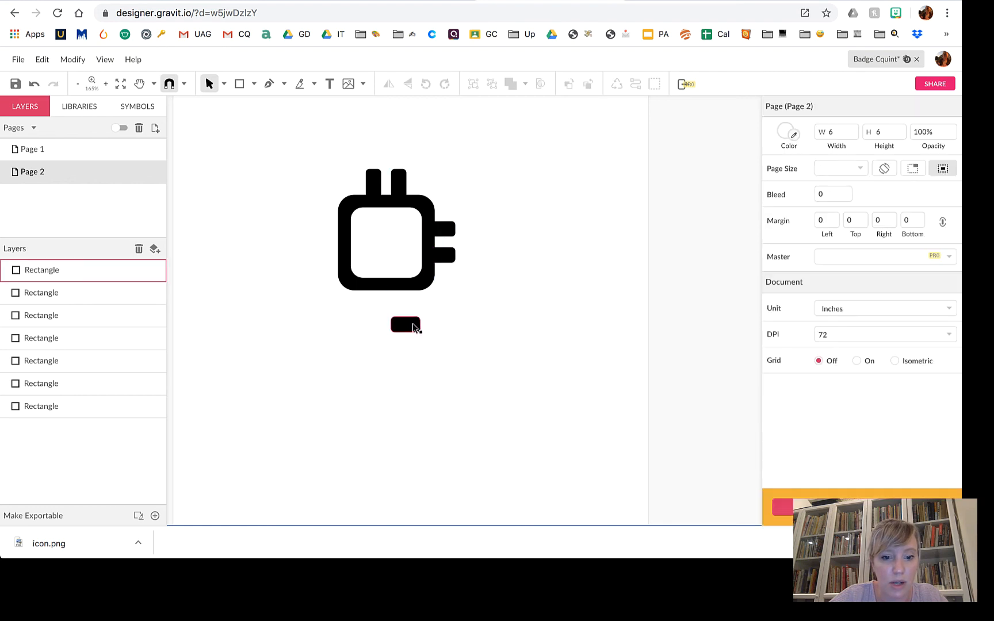
left_click(407, 326)
left_click_drag(424, 337, 400, 303)
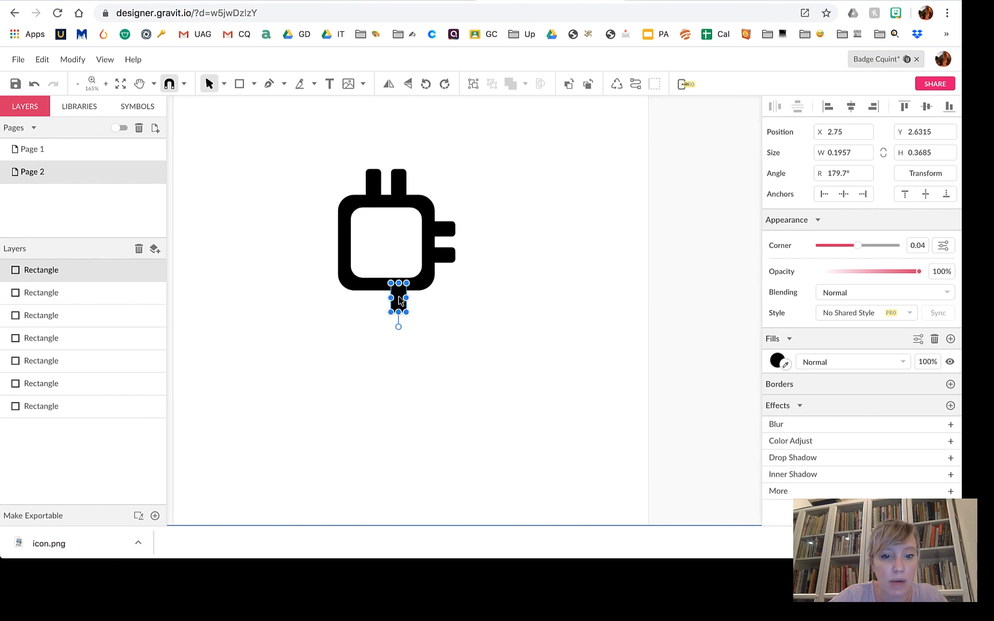
left_click(450, 321)
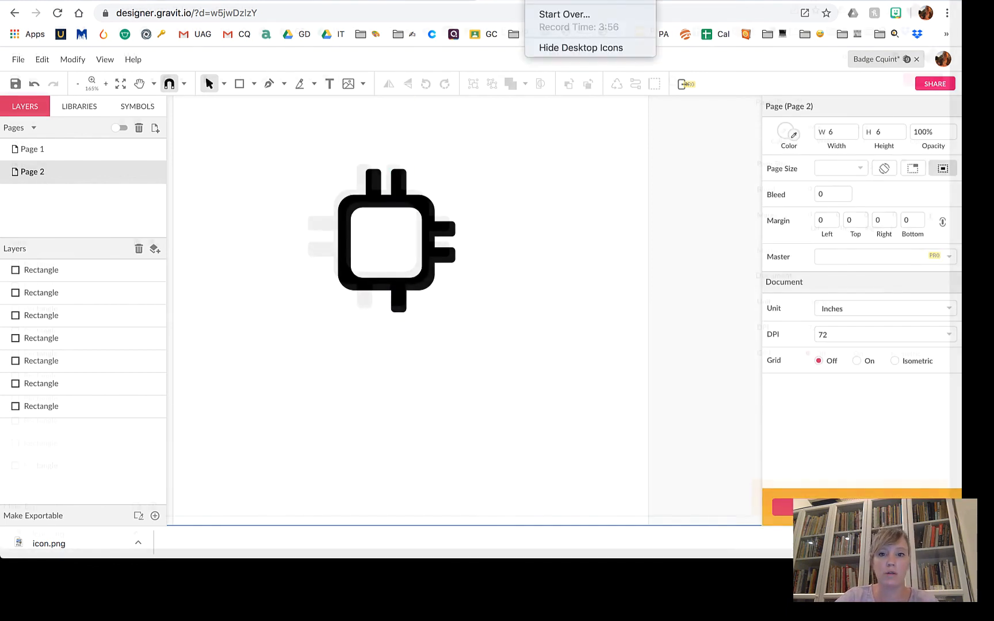
mouse_move(1, 533)
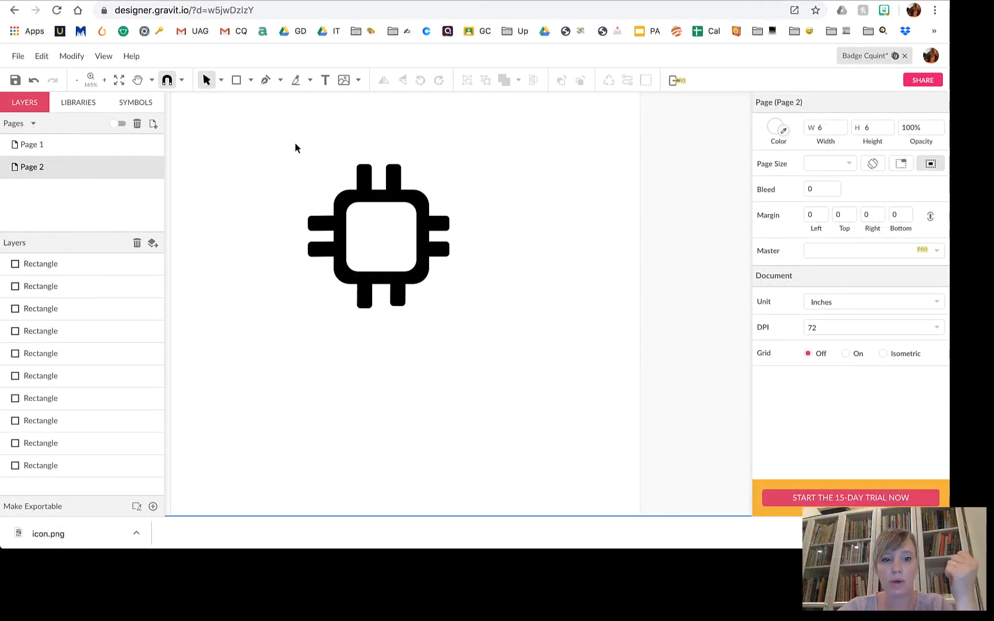
Group all ten chip rectangles into one object and return to the Page 1 badge.
left_click_drag(295, 142, 502, 347)
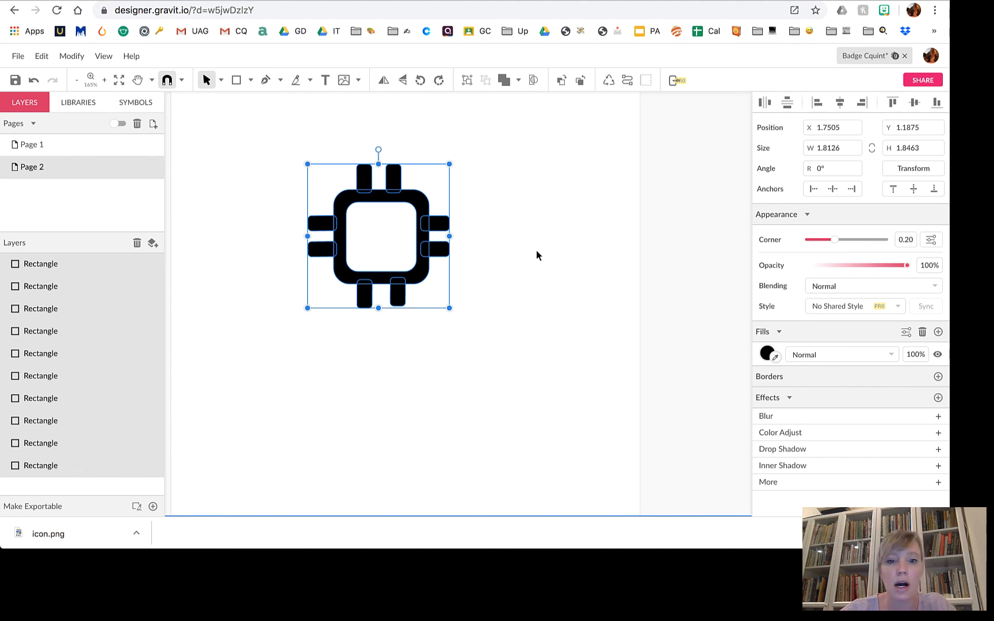
left_click(467, 81)
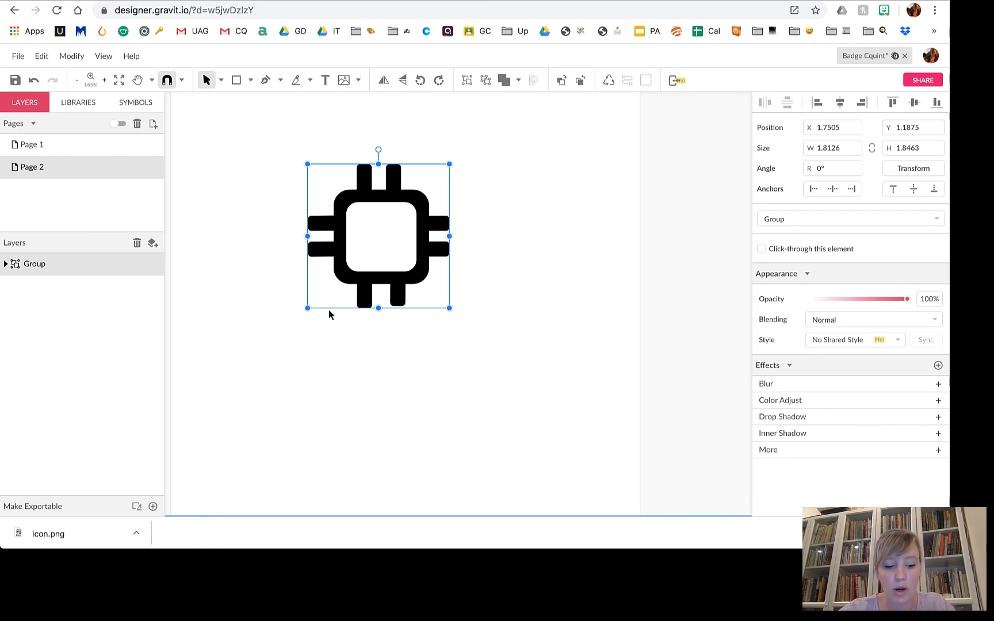
left_click(49, 144)
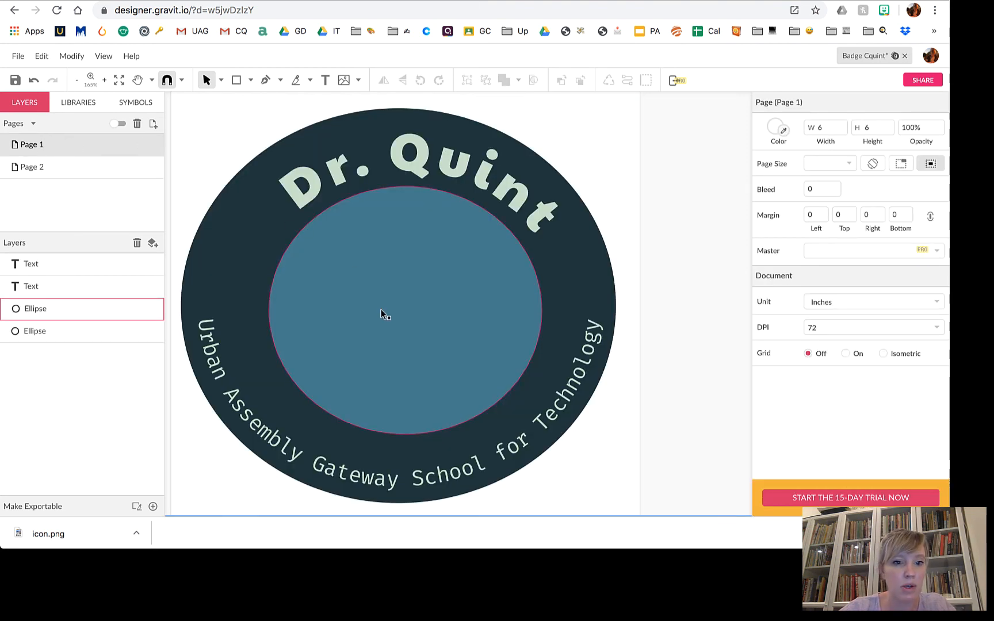
Paste the chip group into the badge's teal inner circle.
key("ctrl+v")
left_click_drag(392, 222, 417, 286)
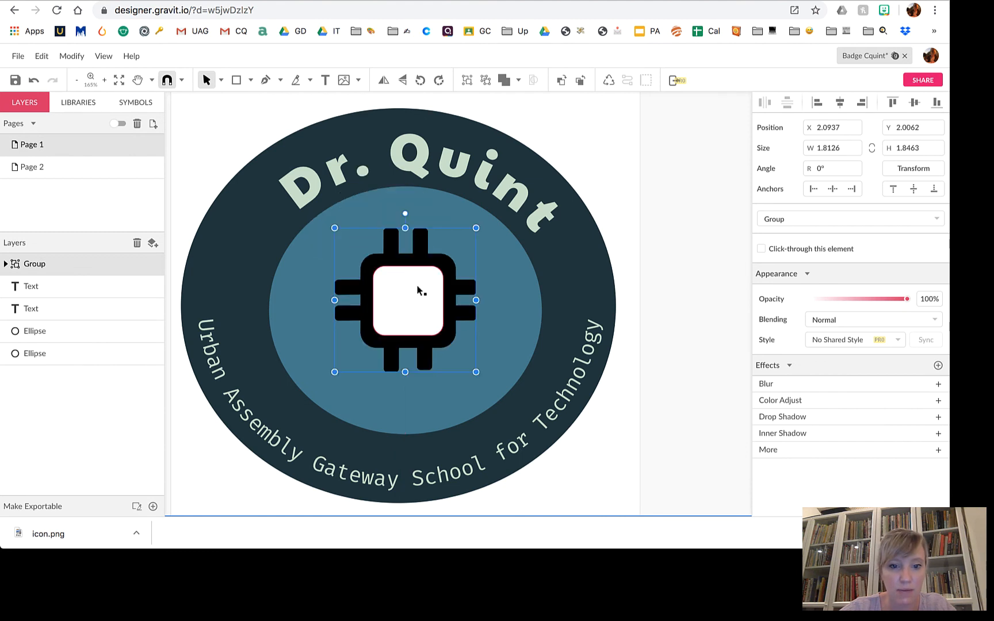
left_click(627, 141)
left_click_drag(406, 323, 399, 324)
left_click(588, 130)
left_click(422, 273)
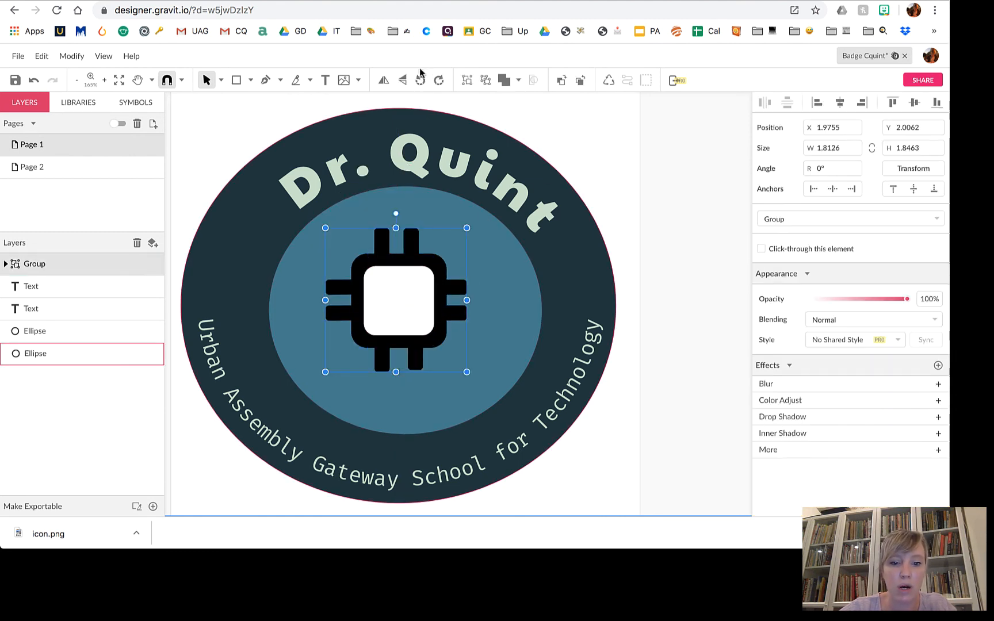
left_click_drag(392, 304, 409, 306)
Nudge the chip and inner circle left until the chip is centred.
key("Left")
key("Left")
key("Left")
key("Left")
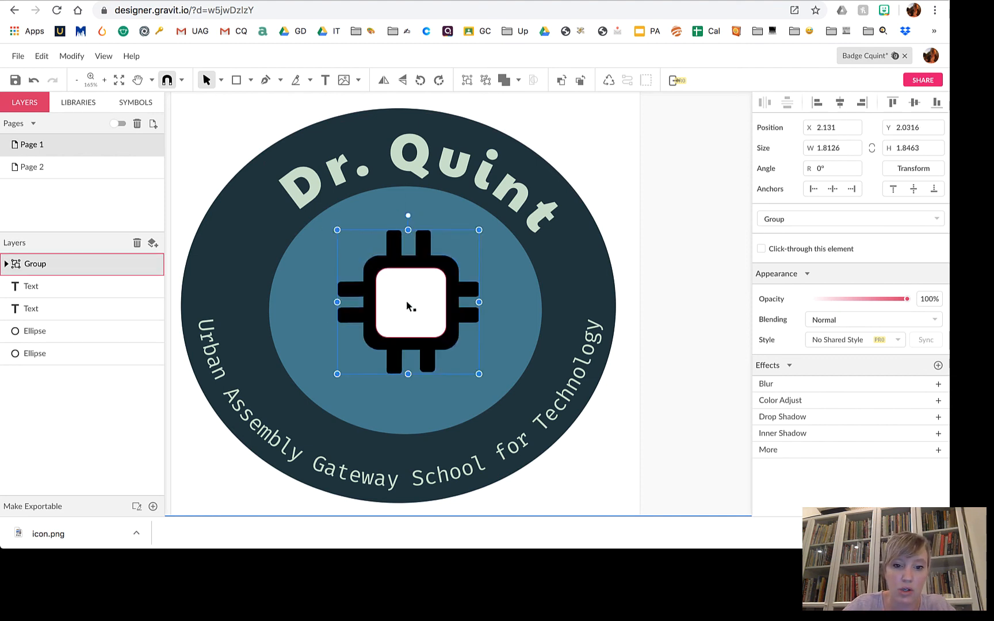
scroll(407, 306, "down", 3)
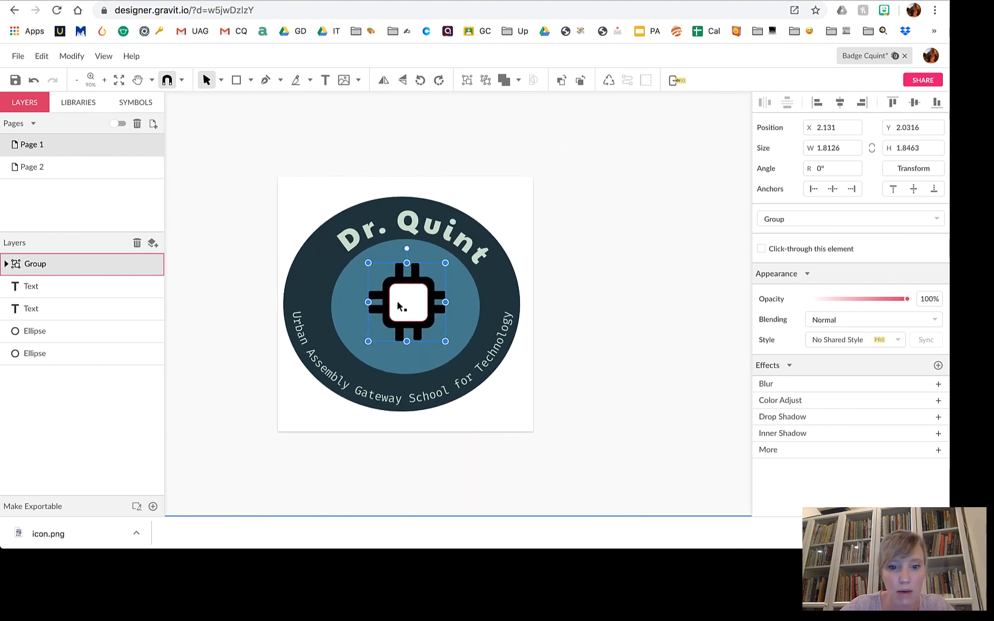
key("Left")
key("Left")
left_click(447, 304)
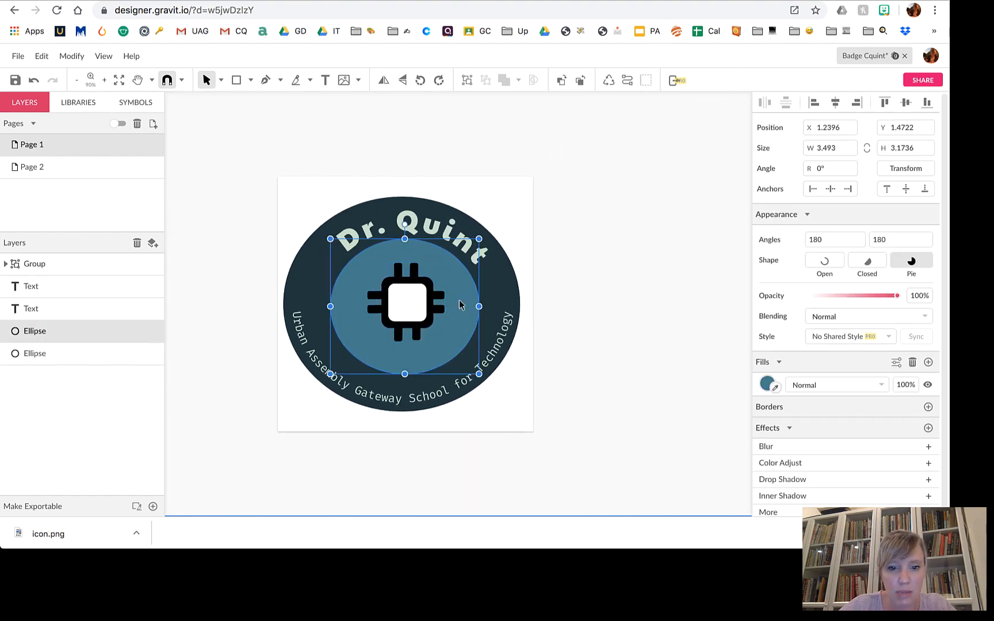
key("Left")
key("Left")
key("Left")
key("Left")
key("Left")
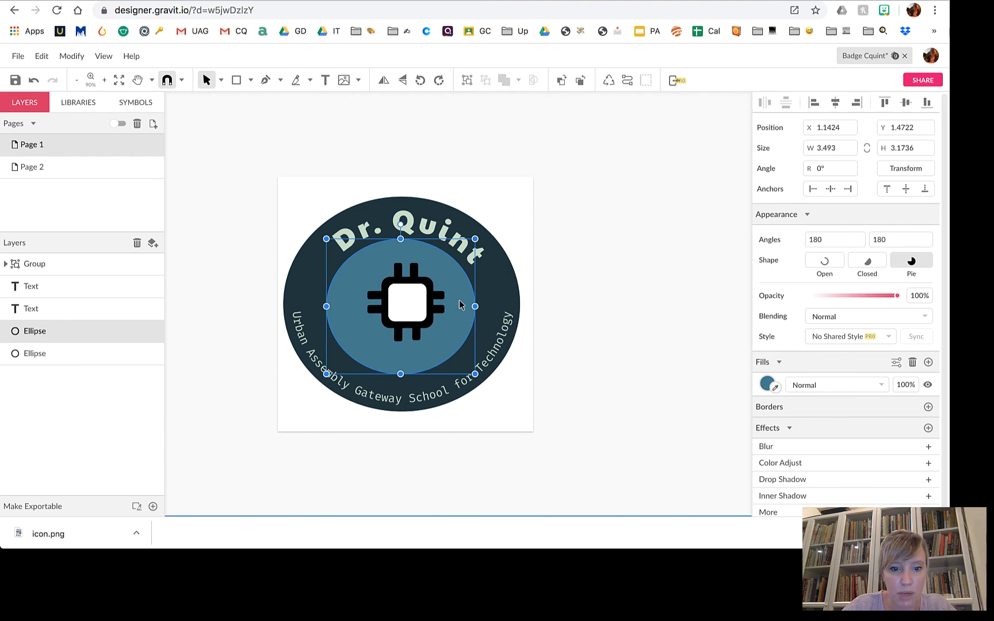
left_click(408, 318)
key("Left")
key("Left")
key("Left")
key("Left")
key("Left")
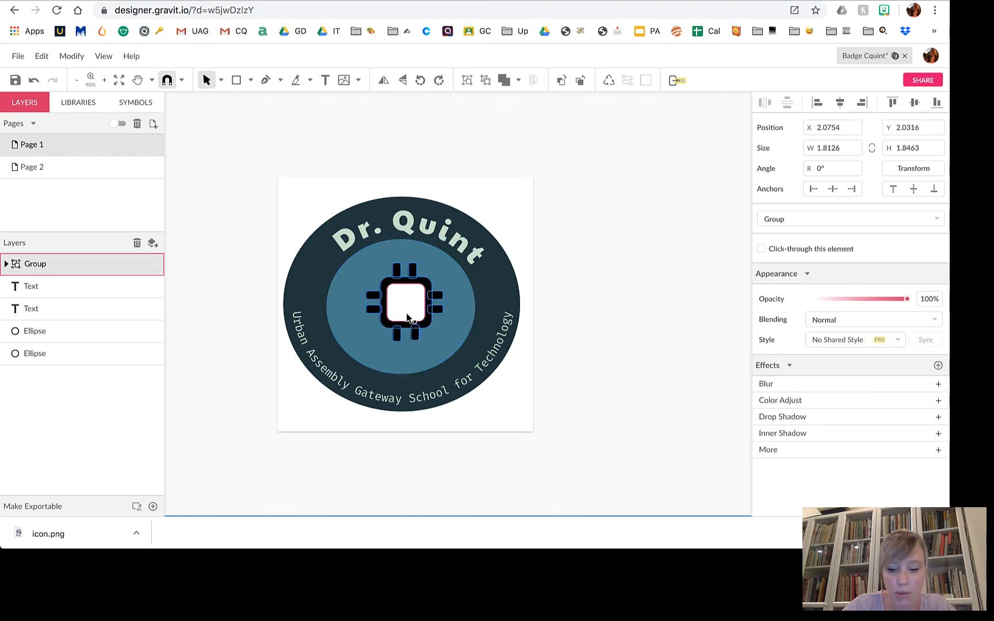
left_click(593, 342)
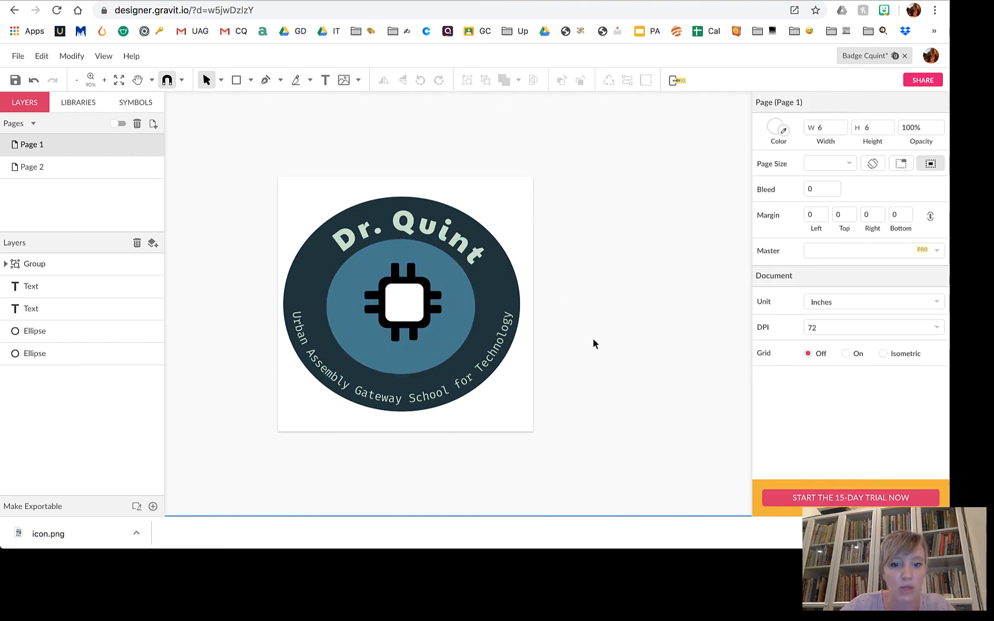
Expand the chip's Group and nested Group in Layers to list its rectangles.
left_click(430, 297)
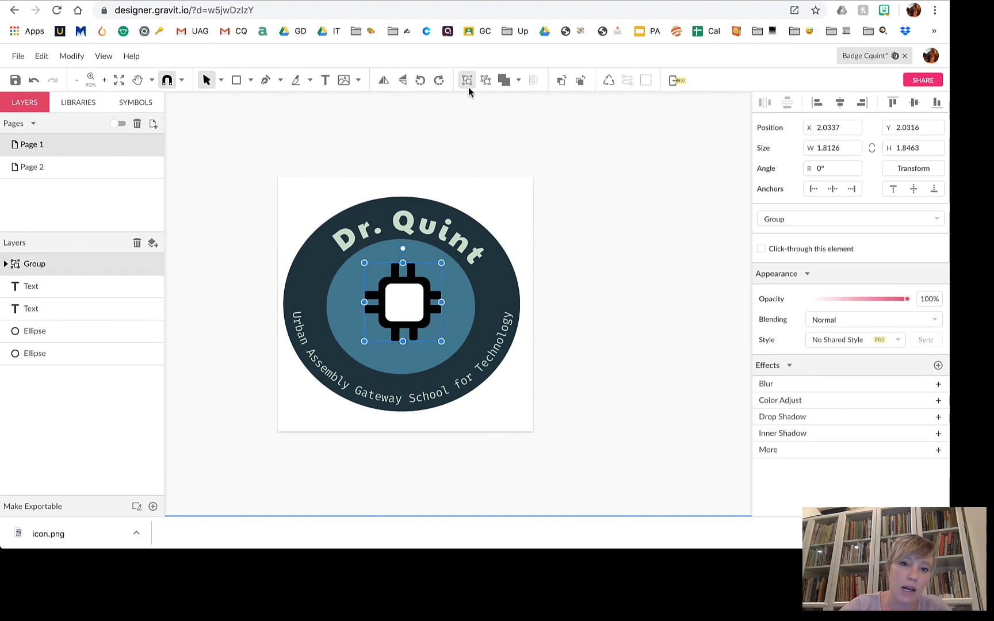
left_click(581, 263)
left_click(412, 301)
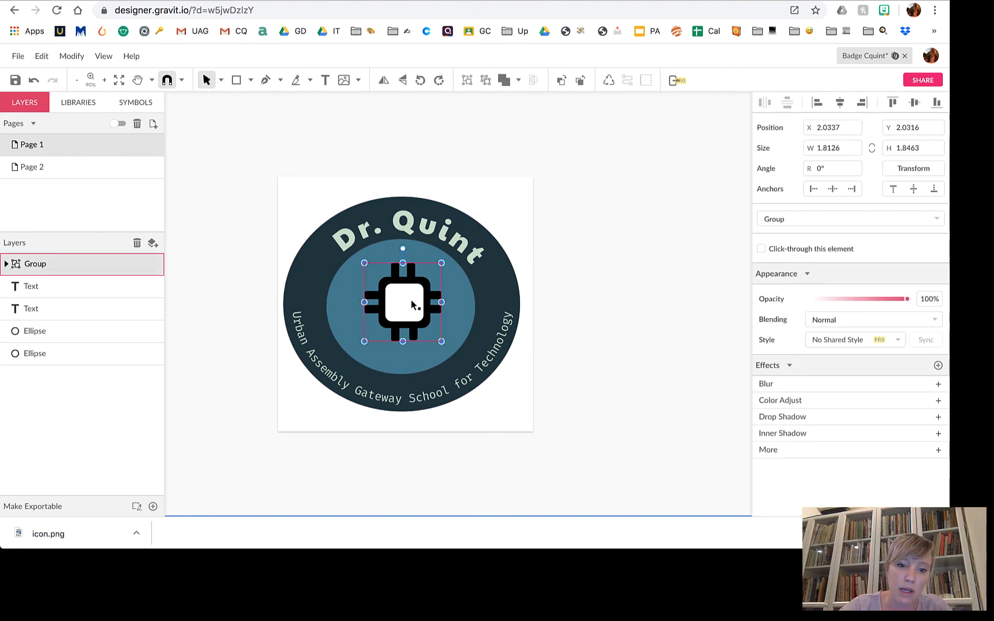
left_click(484, 119)
left_click(406, 292)
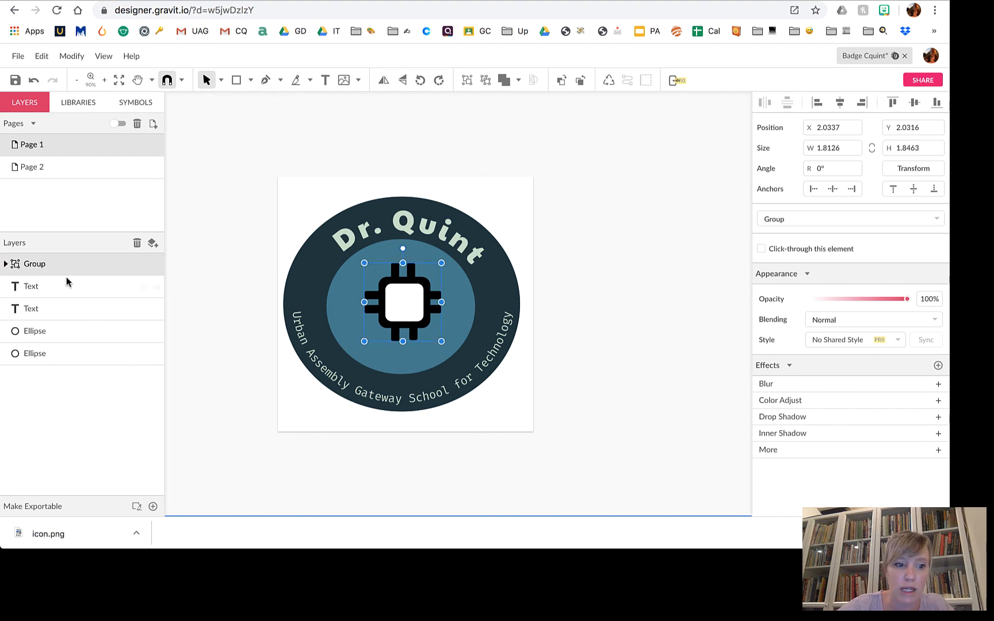
left_click(7, 264)
left_click(19, 286)
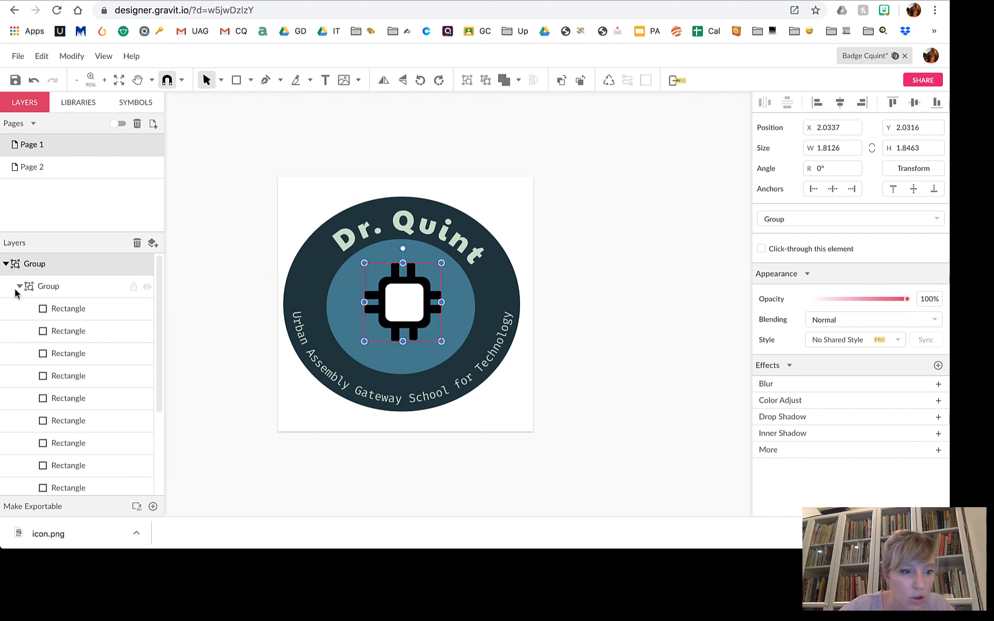
scroll(82, 422, "down", 5)
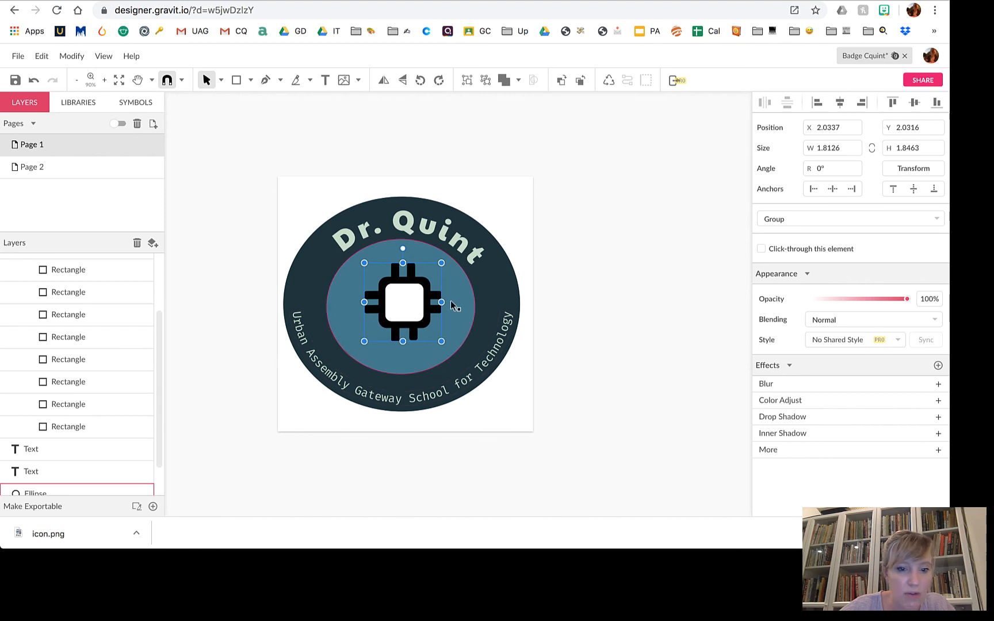
Fill the chip icon's inner white square with grey.
left_click(410, 307)
left_click(64, 466)
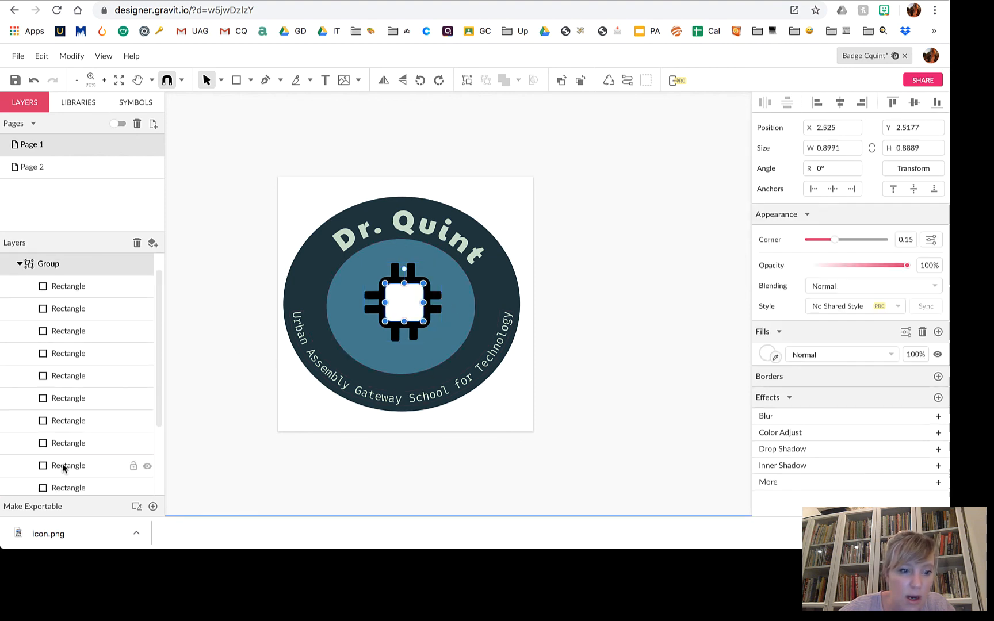
left_click(767, 354)
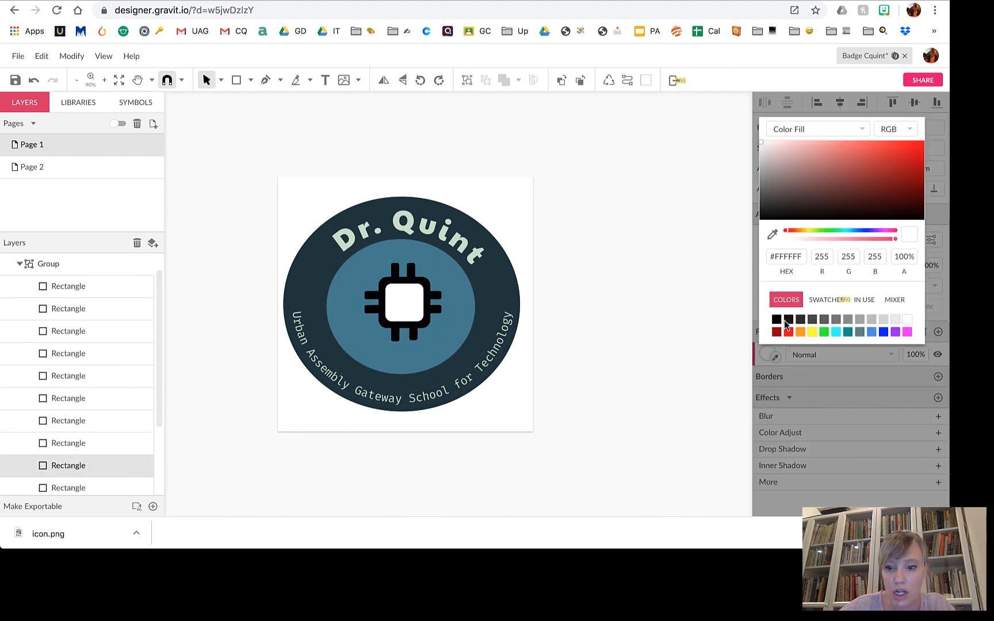
left_click(871, 320)
left_click(629, 377)
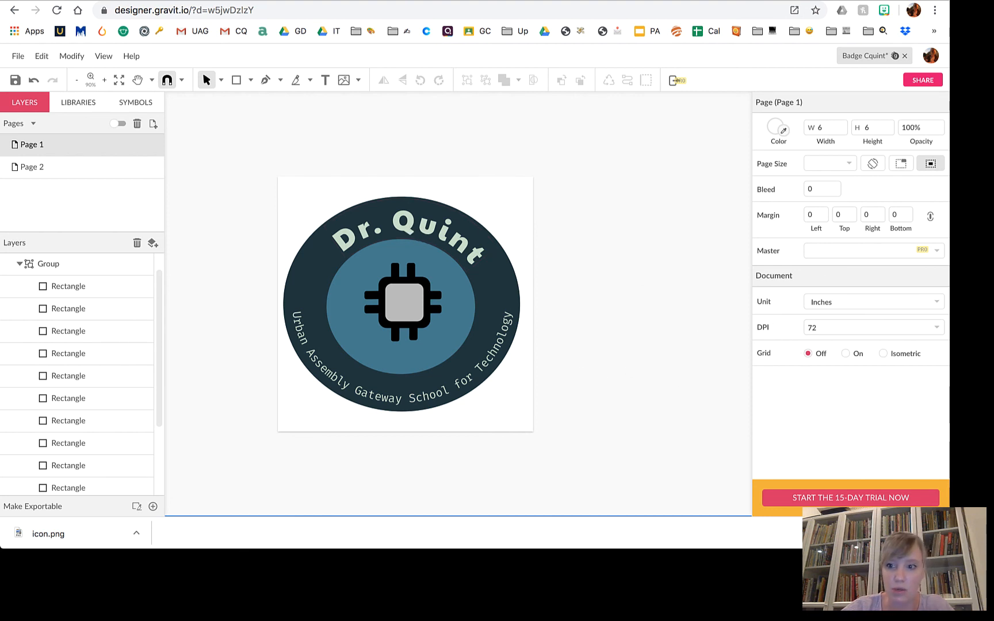
Refill the chip's inner square with the light green sampled from the 'Dr.' lettering.
left_click(415, 302)
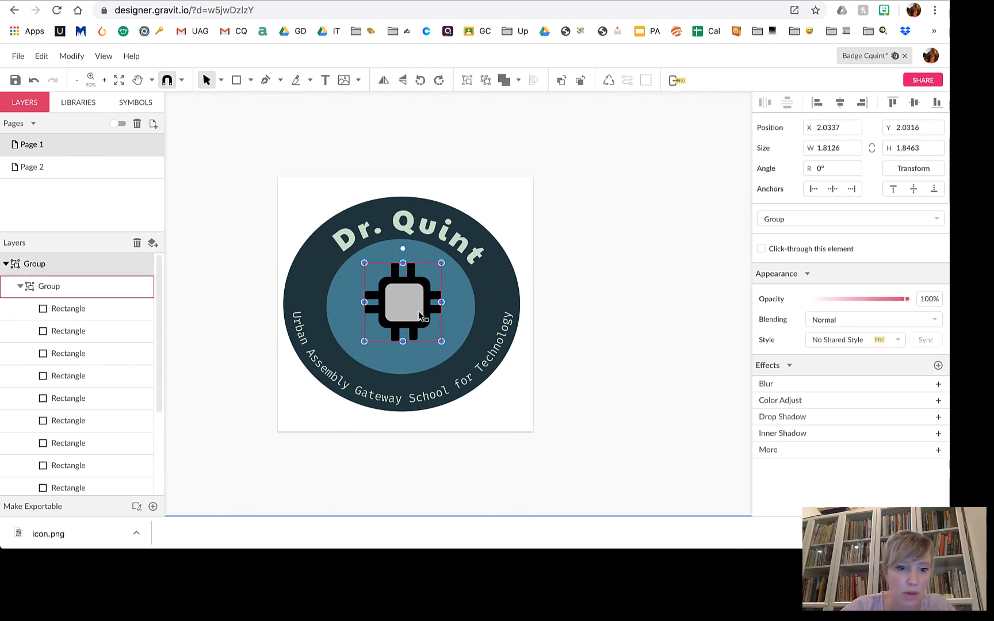
scroll(96, 404, "down", 3)
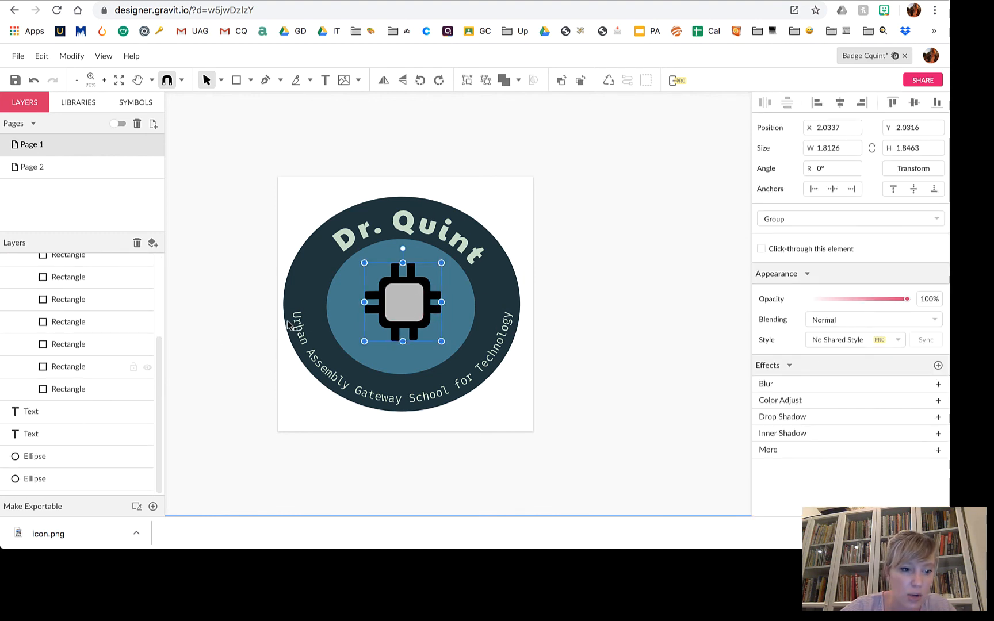
double_click(407, 302)
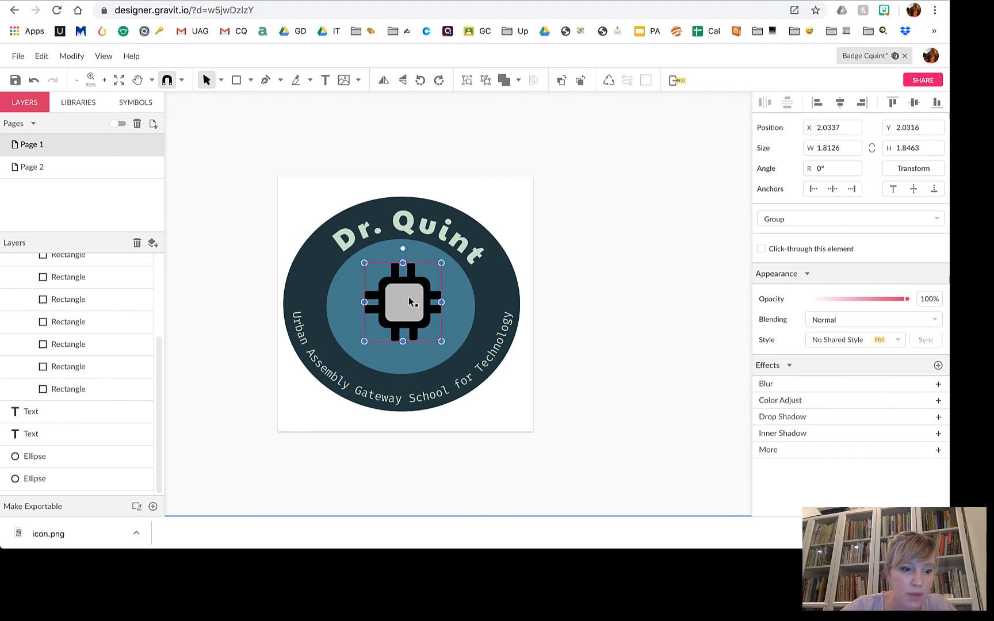
double_click(69, 465)
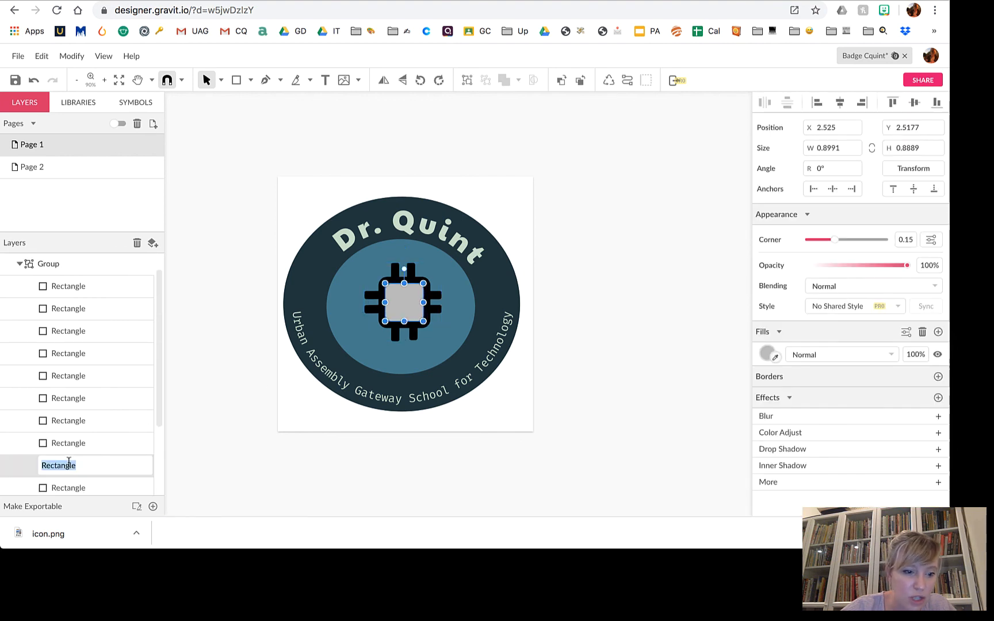
left_click(27, 468)
left_click(70, 466)
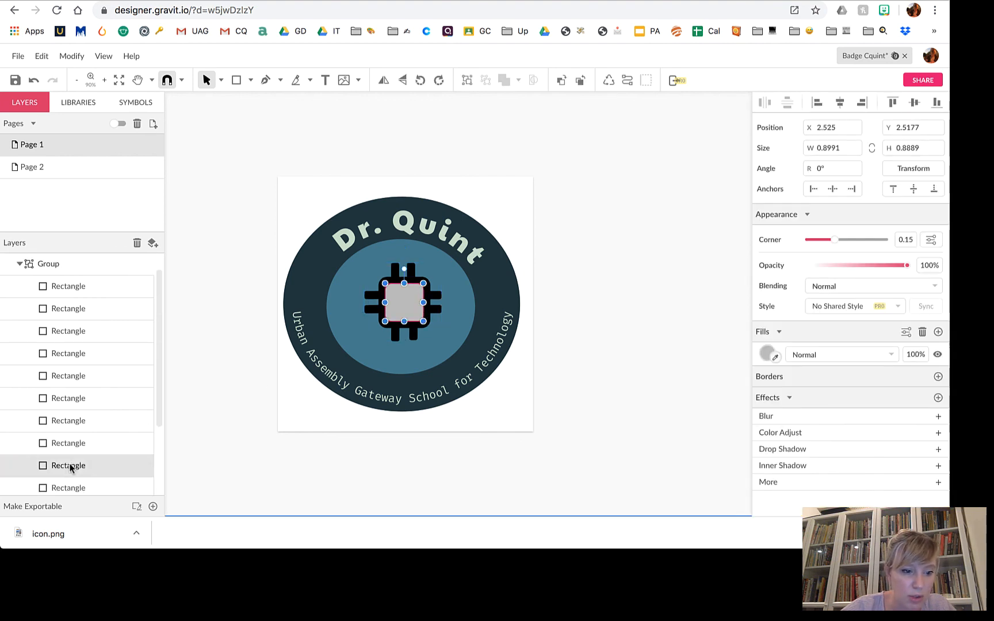
left_click(770, 352)
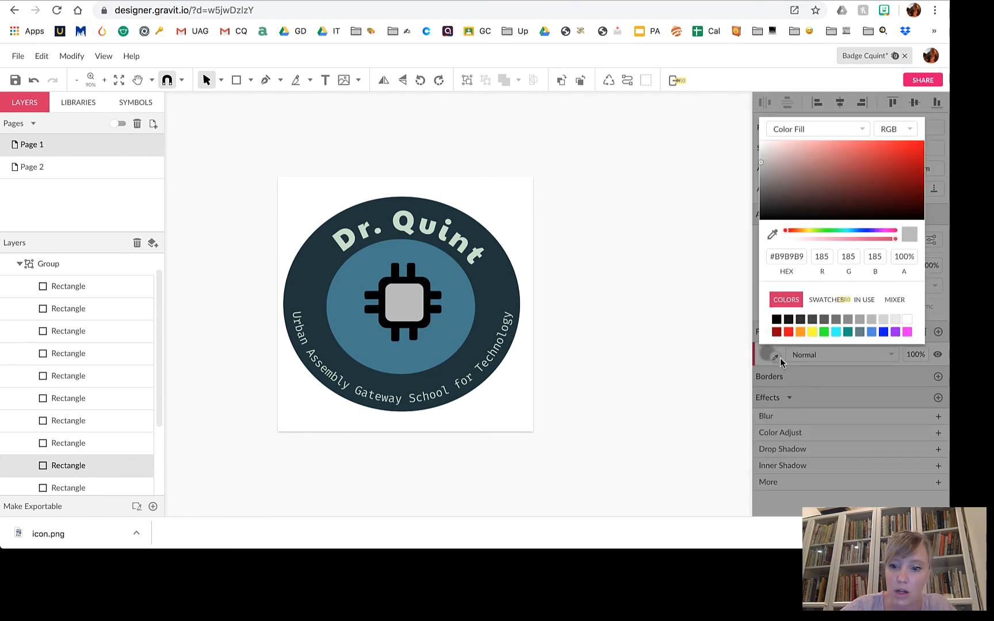
left_click(778, 362)
left_click(776, 359)
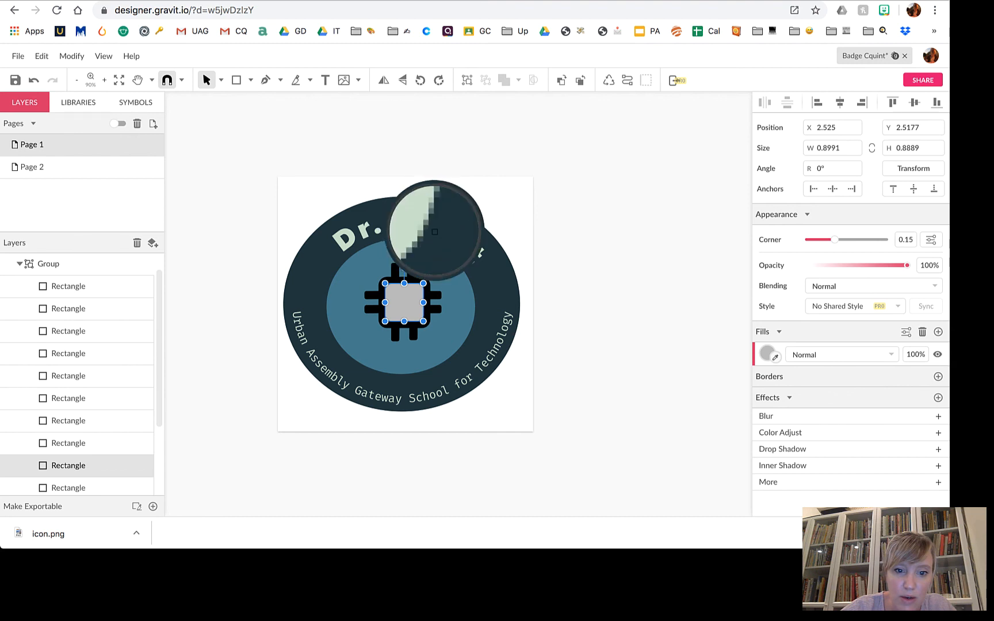
left_click(429, 229)
left_click(587, 362)
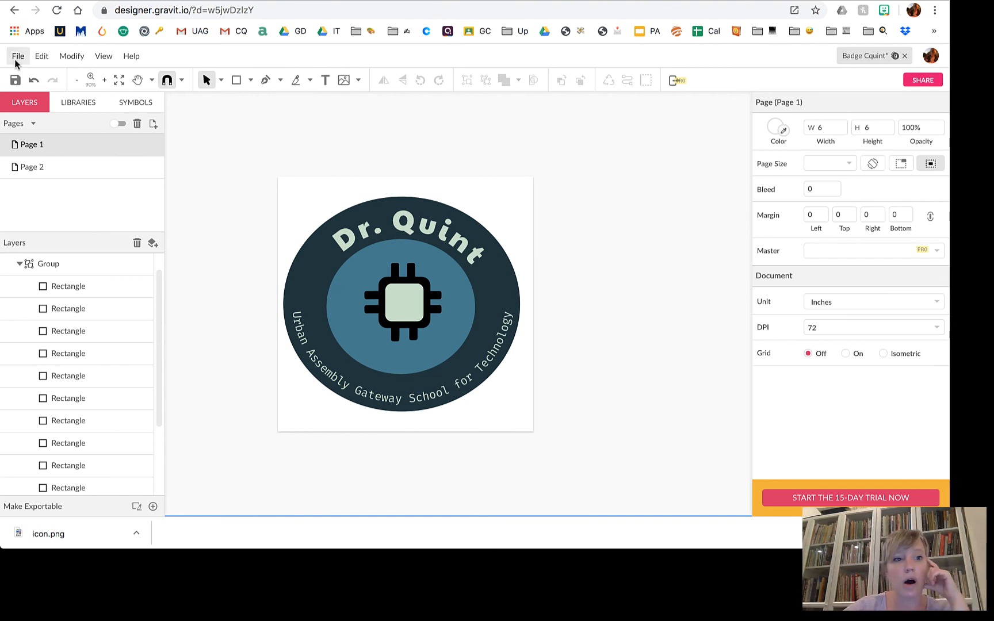
Save the badge design and export it as the JPEG image Badge Cquint.jpg.
left_click(15, 81)
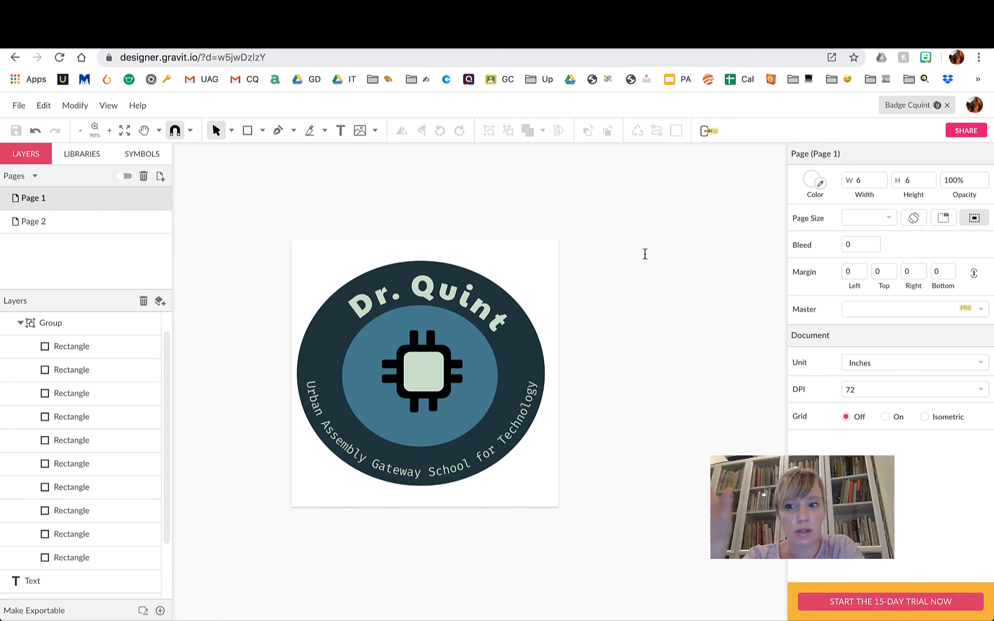
left_click(19, 105)
mouse_move(68, 348)
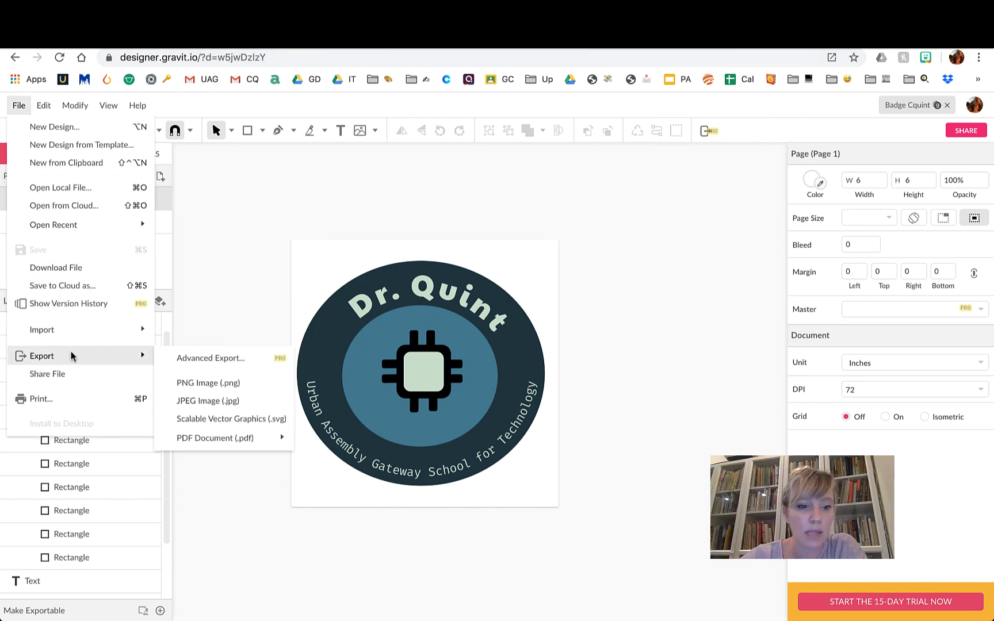
left_click(248, 407)
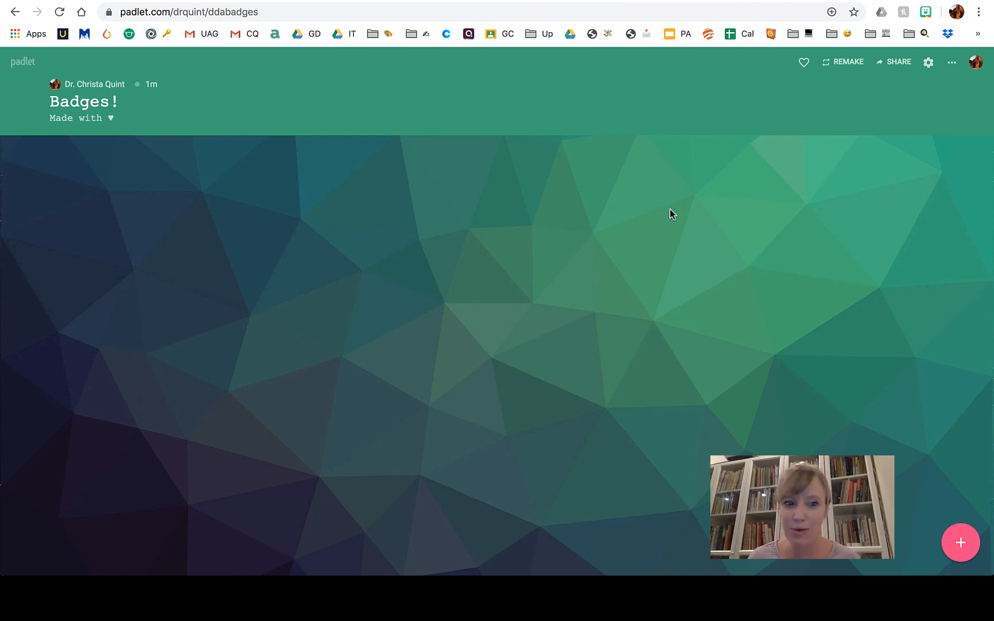
Publish a new titled post on the Badges! board with the uploaded Badge Cquint.jpg attached.
left_click(965, 544)
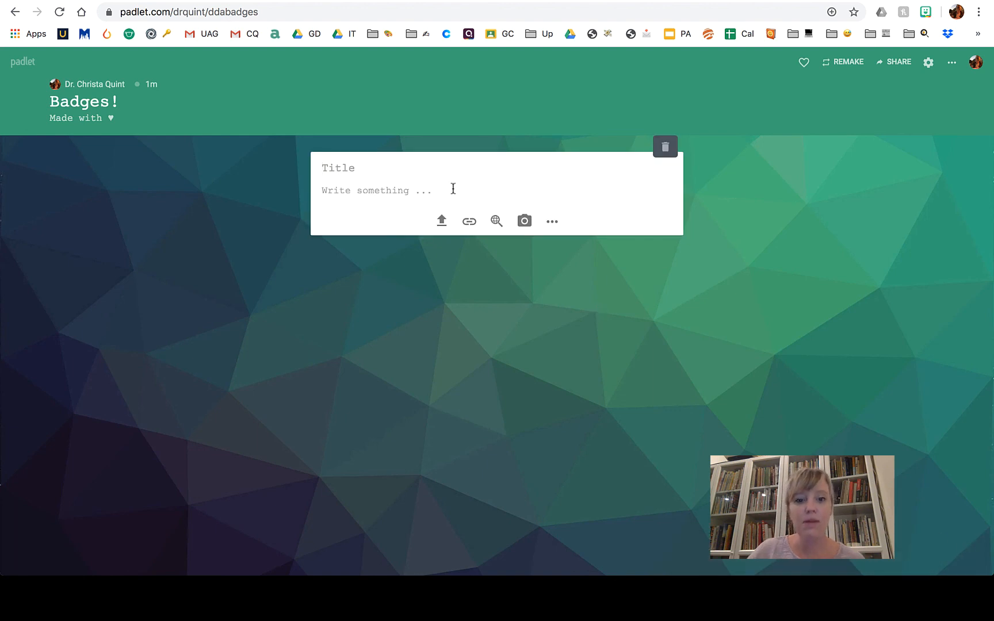
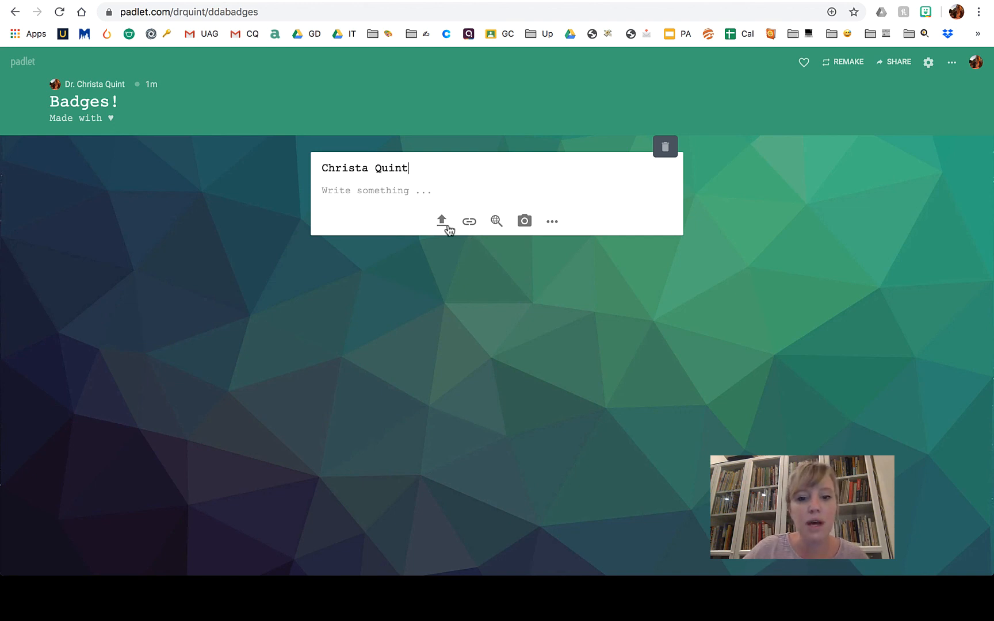
left_click(448, 228)
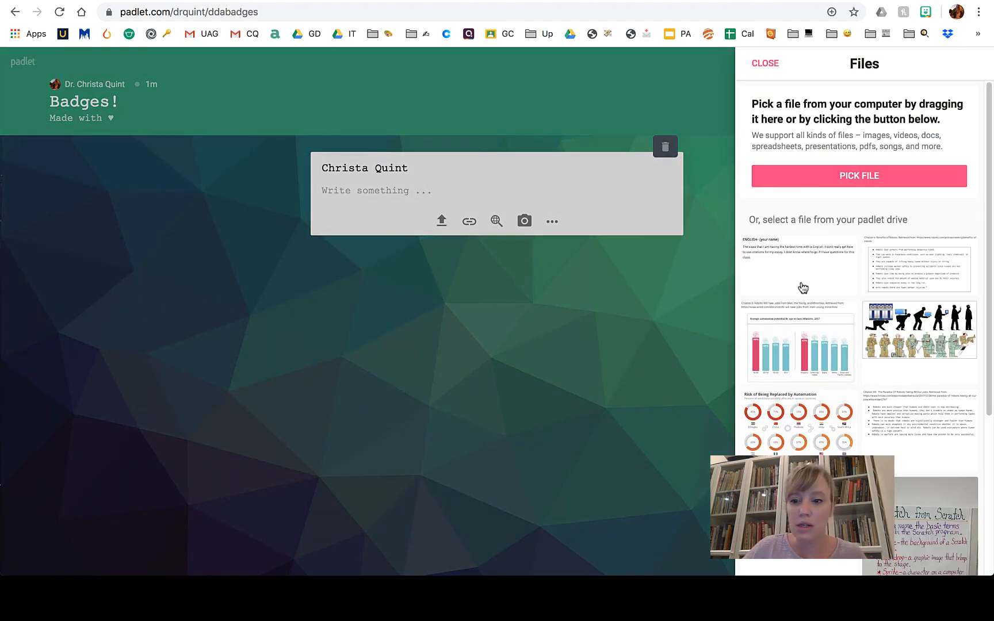
scroll(804, 269, "down", 2)
scroll(804, 270, "up", 2)
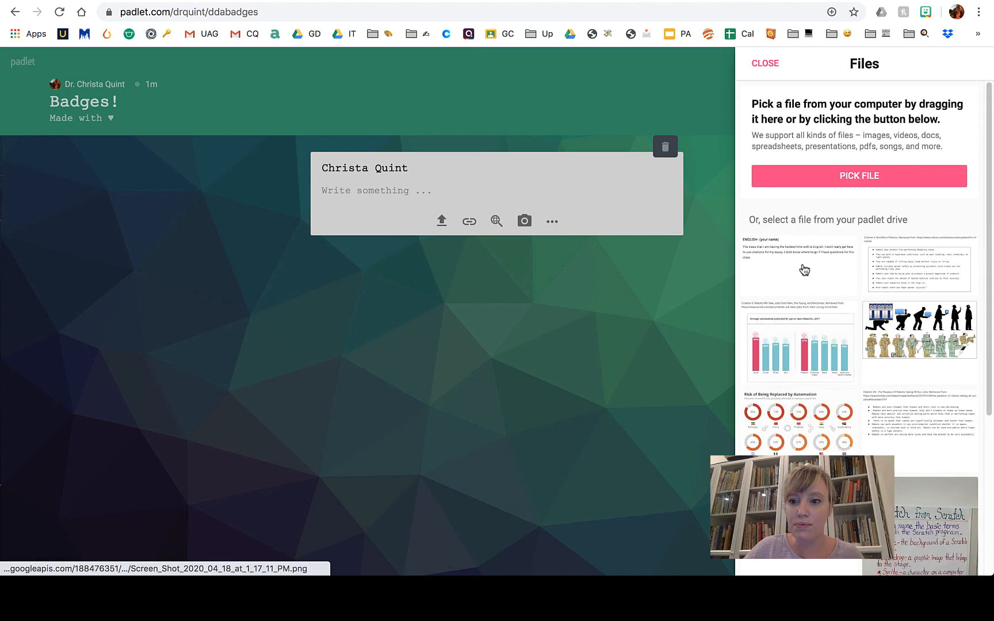
left_click(815, 181)
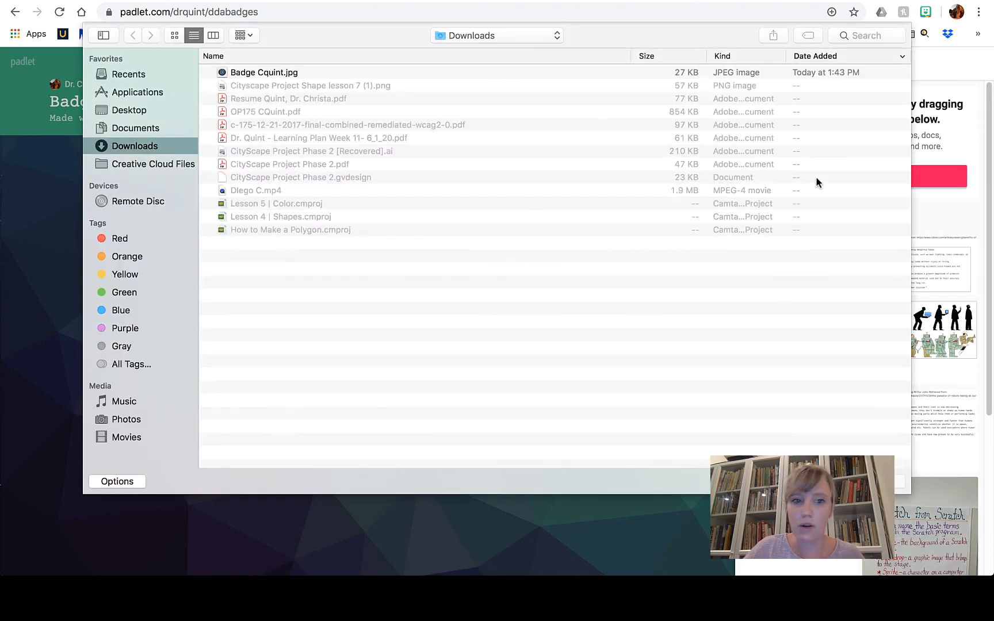
left_click(261, 74)
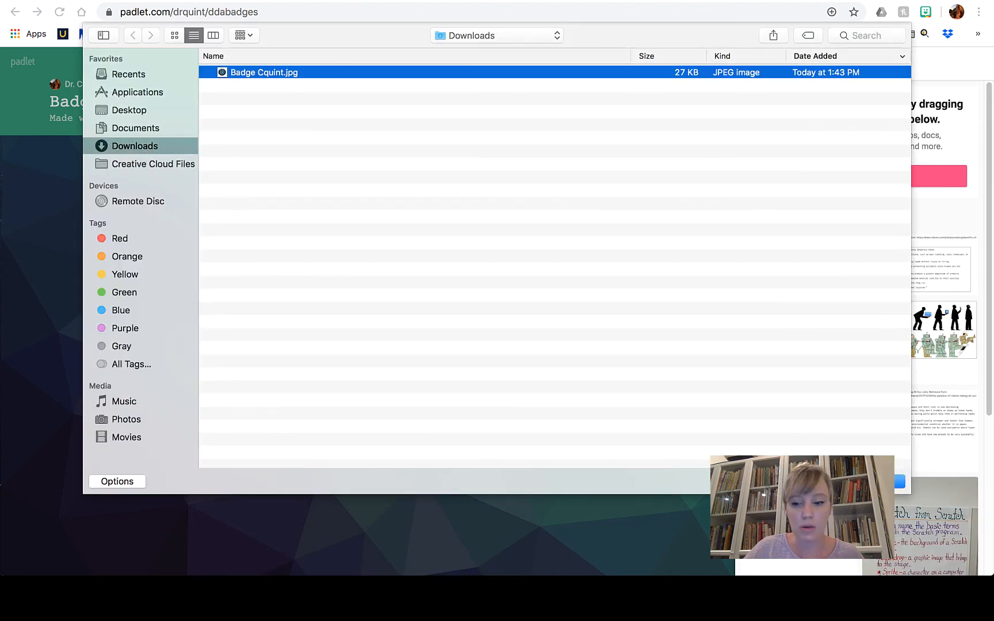
left_click(878, 481)
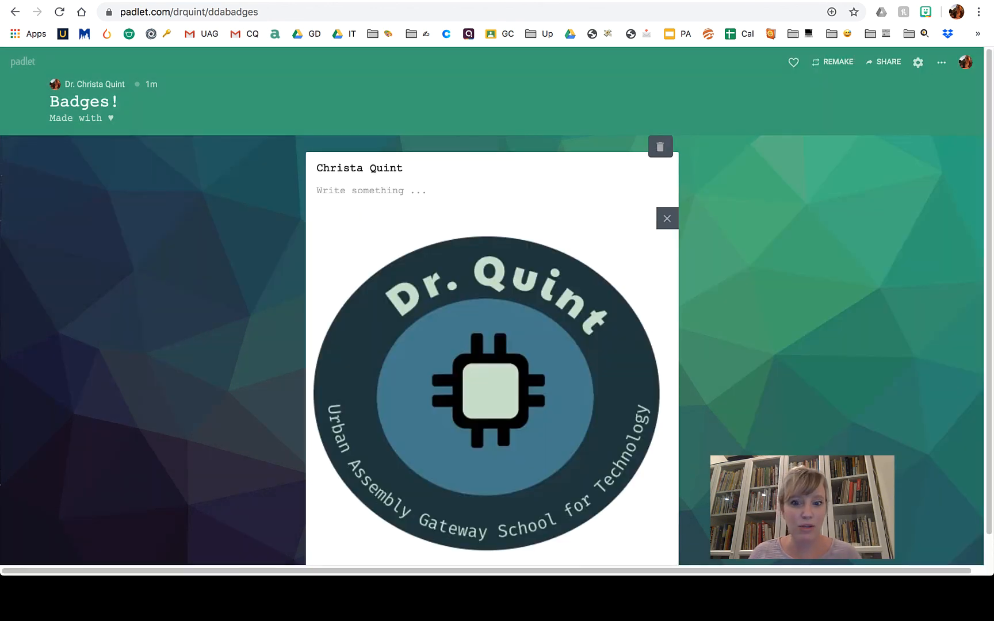
left_click(827, 450)
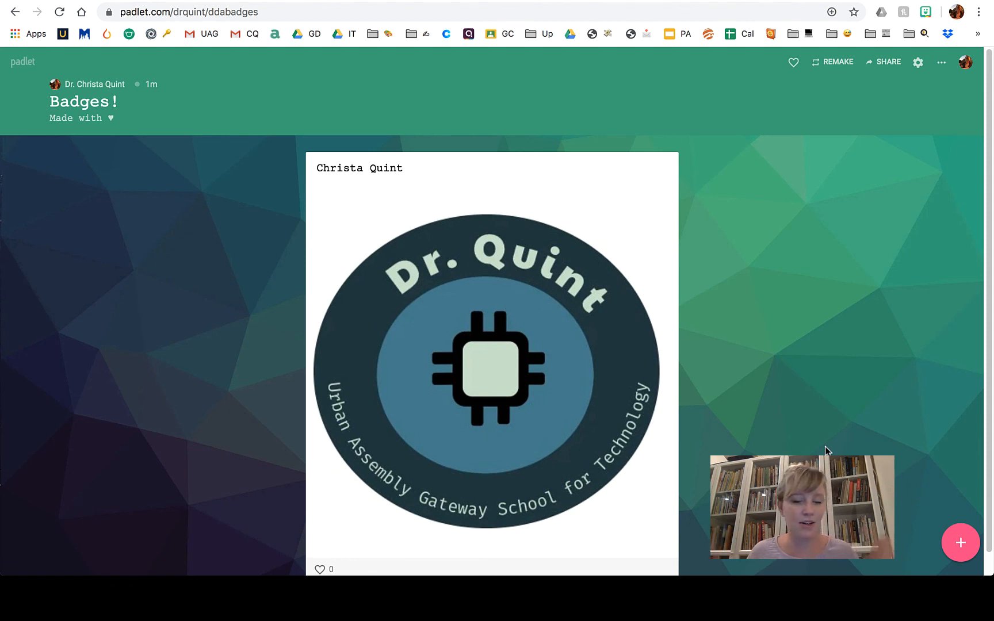